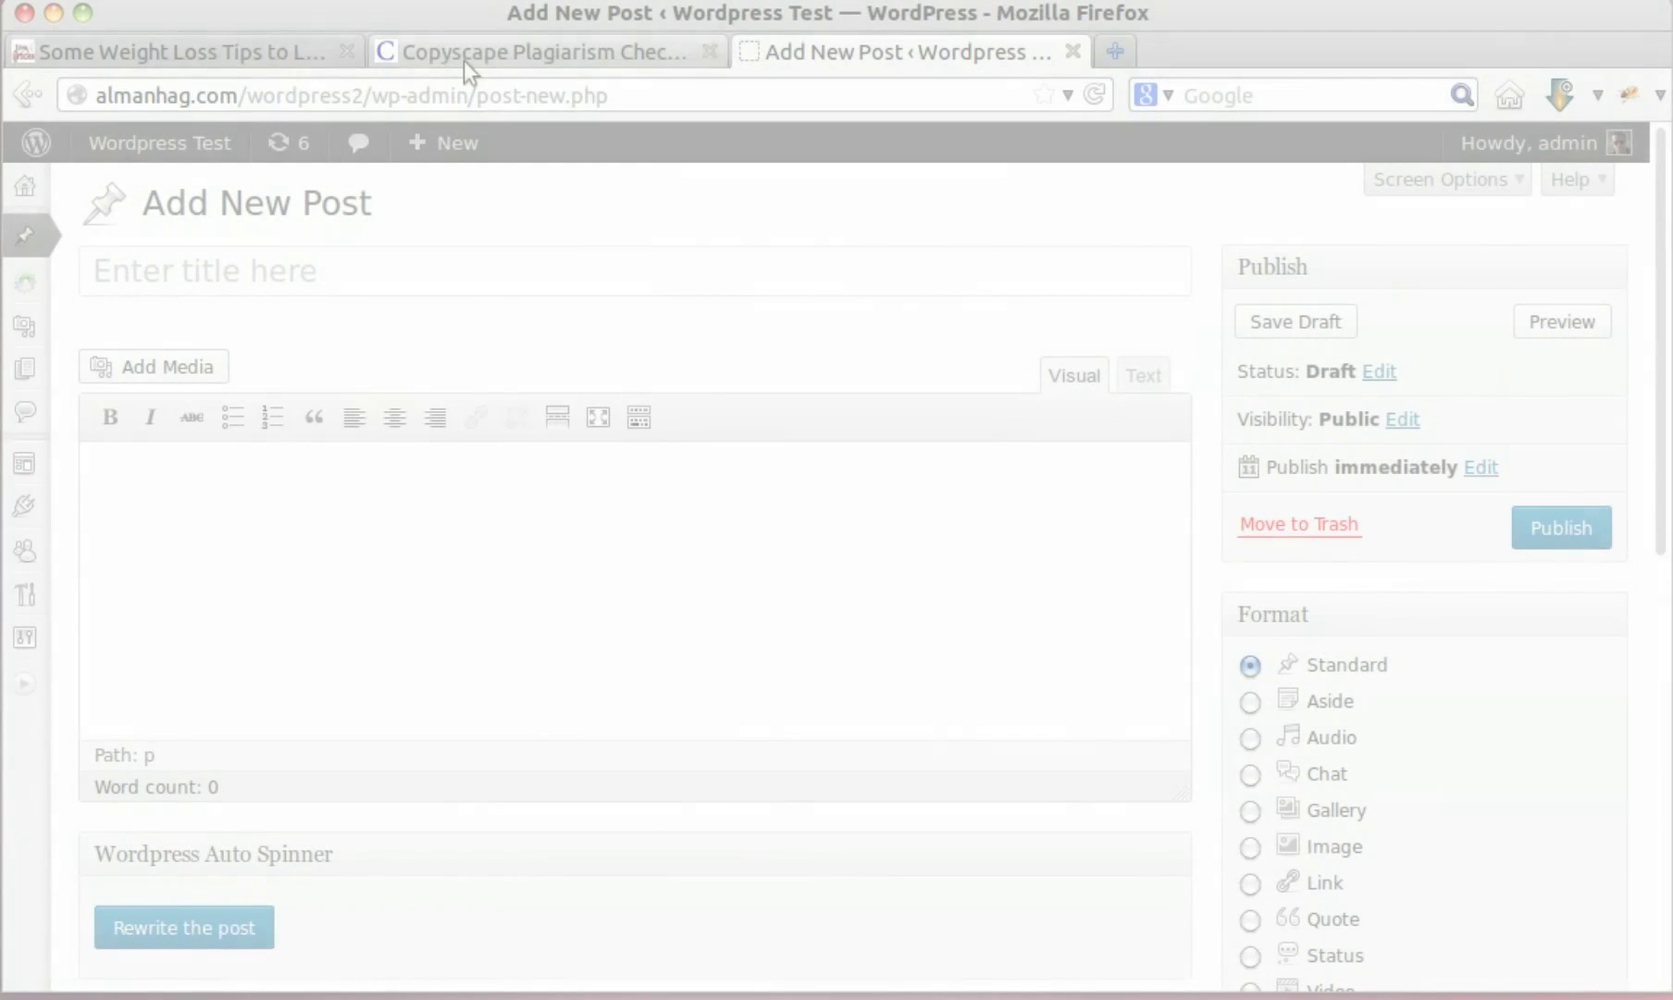
# Step: Copy the EzineArticles title 'Some Weight Loss Tips to Lose The Extra Pounds' into the WordPress post title
pyautogui.click(210, 55)
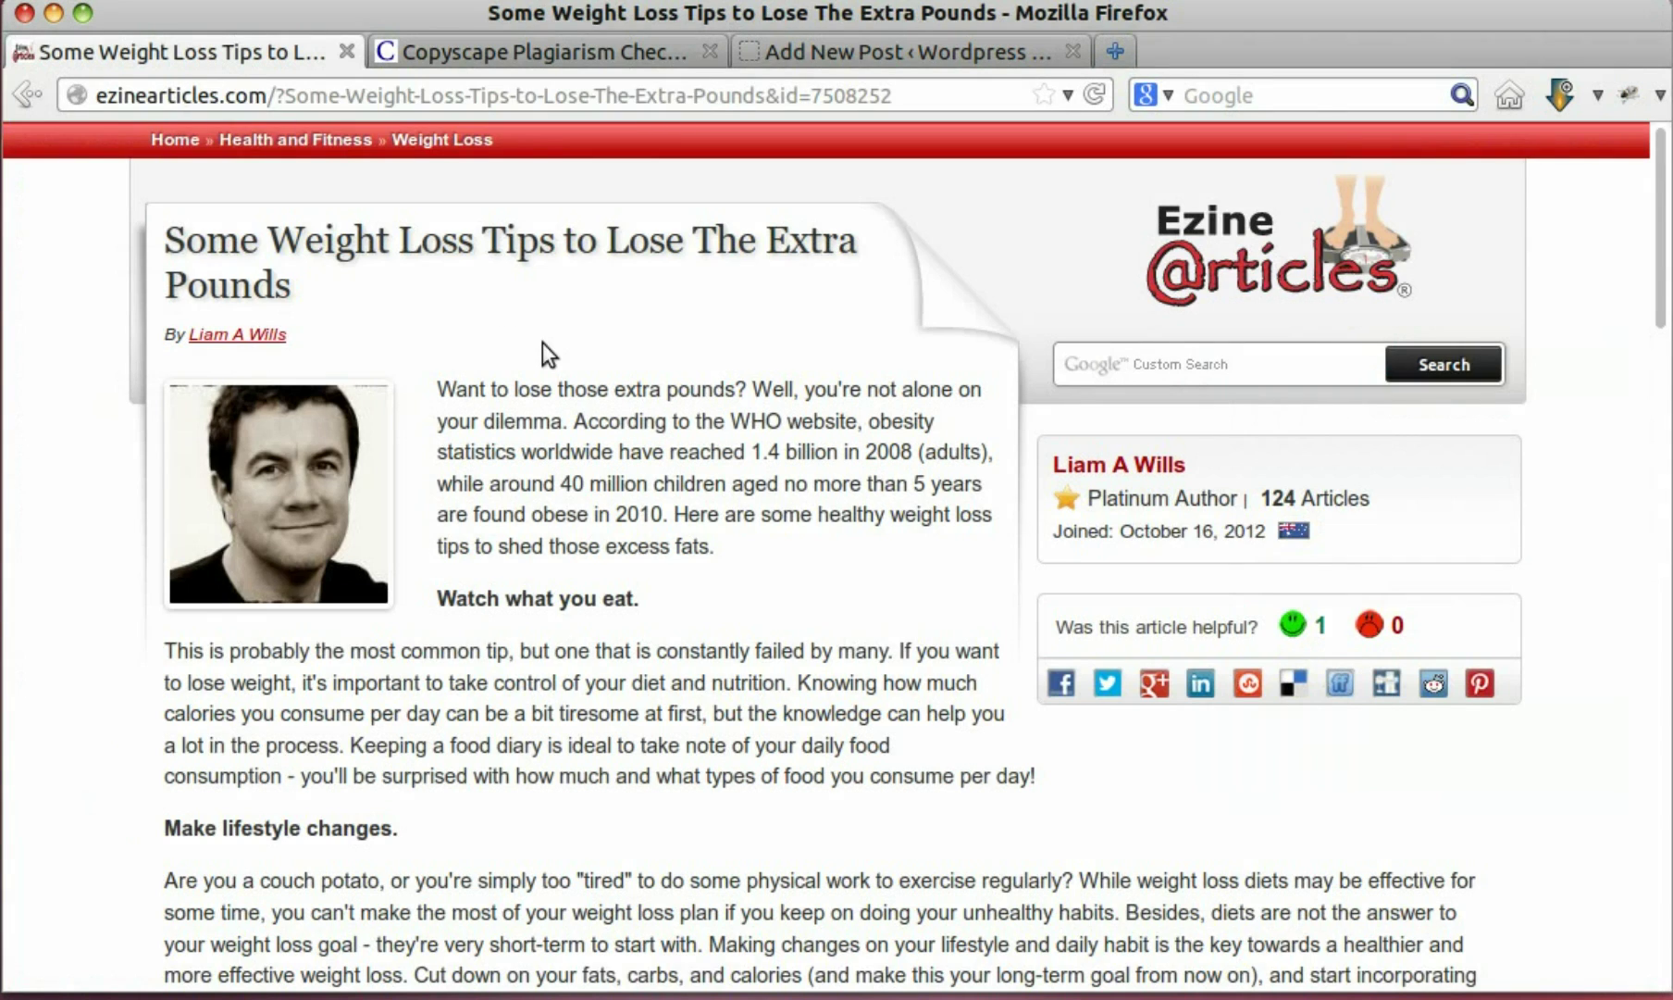
pyautogui.scroll(-5, 543, 342)
pyautogui.scroll(-15, 546, 344)
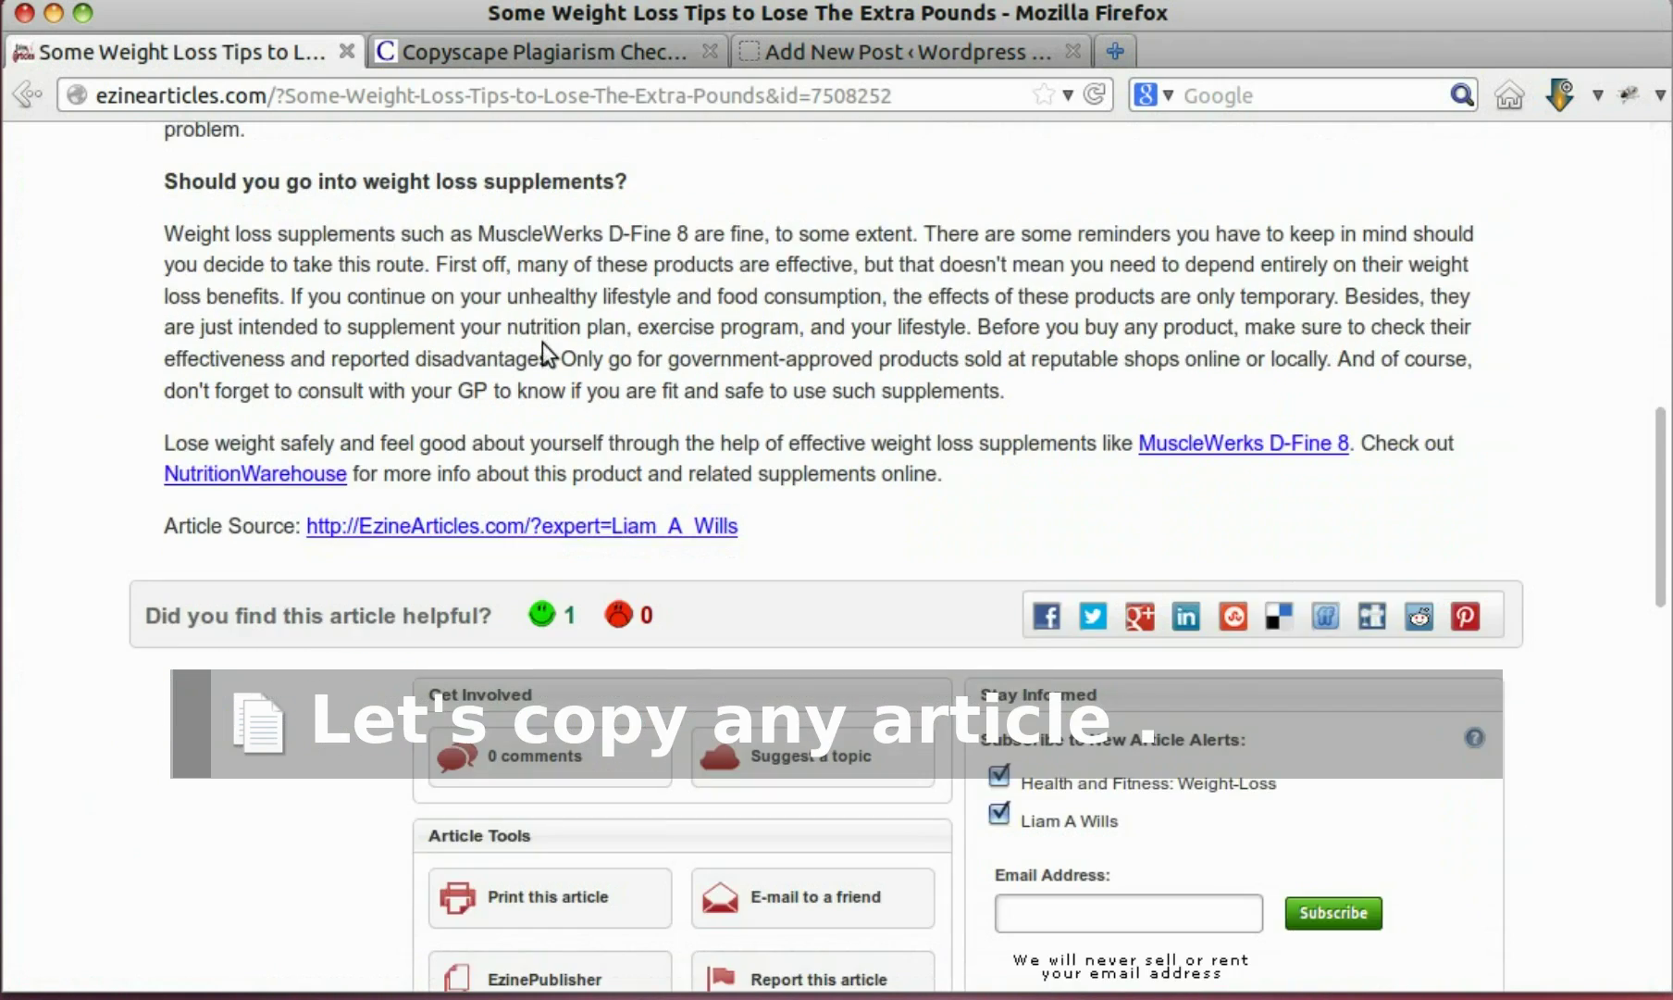
pyautogui.scroll(14, 546, 345)
pyautogui.scroll(5, 546, 344)
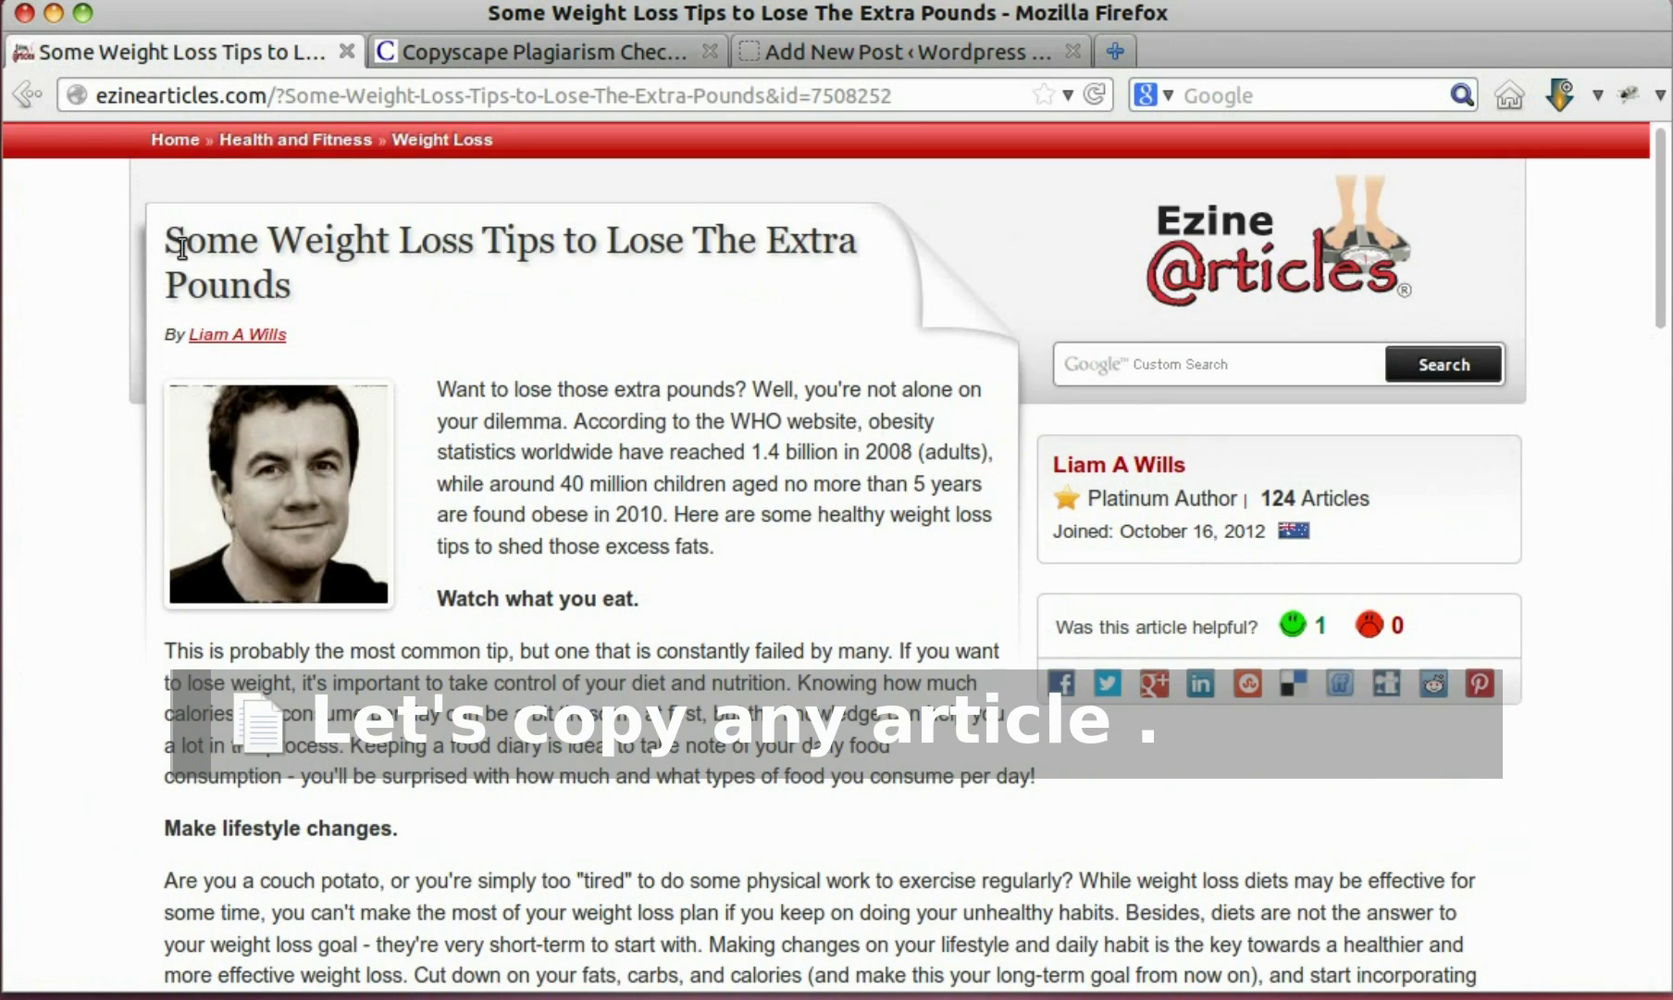
pyautogui.moveTo(169, 239); pyautogui.dragTo(291, 277)
pyautogui.rightClick(284, 244)
pyautogui.click(319, 262)
pyautogui.click(843, 46)
pyautogui.rightClick(402, 271)
pyautogui.click(473, 404)
# Step: Copy the body text of the EzineArticles weight-loss article
pyautogui.click(207, 57)
pyautogui.click(452, 398)
pyautogui.moveTo(452, 398); pyautogui.dragTo(979, 398)
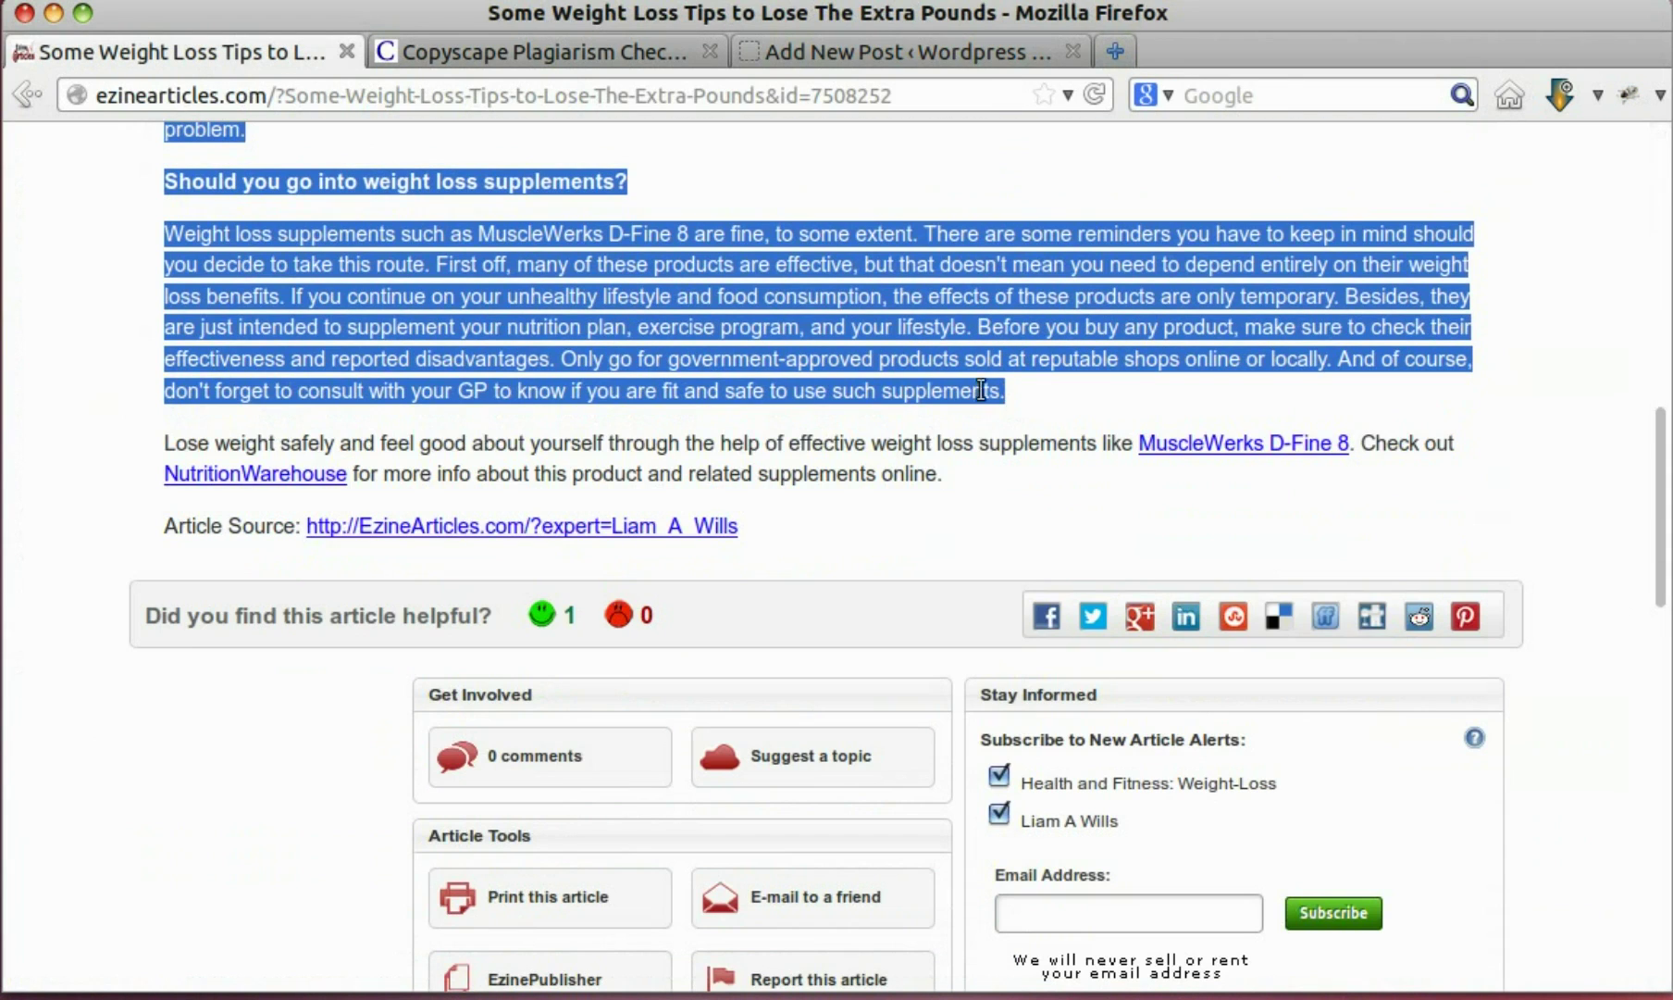
pyautogui.rightClick(988, 406)
pyautogui.click(1000, 418)
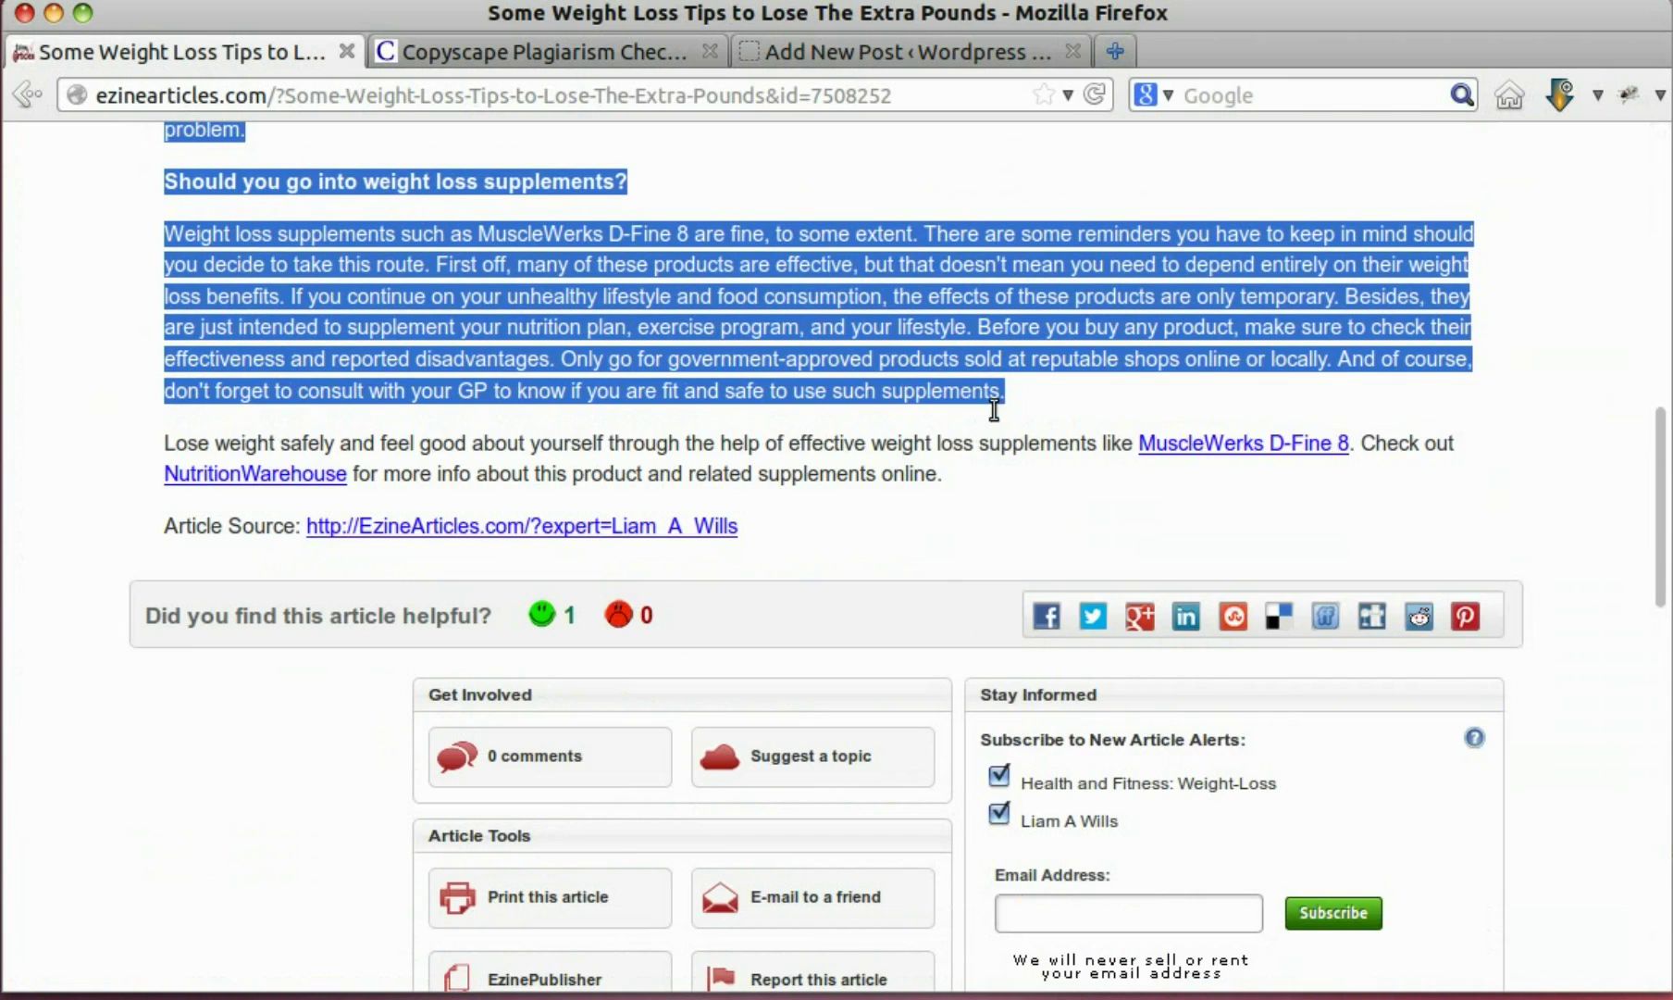
# Step: Paste the copied article text into the WordPress post body
pyautogui.click(808, 56)
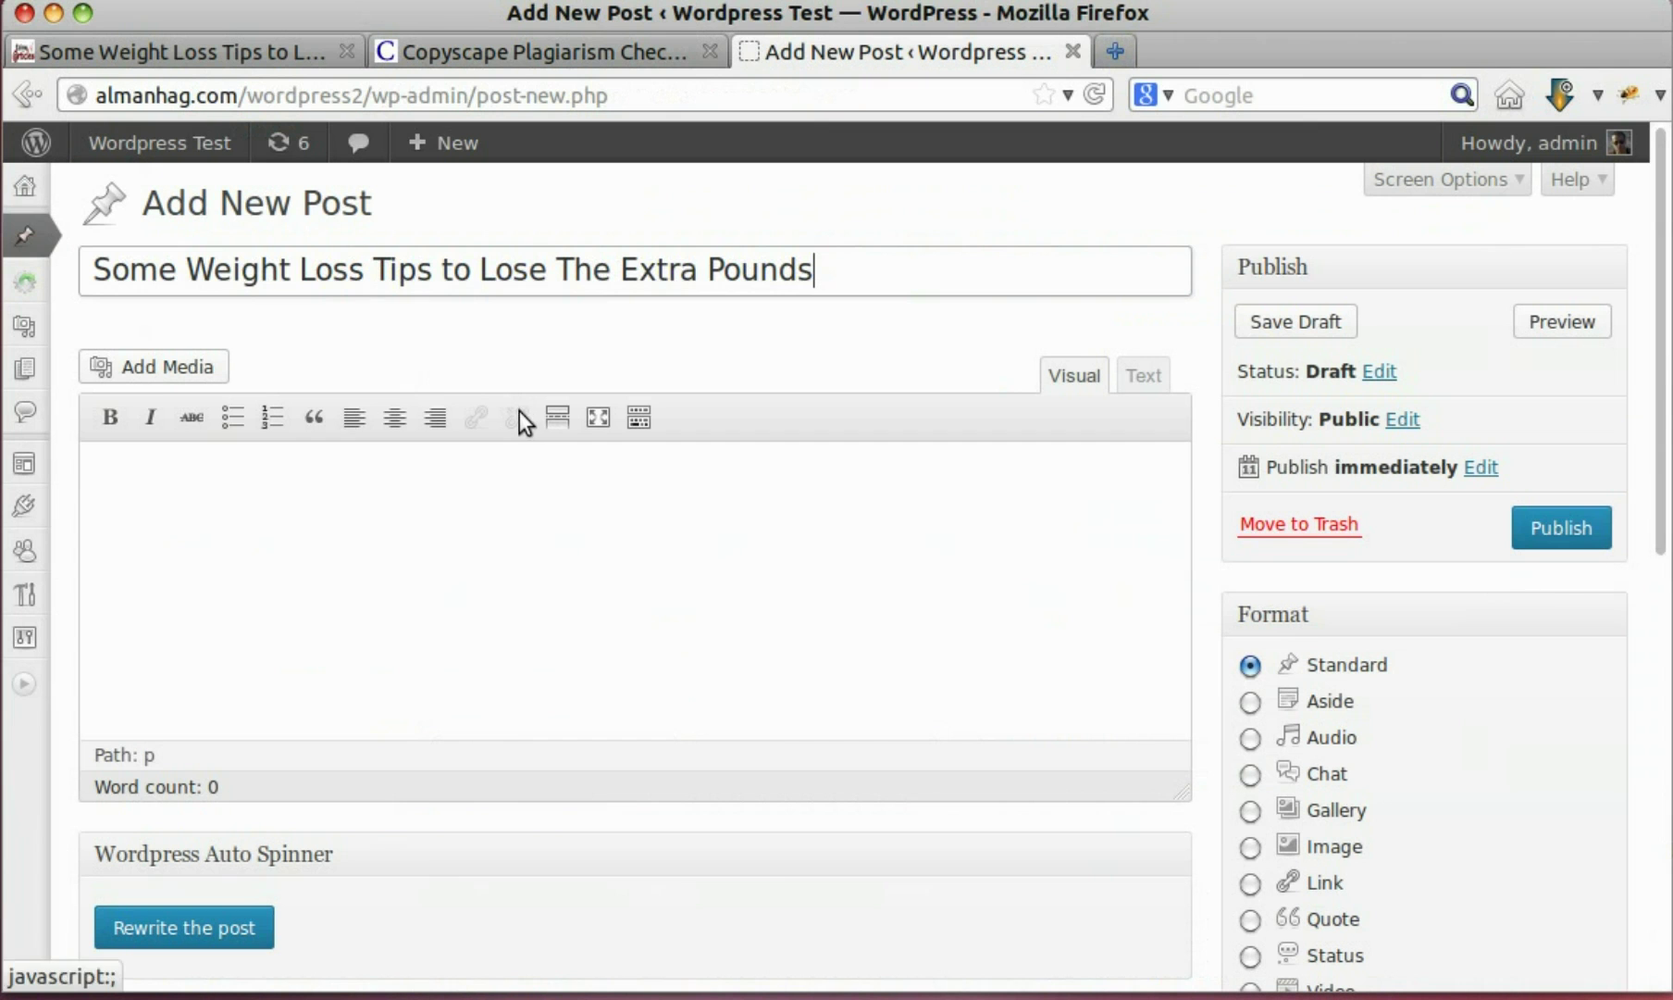
pyautogui.rightClick(428, 496)
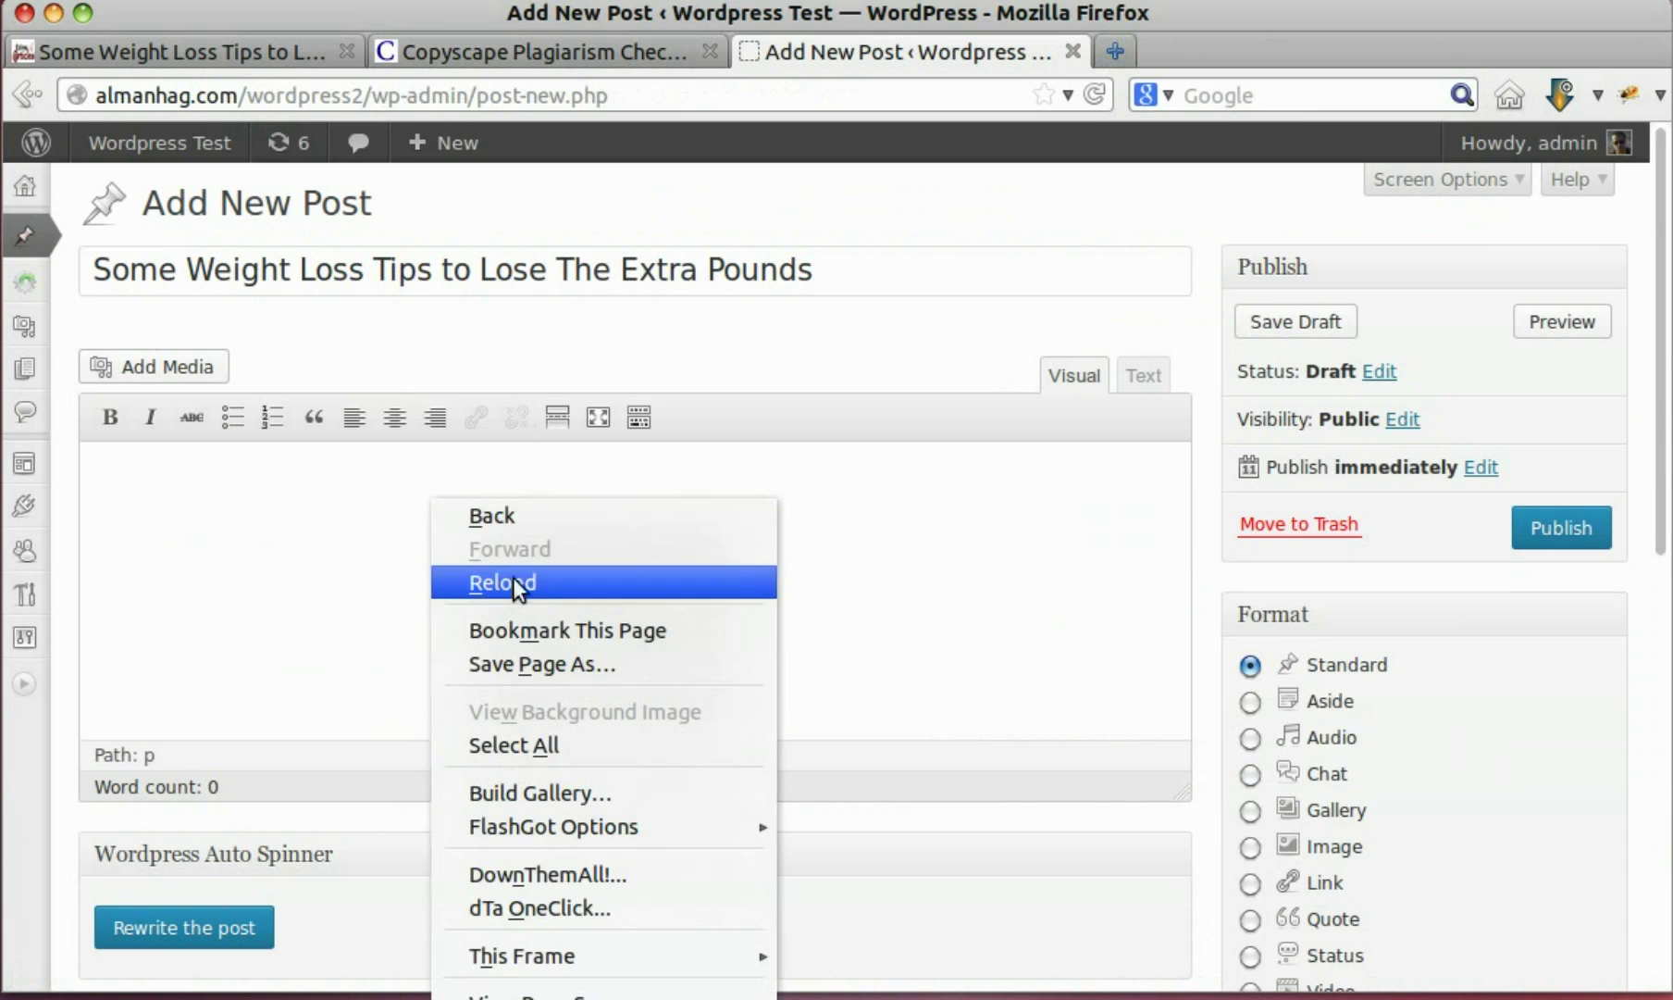
pyautogui.click(348, 578)
pyautogui.hotkey('ctrl', 'v')
# Step: Publish the post and open the published post in a new tab
pyautogui.scroll(10, 352, 578)
pyautogui.scroll(2, 352, 578)
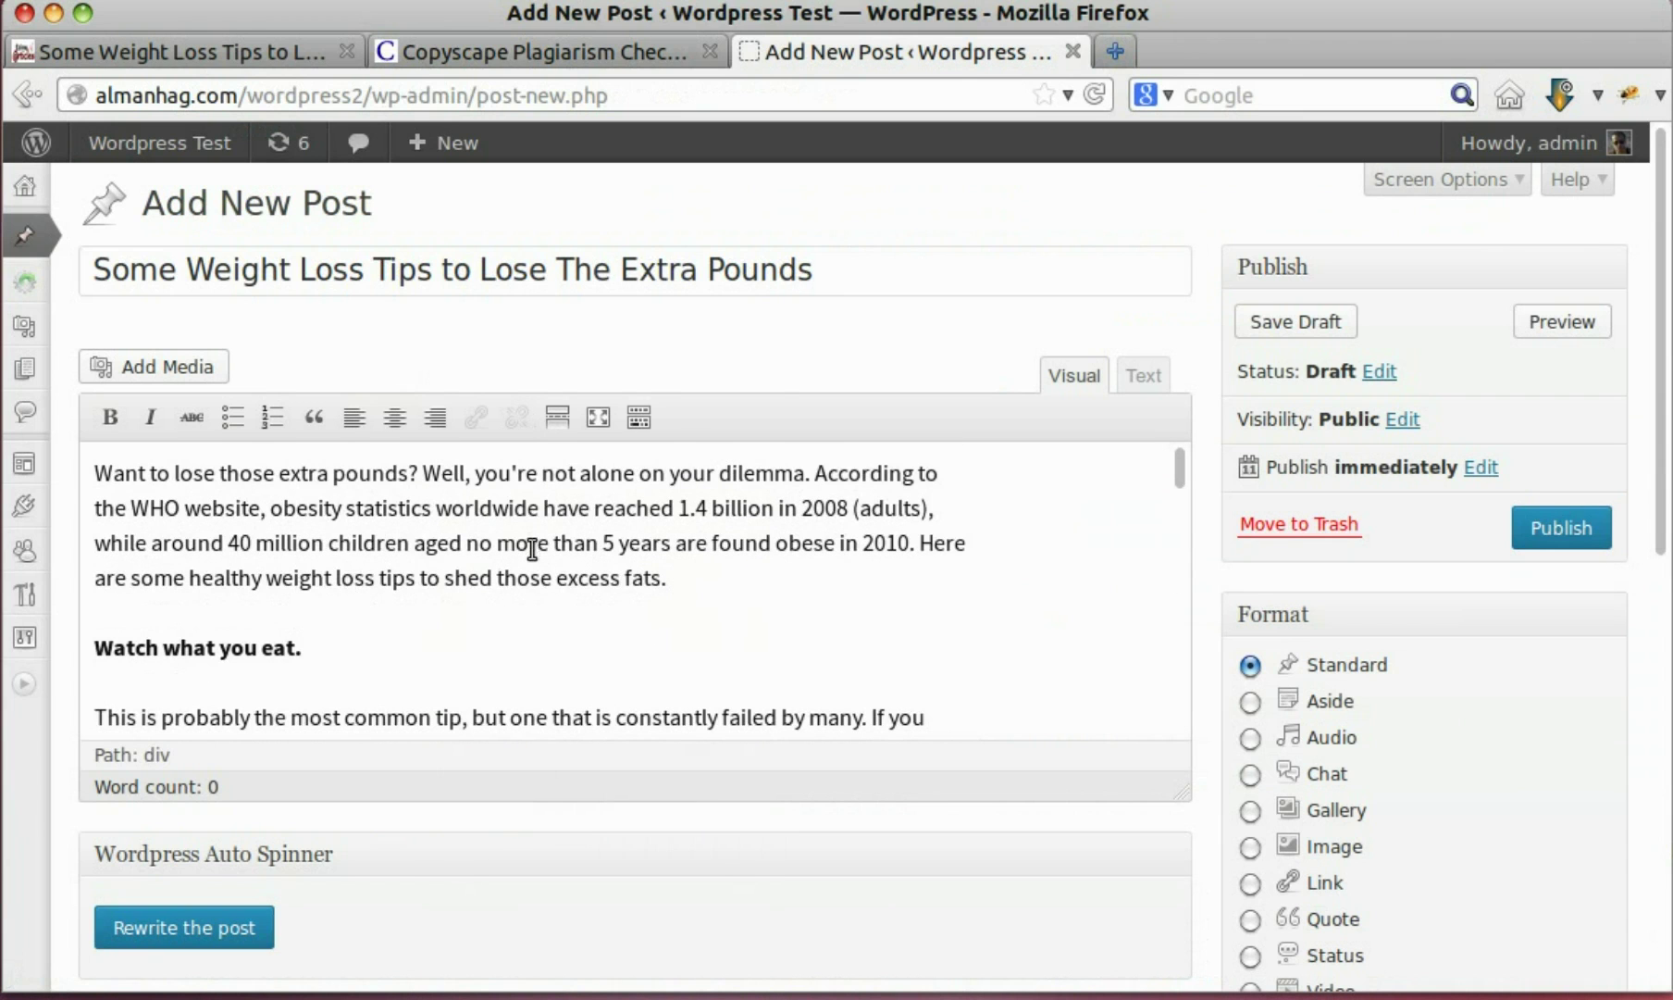
pyautogui.scroll(-1, 534, 553)
pyautogui.scroll(1, 880, 452)
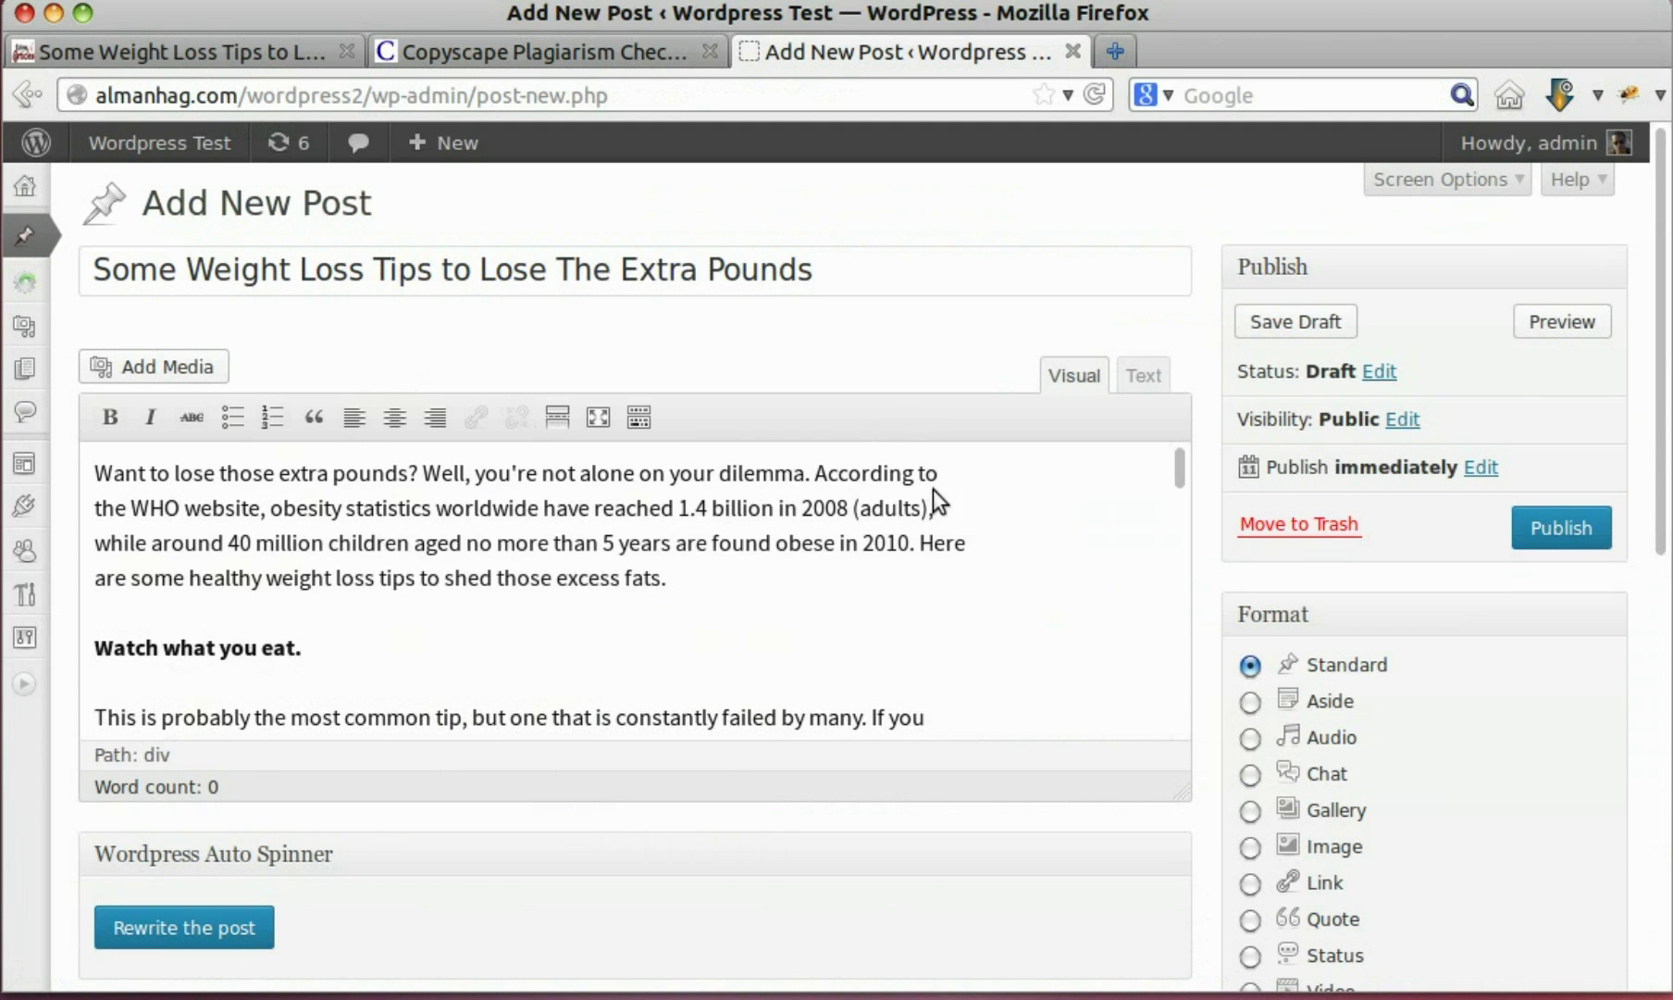
pyautogui.click(1542, 528)
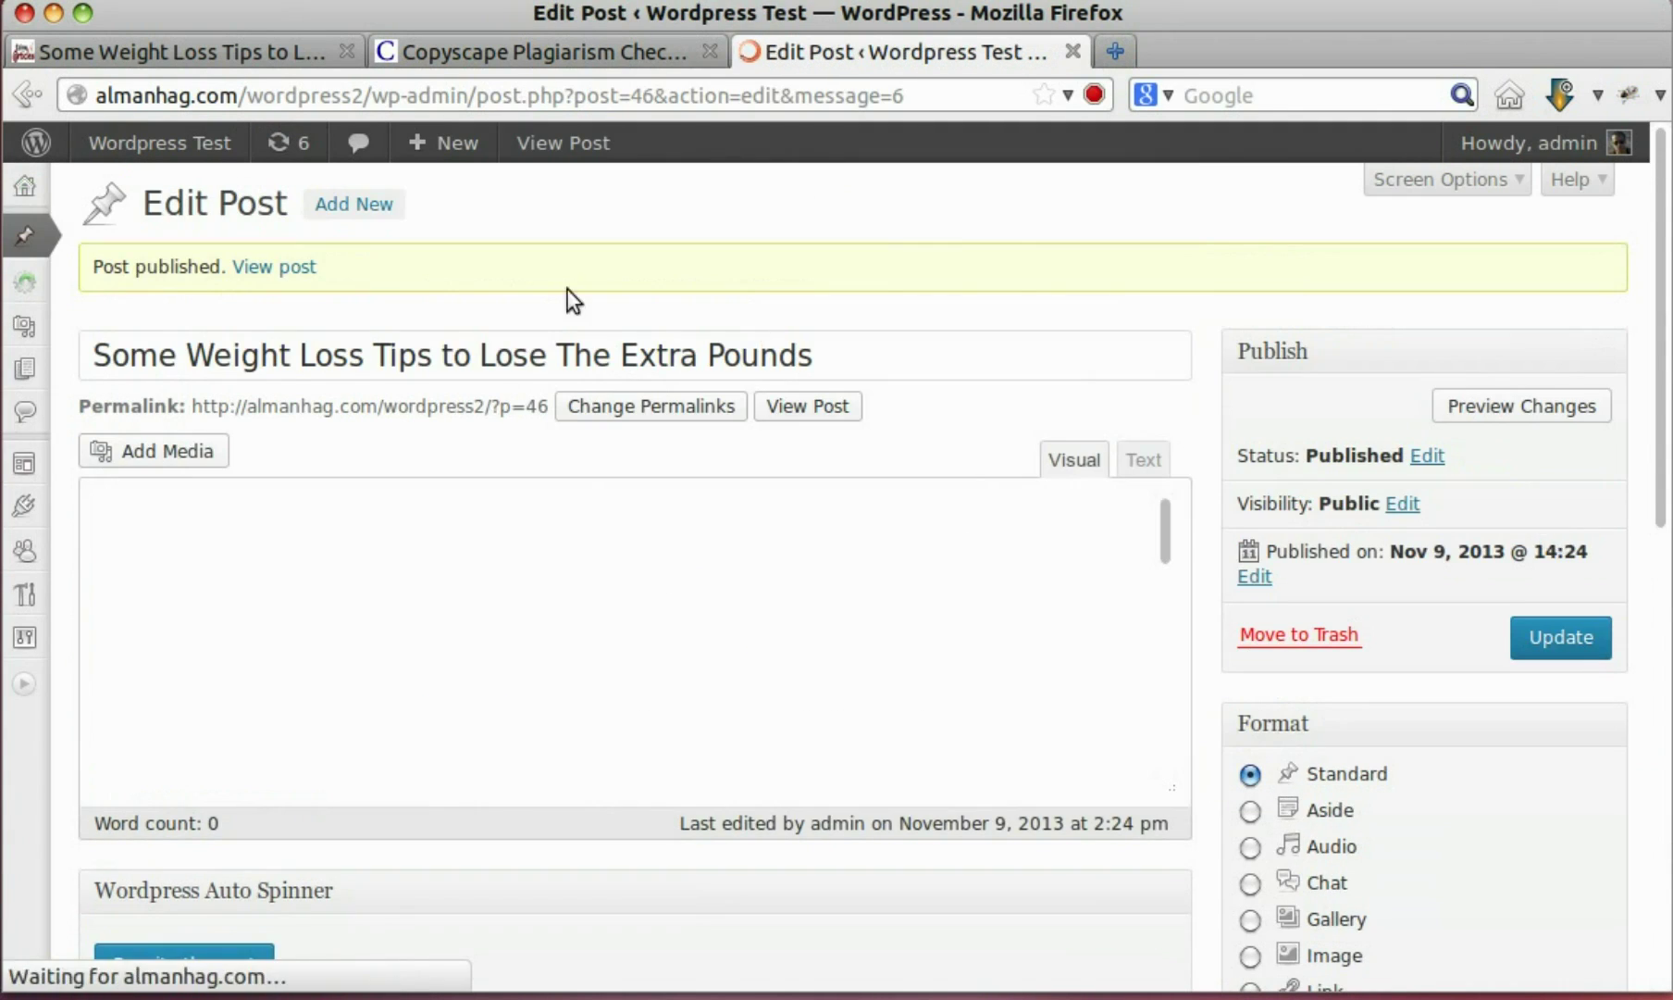
pyautogui.middleClick(299, 268)
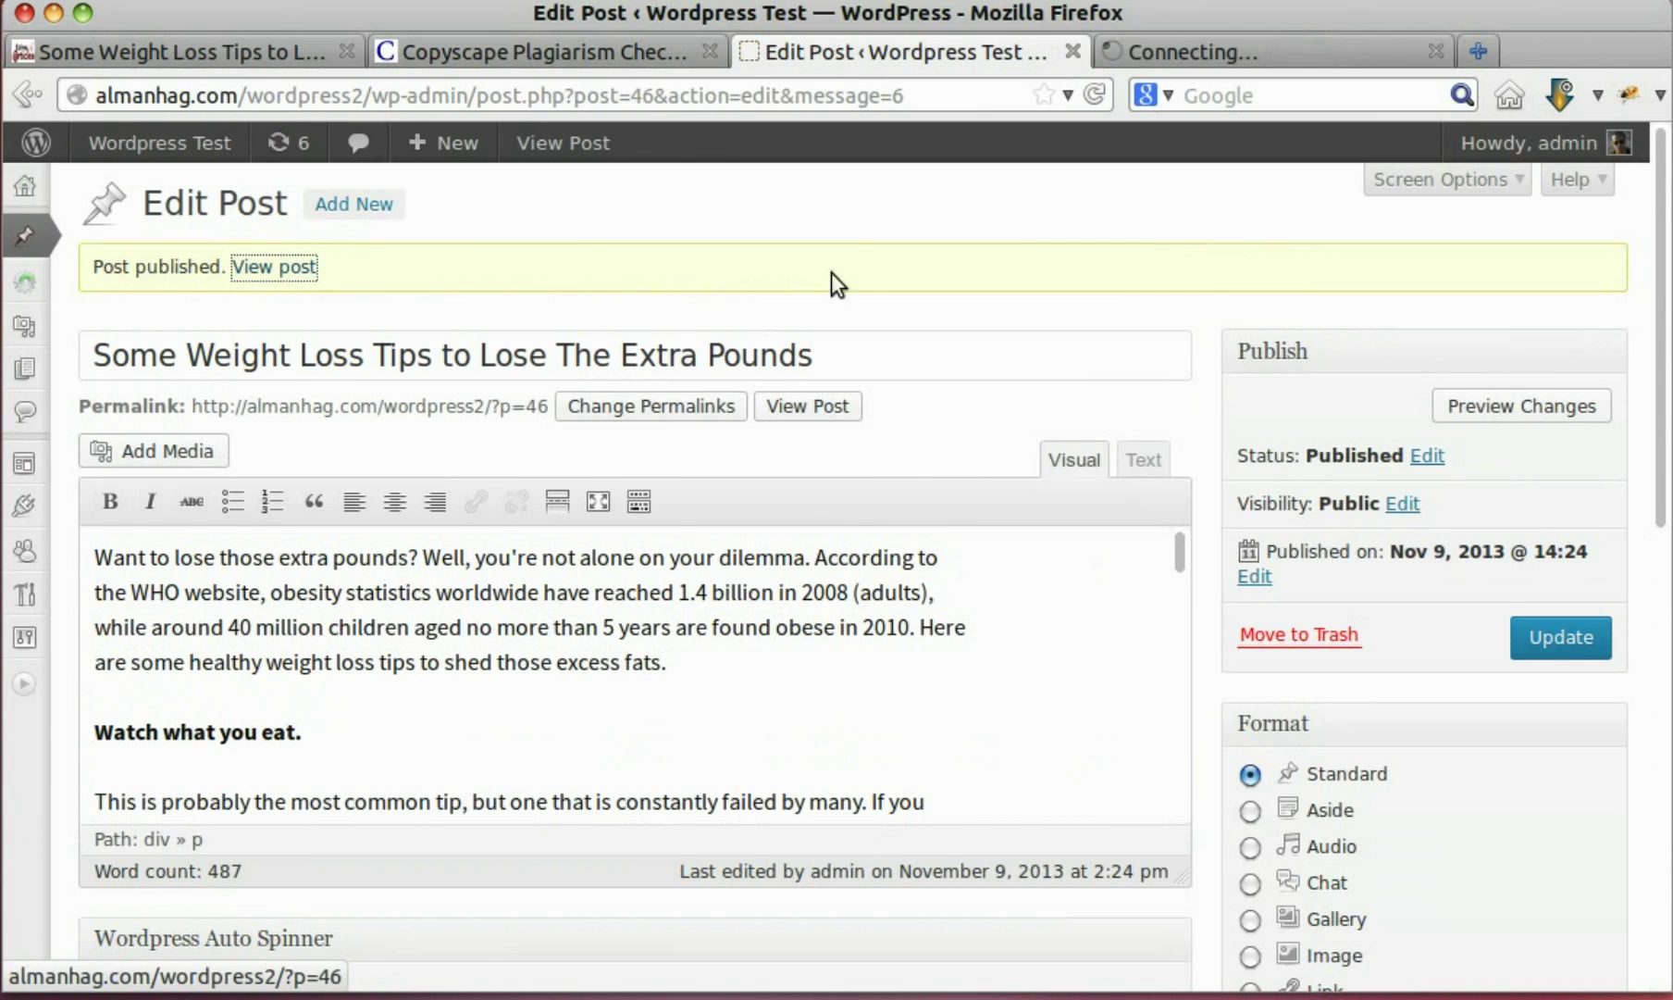
# Step: Copy the live weight-loss post's URL from the browser address bar
pyautogui.click(1214, 59)
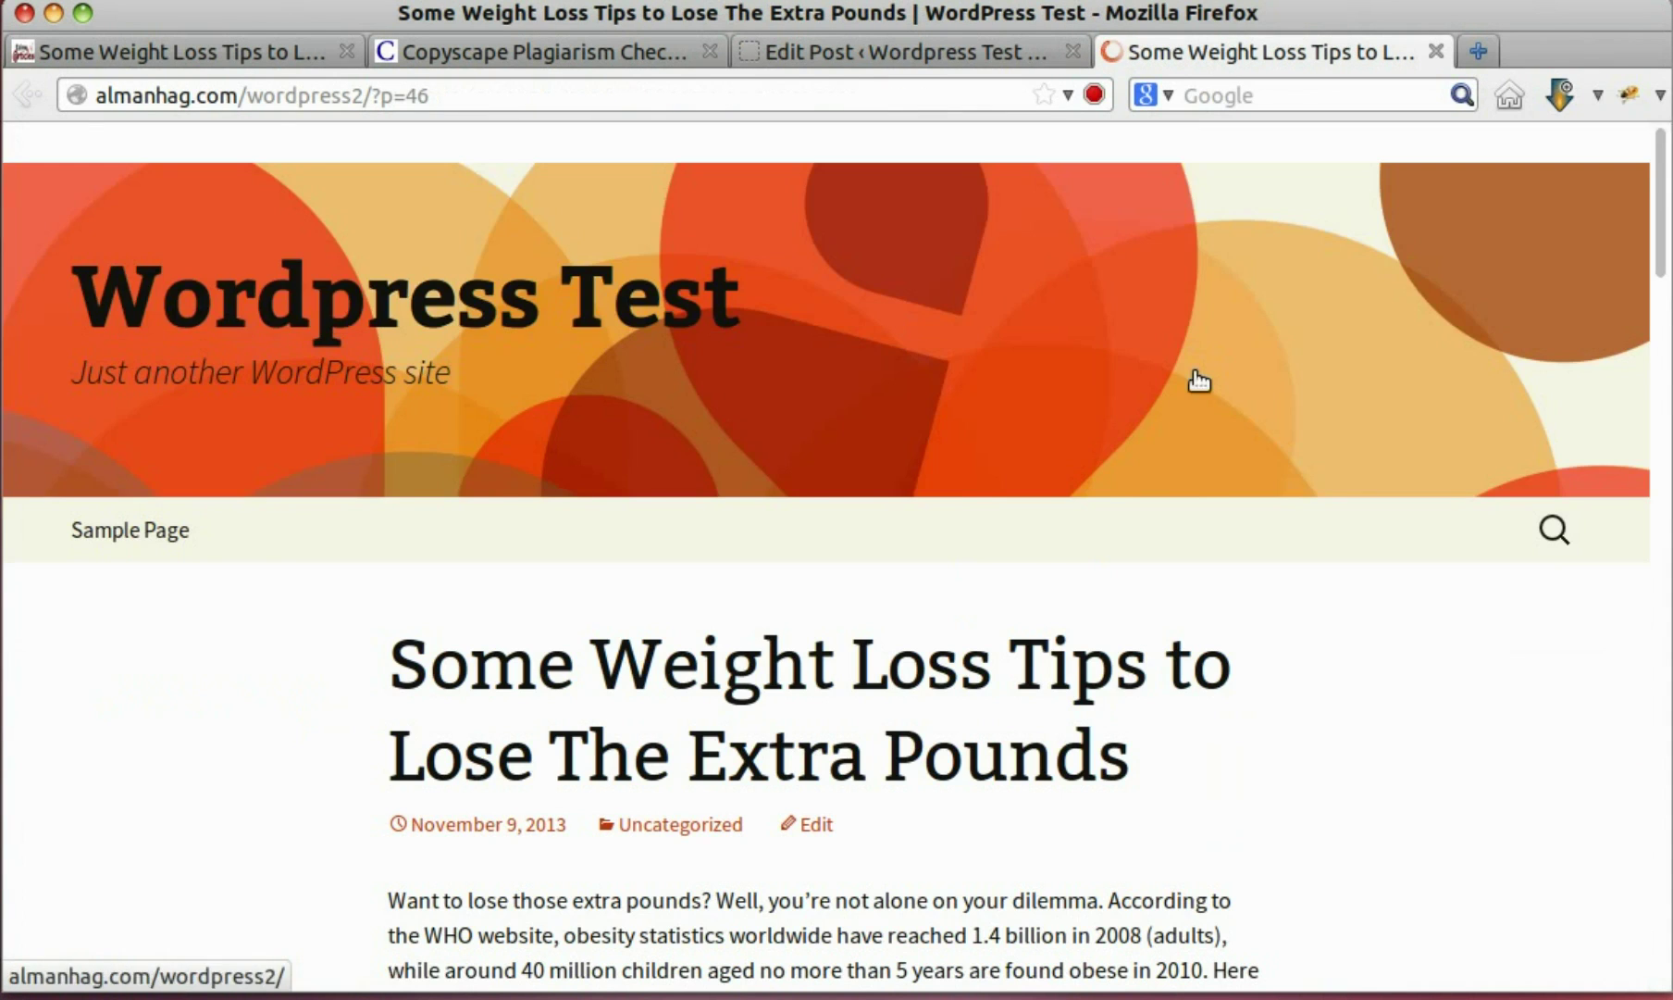
pyautogui.scroll(-5, 1195, 371)
pyautogui.scroll(5, 1195, 373)
pyautogui.click(348, 98)
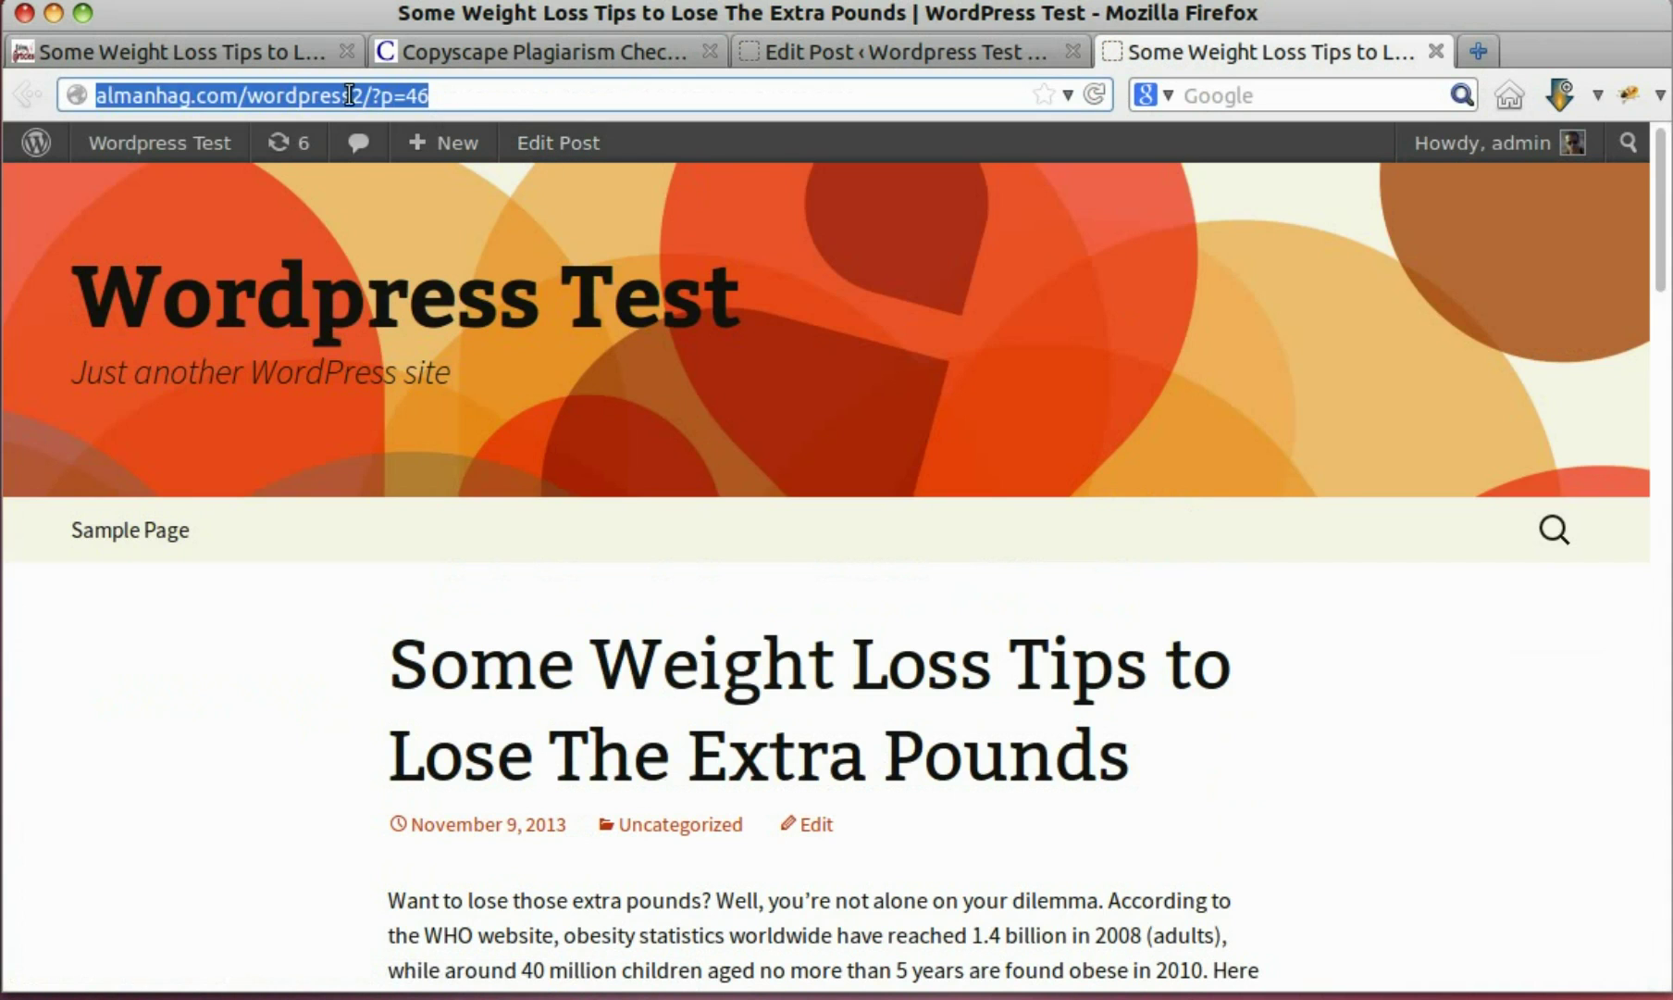
pyautogui.rightClick(348, 95)
pyautogui.click(402, 190)
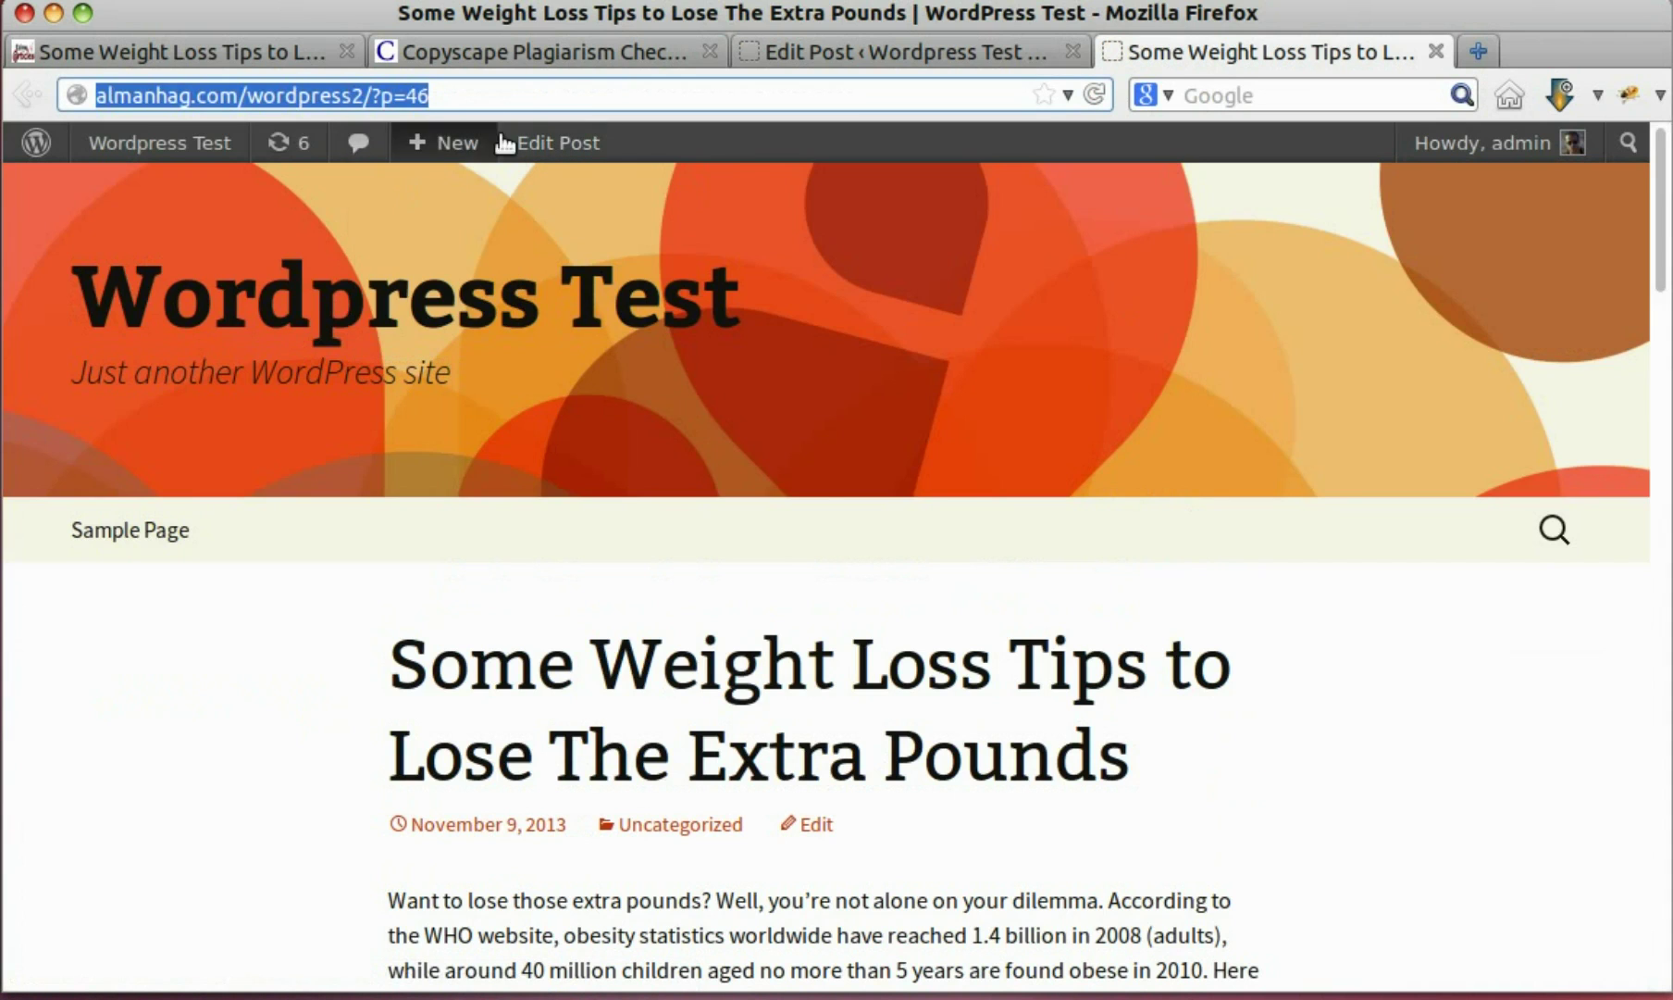
# Step: Run a Copyscape check on the published post's URL
pyautogui.click(517, 54)
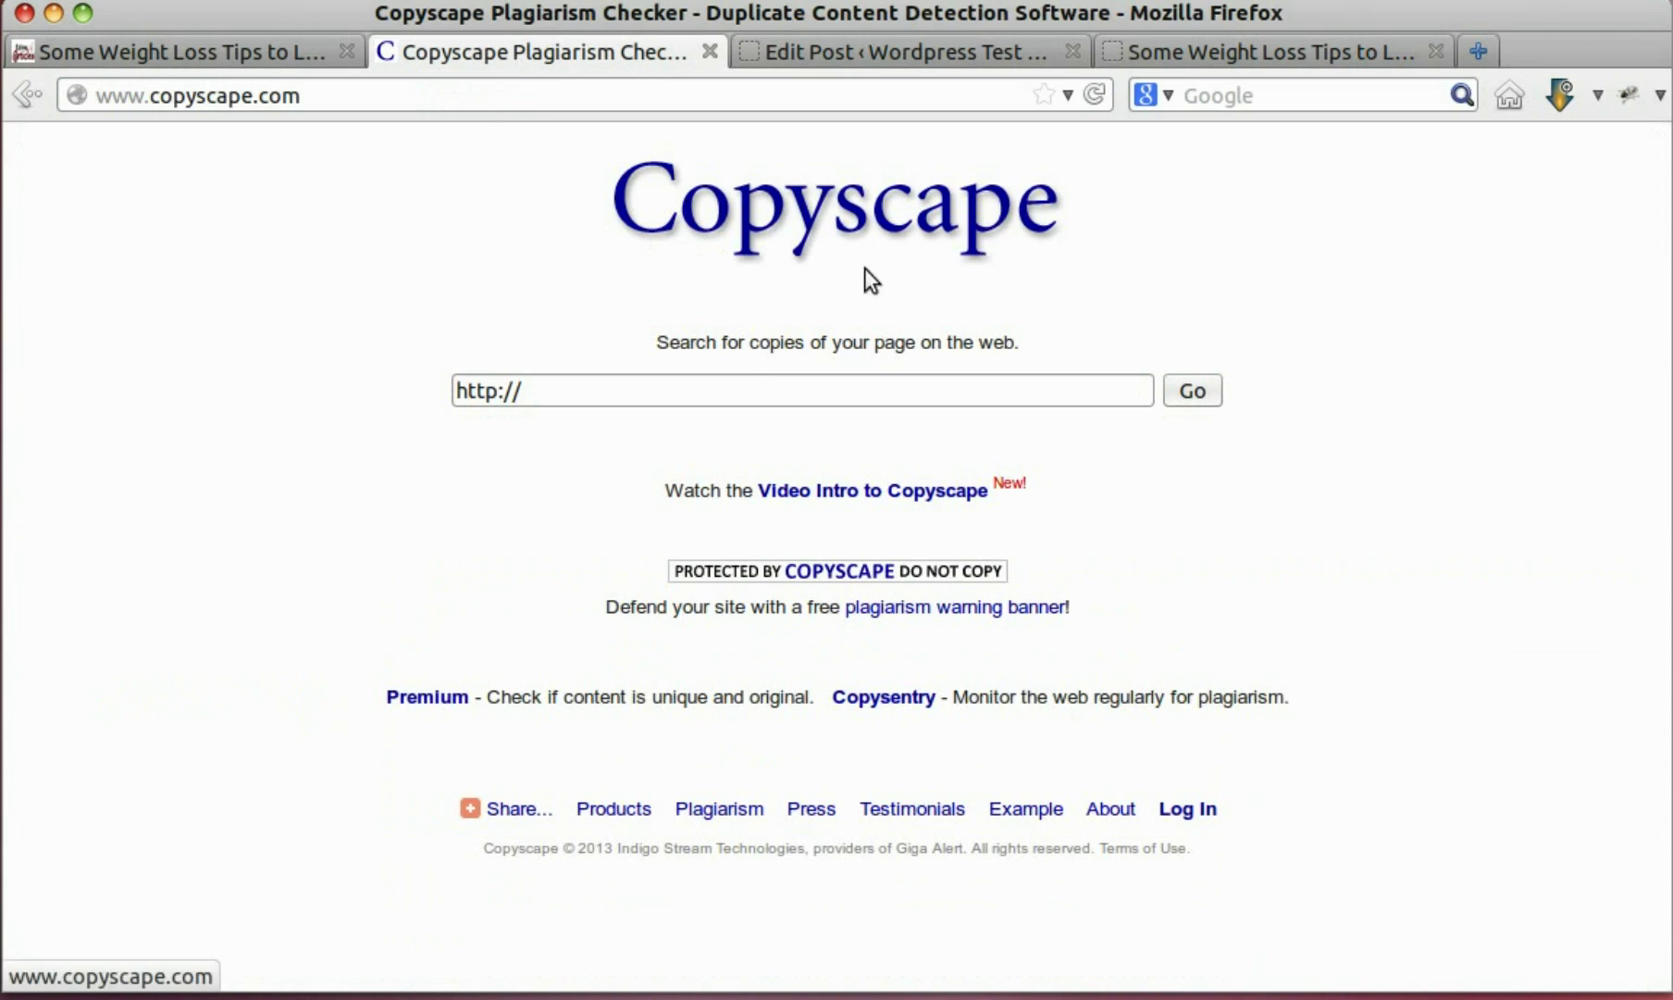
pyautogui.click(591, 389)
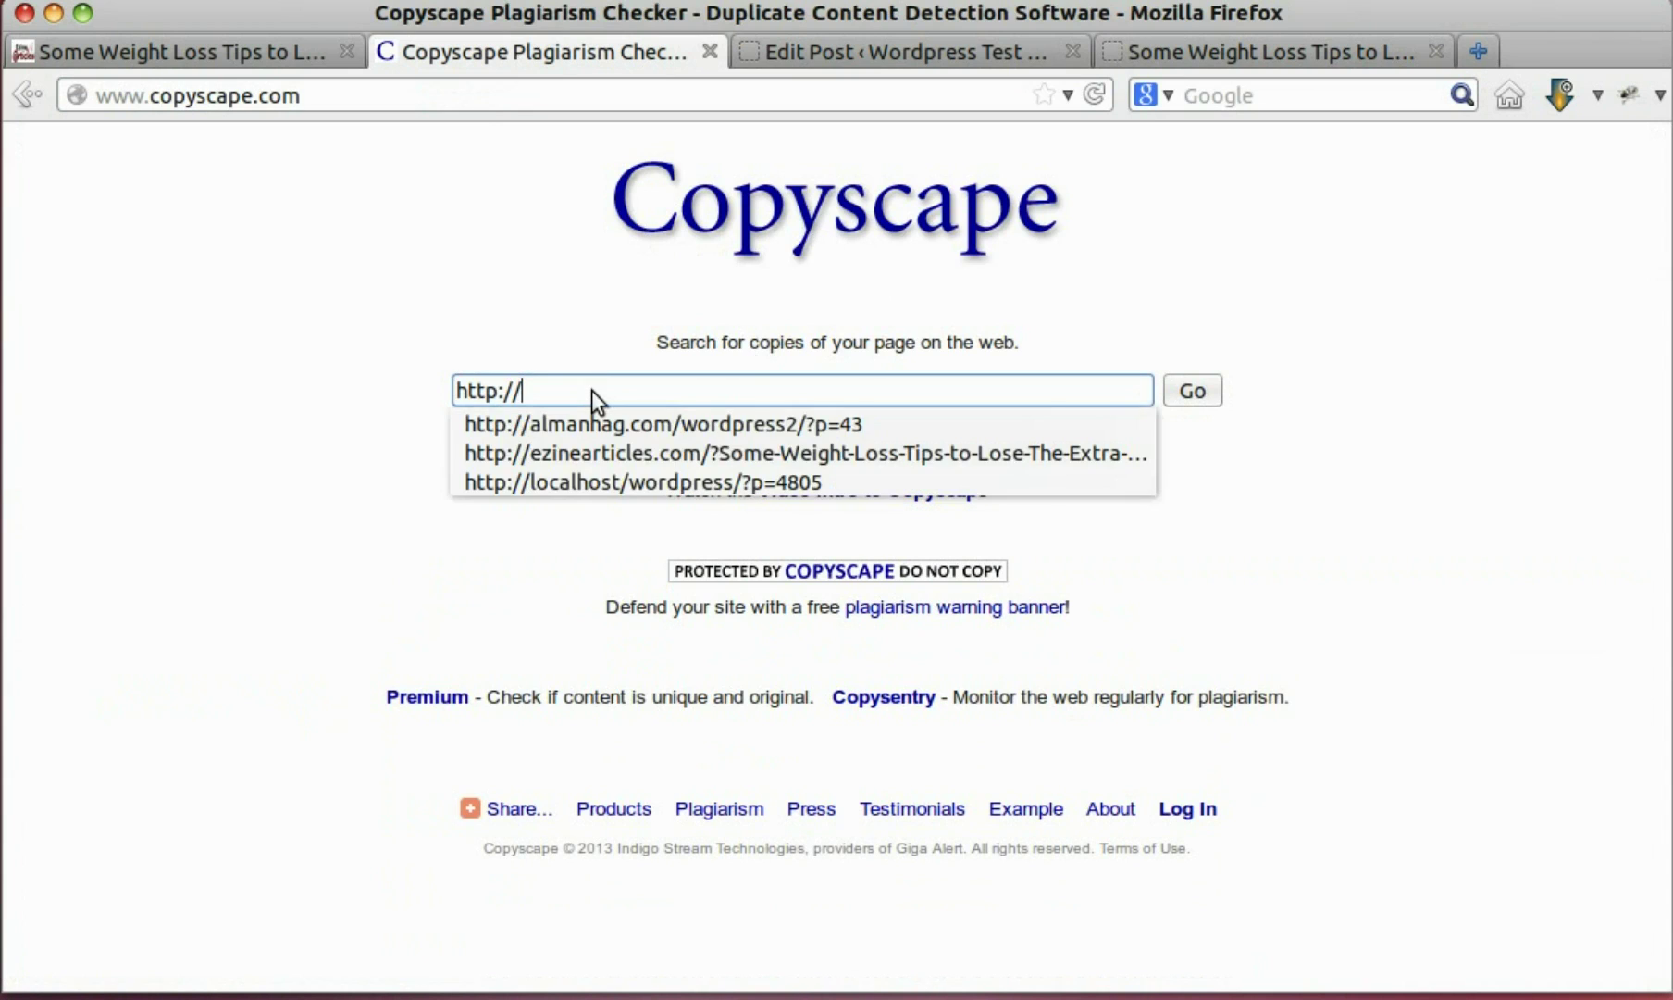
pyautogui.hotkey('ctrl', 'a')
pyautogui.hotkey('ctrl', 'v')
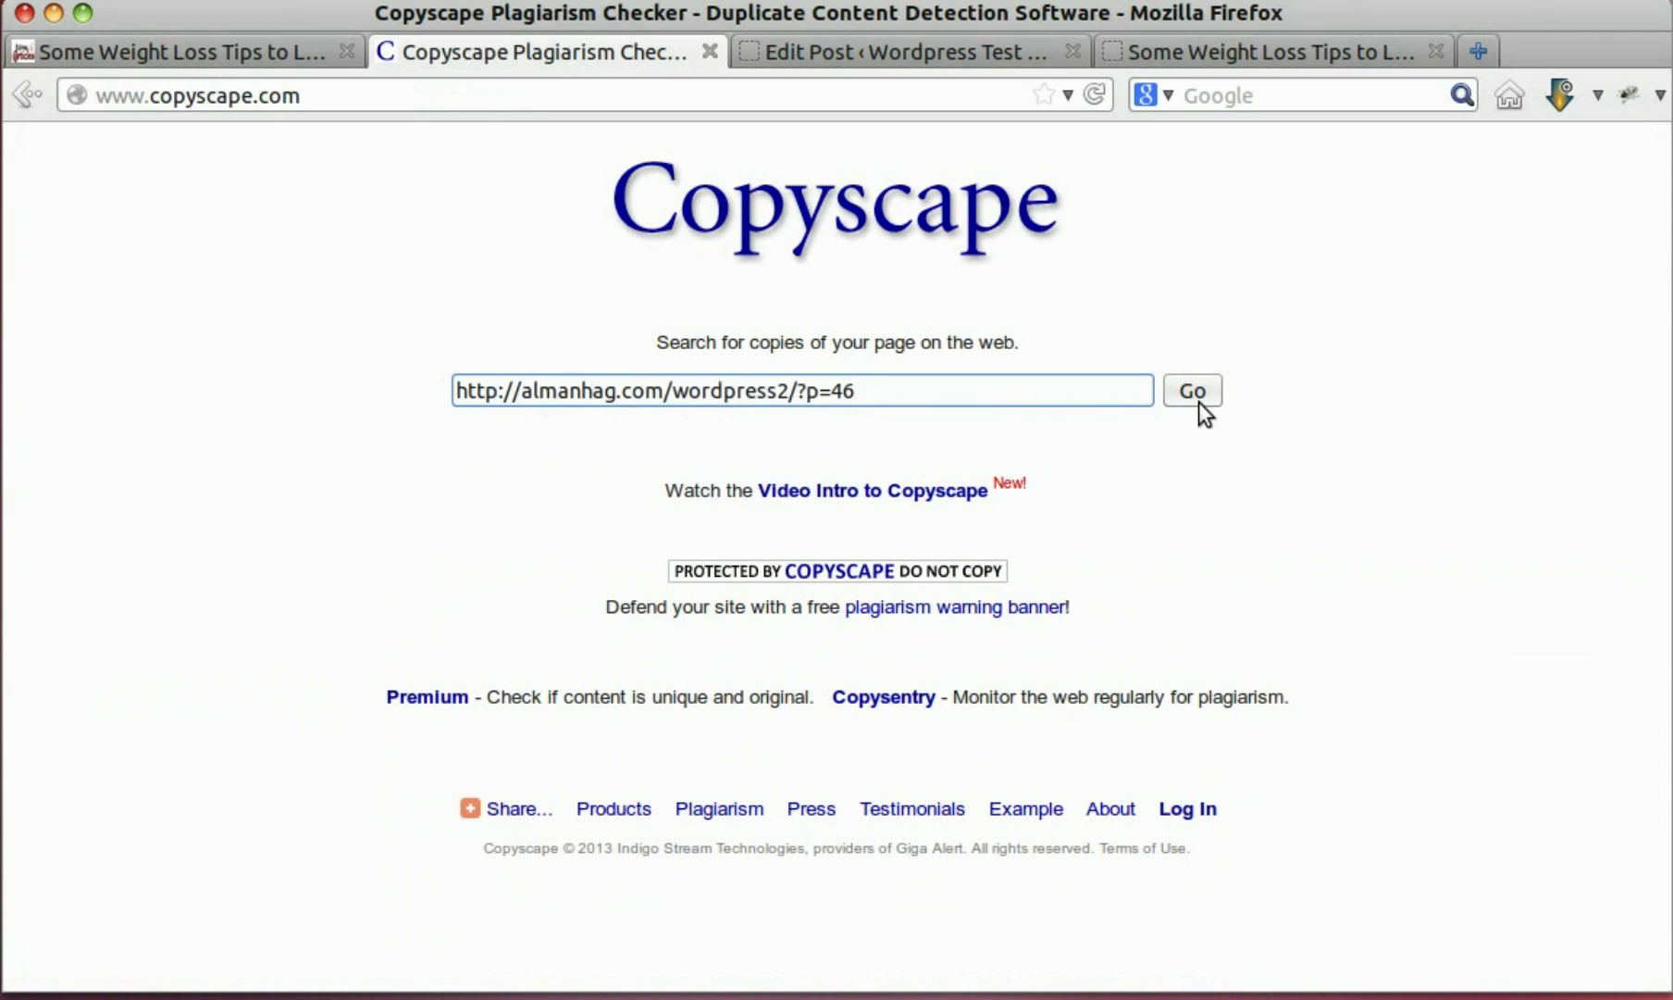
pyautogui.click(1195, 399)
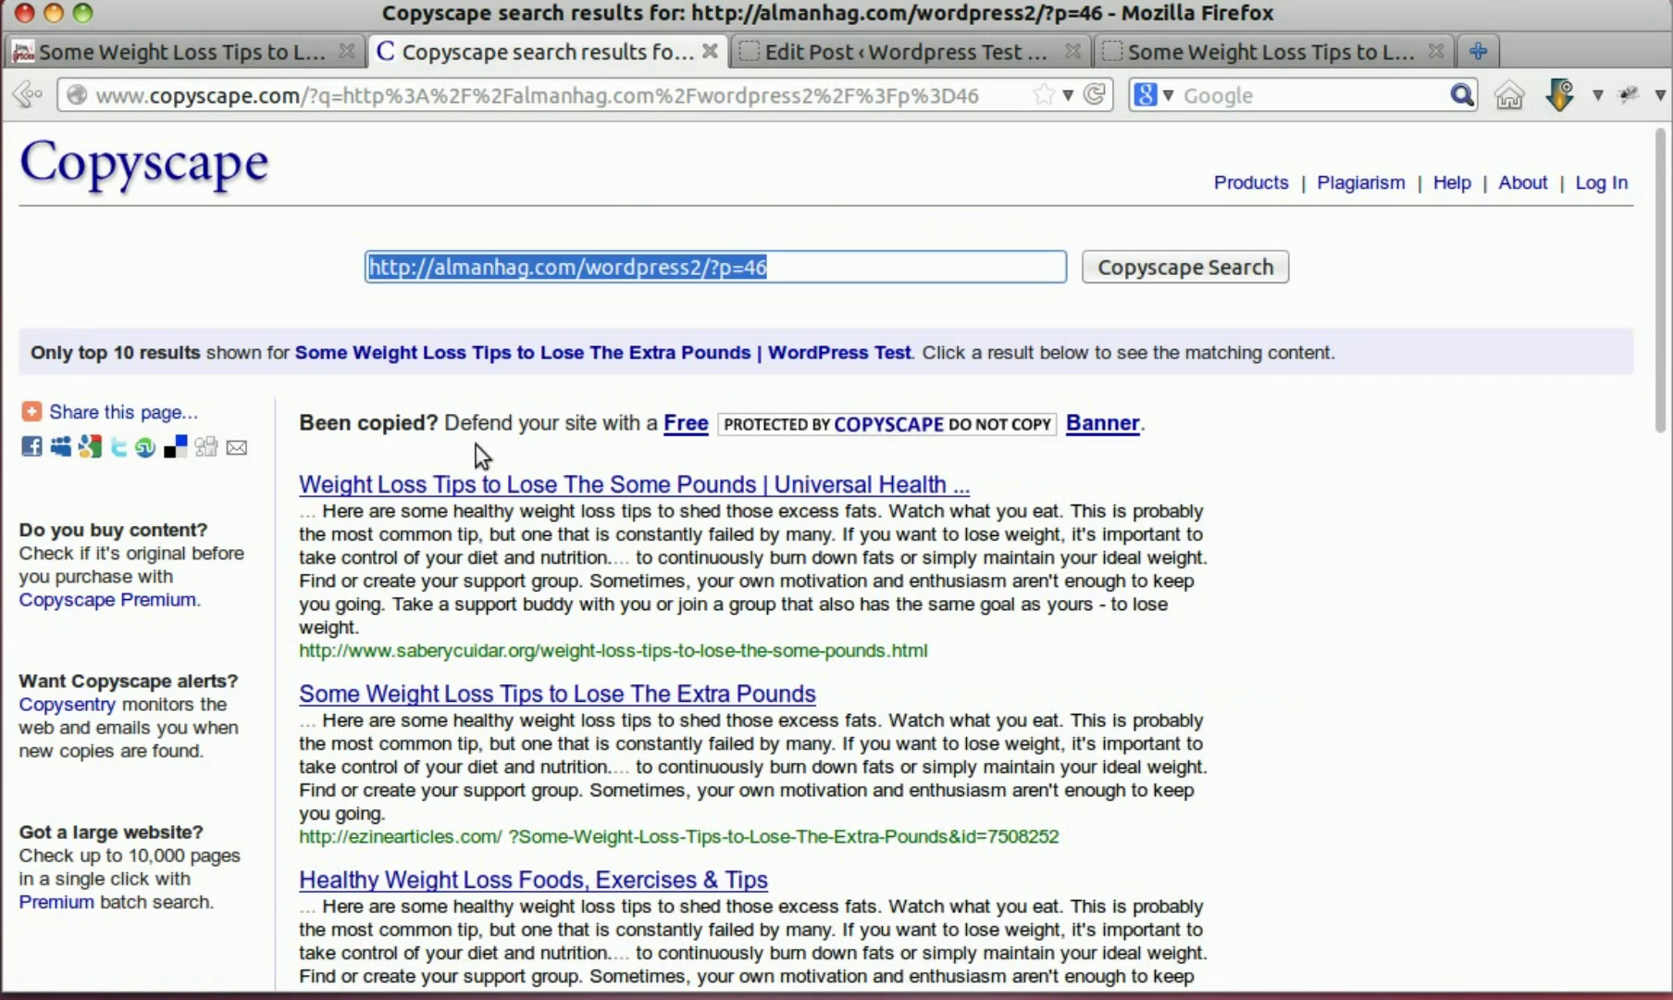
# Step: Review the Copyscape results listing ten sites with matching weight-loss text
pyautogui.moveTo(301, 425); pyautogui.dragTo(436, 429)
pyautogui.moveTo(1664, 336)
pyautogui.mouseDown()
pyautogui.moveTo(1640, 910)
pyautogui.moveTo(1655, 341)
pyautogui.mouseUp()
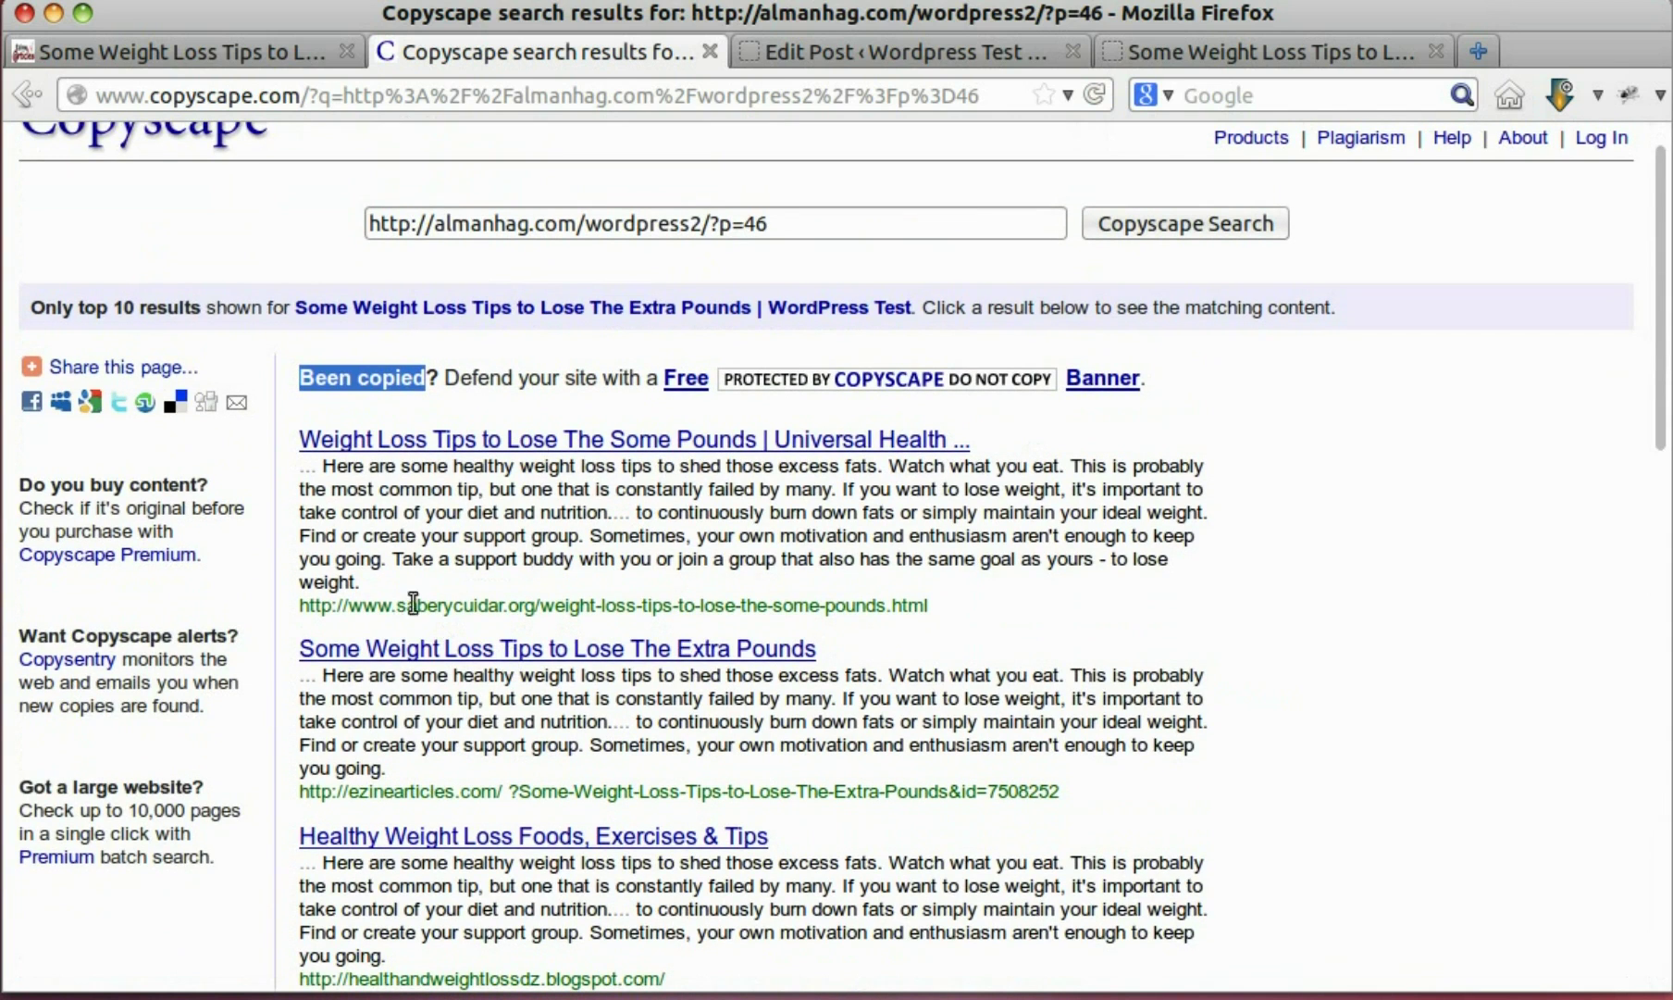
pyautogui.scroll(-2, 464, 887)
pyautogui.scroll(3, 1130, 854)
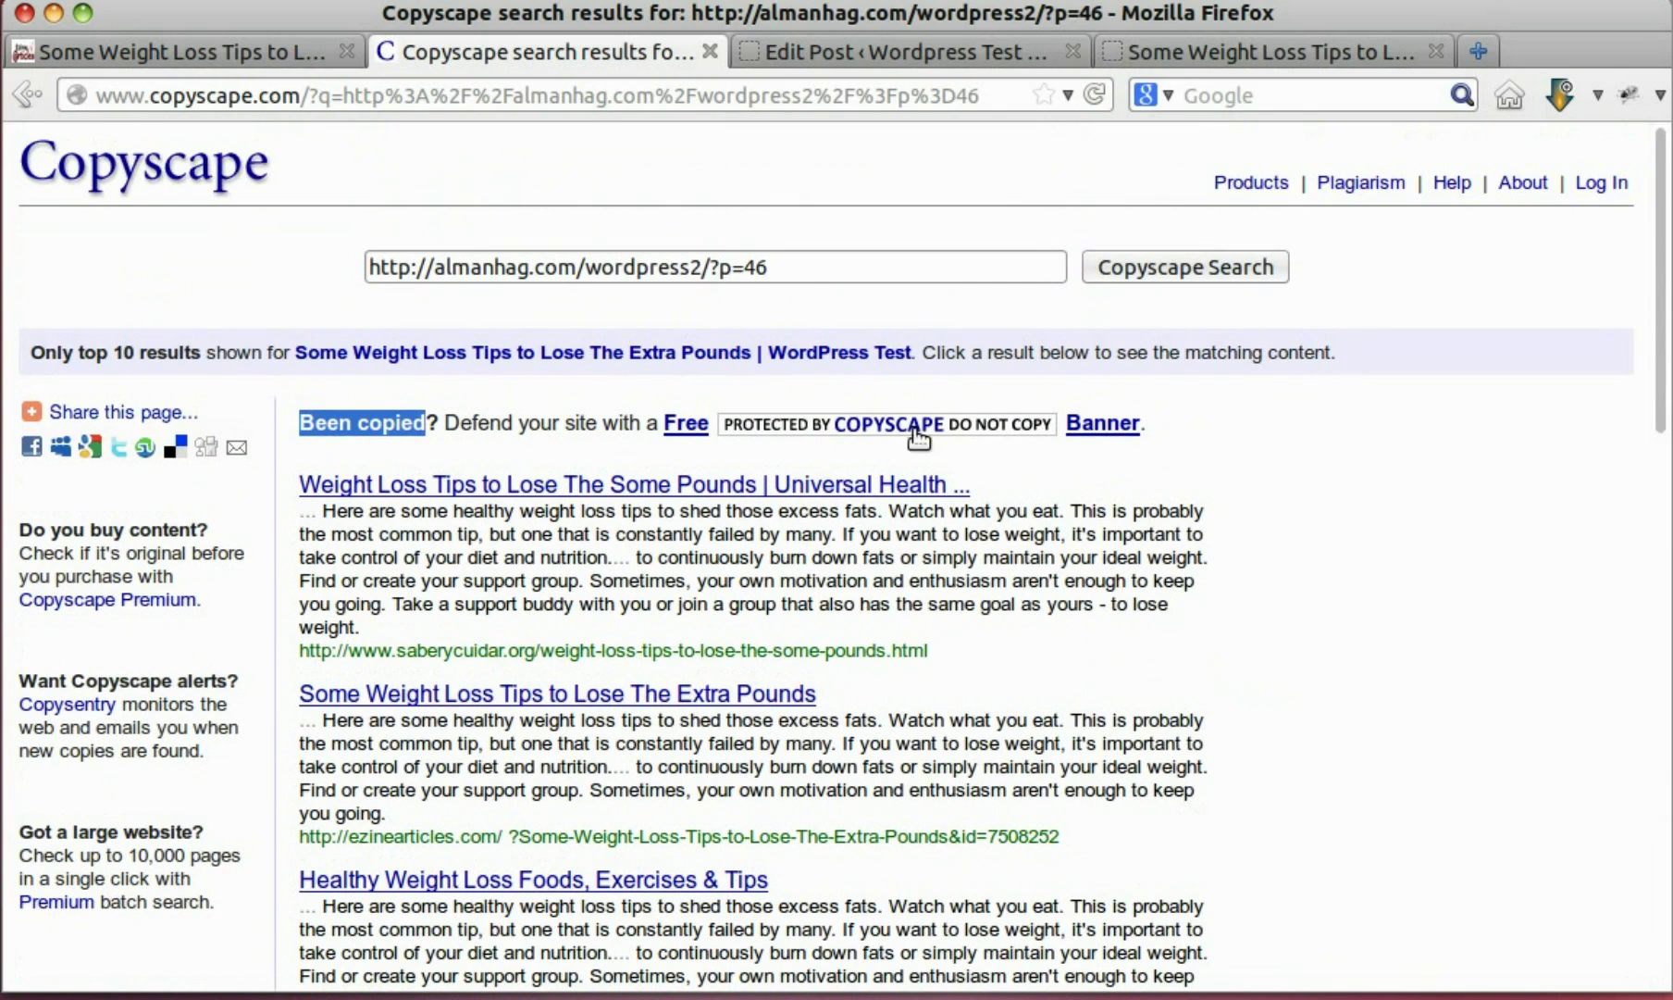
# Step: Have the Auto Spinner rewrite the post in the WordPress editor
pyautogui.click(907, 55)
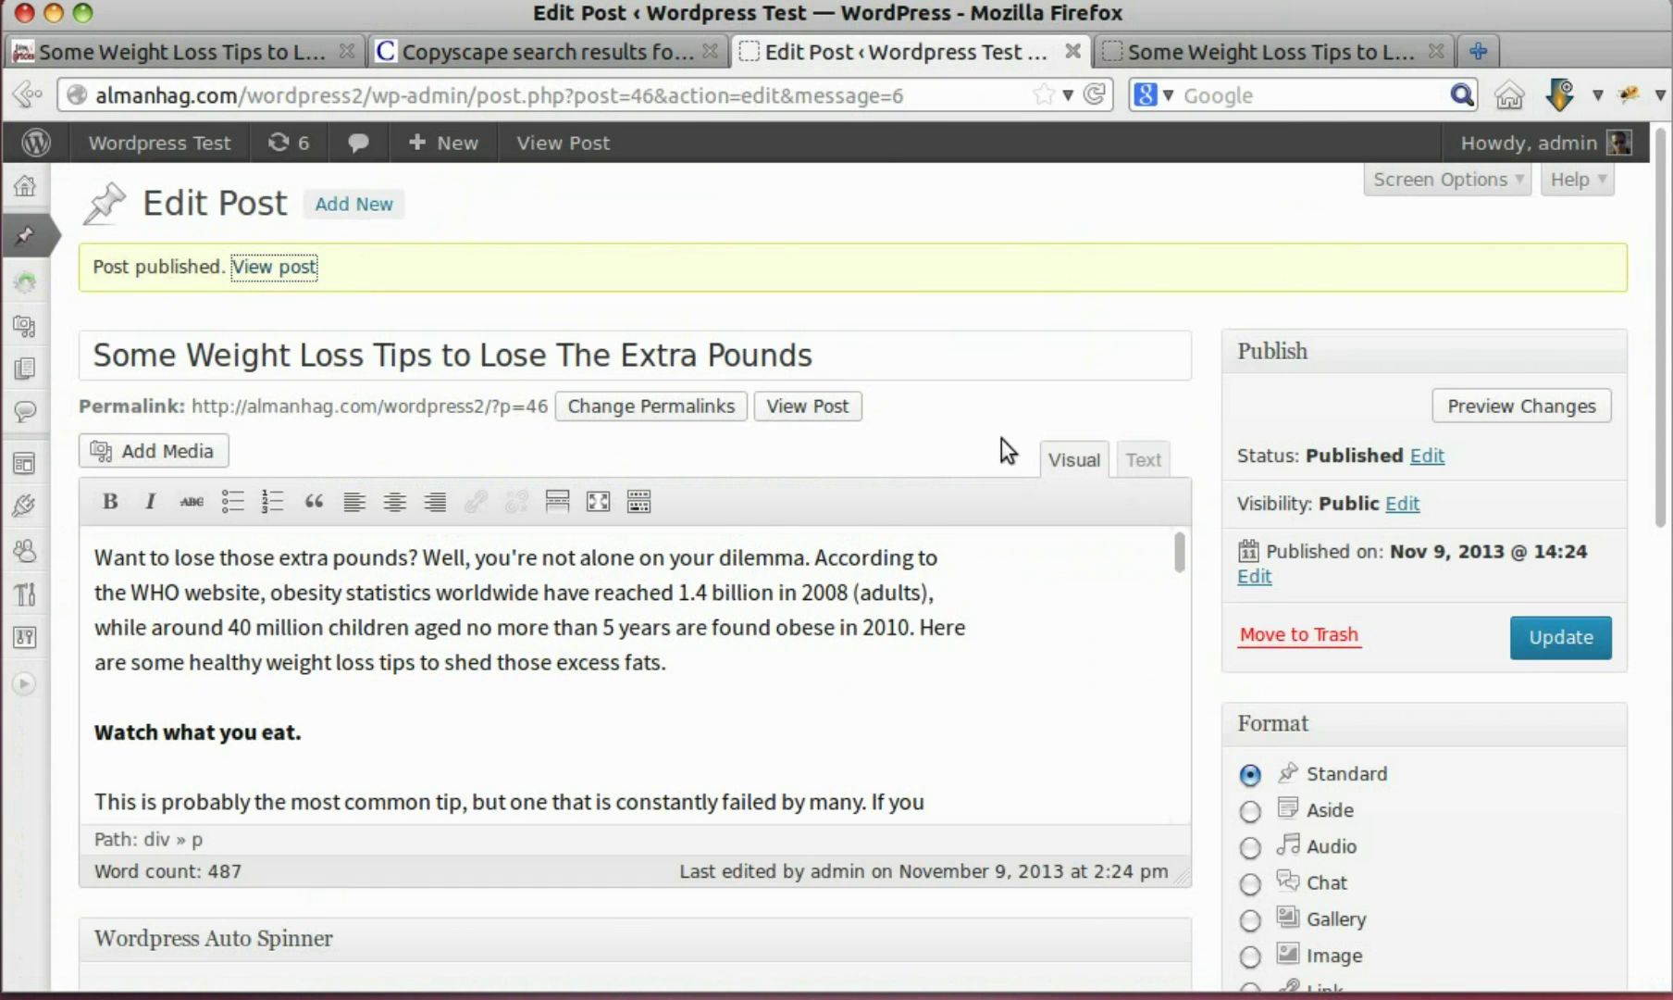
pyautogui.scroll(-3, 1002, 451)
pyautogui.scroll(1, 1002, 451)
pyautogui.scroll(-1, 1002, 451)
pyautogui.click(195, 776)
# Step: Review the rewritten article titled 'Some Weight Loss Tricks to Lose The Further Kilos'
pyautogui.scroll(-2, 611, 777)
pyautogui.scroll(-2, 612, 771)
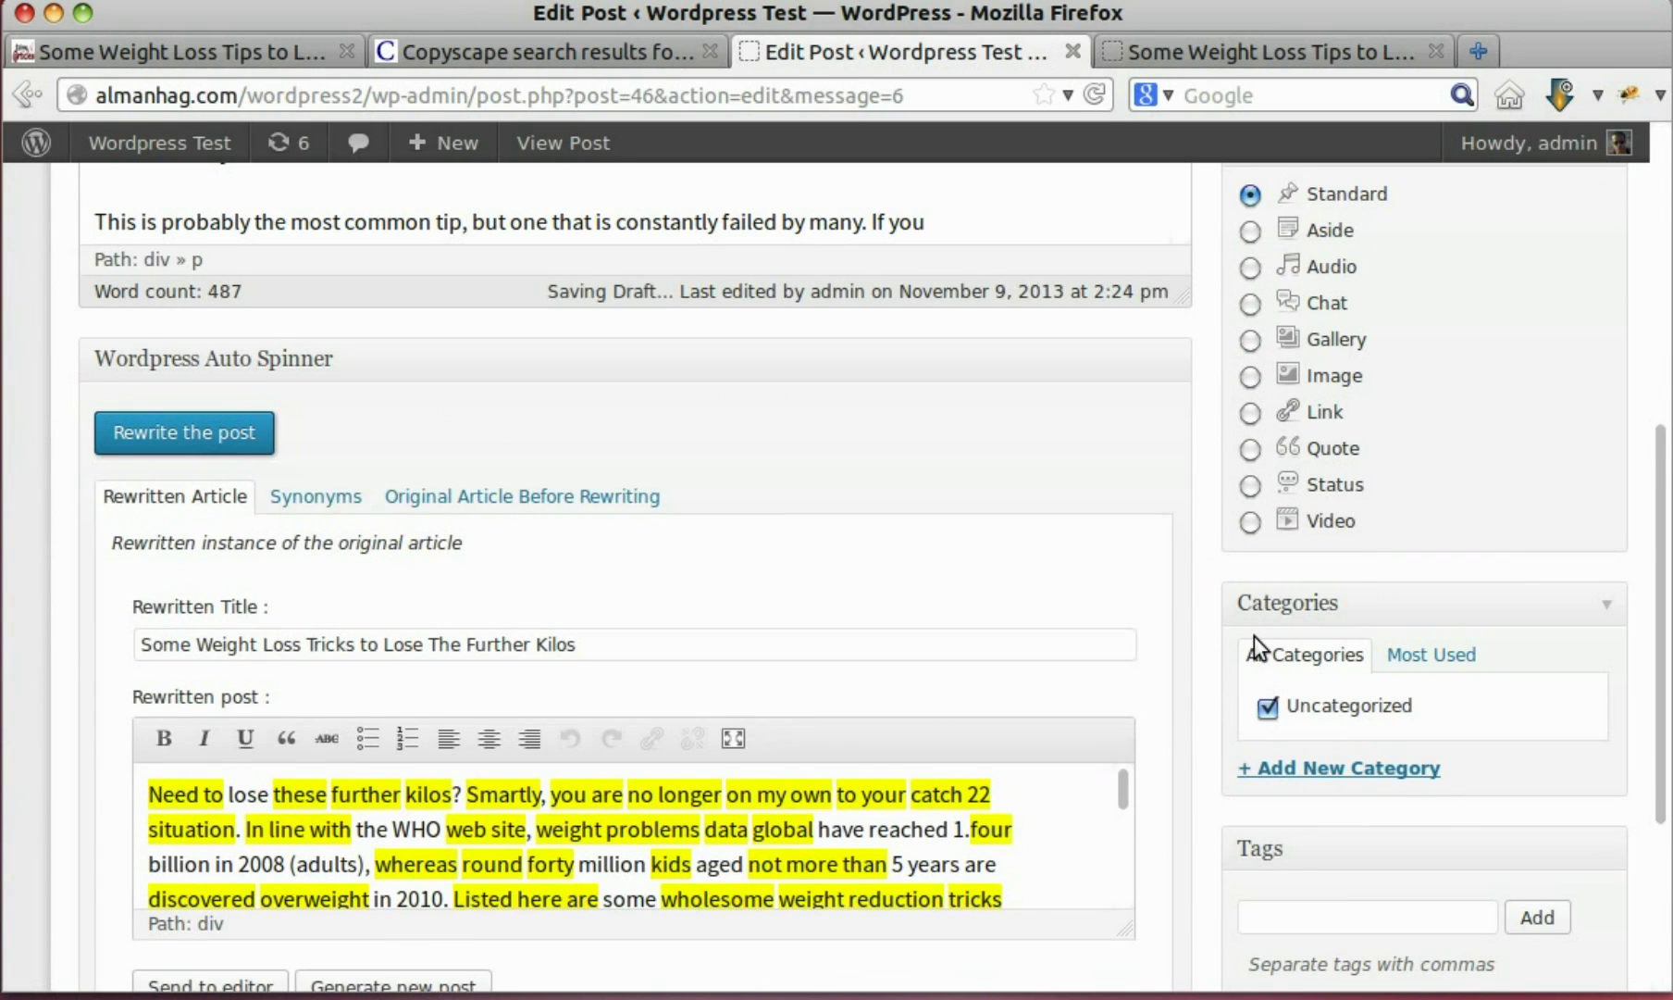
pyautogui.scroll(-1, 1254, 635)
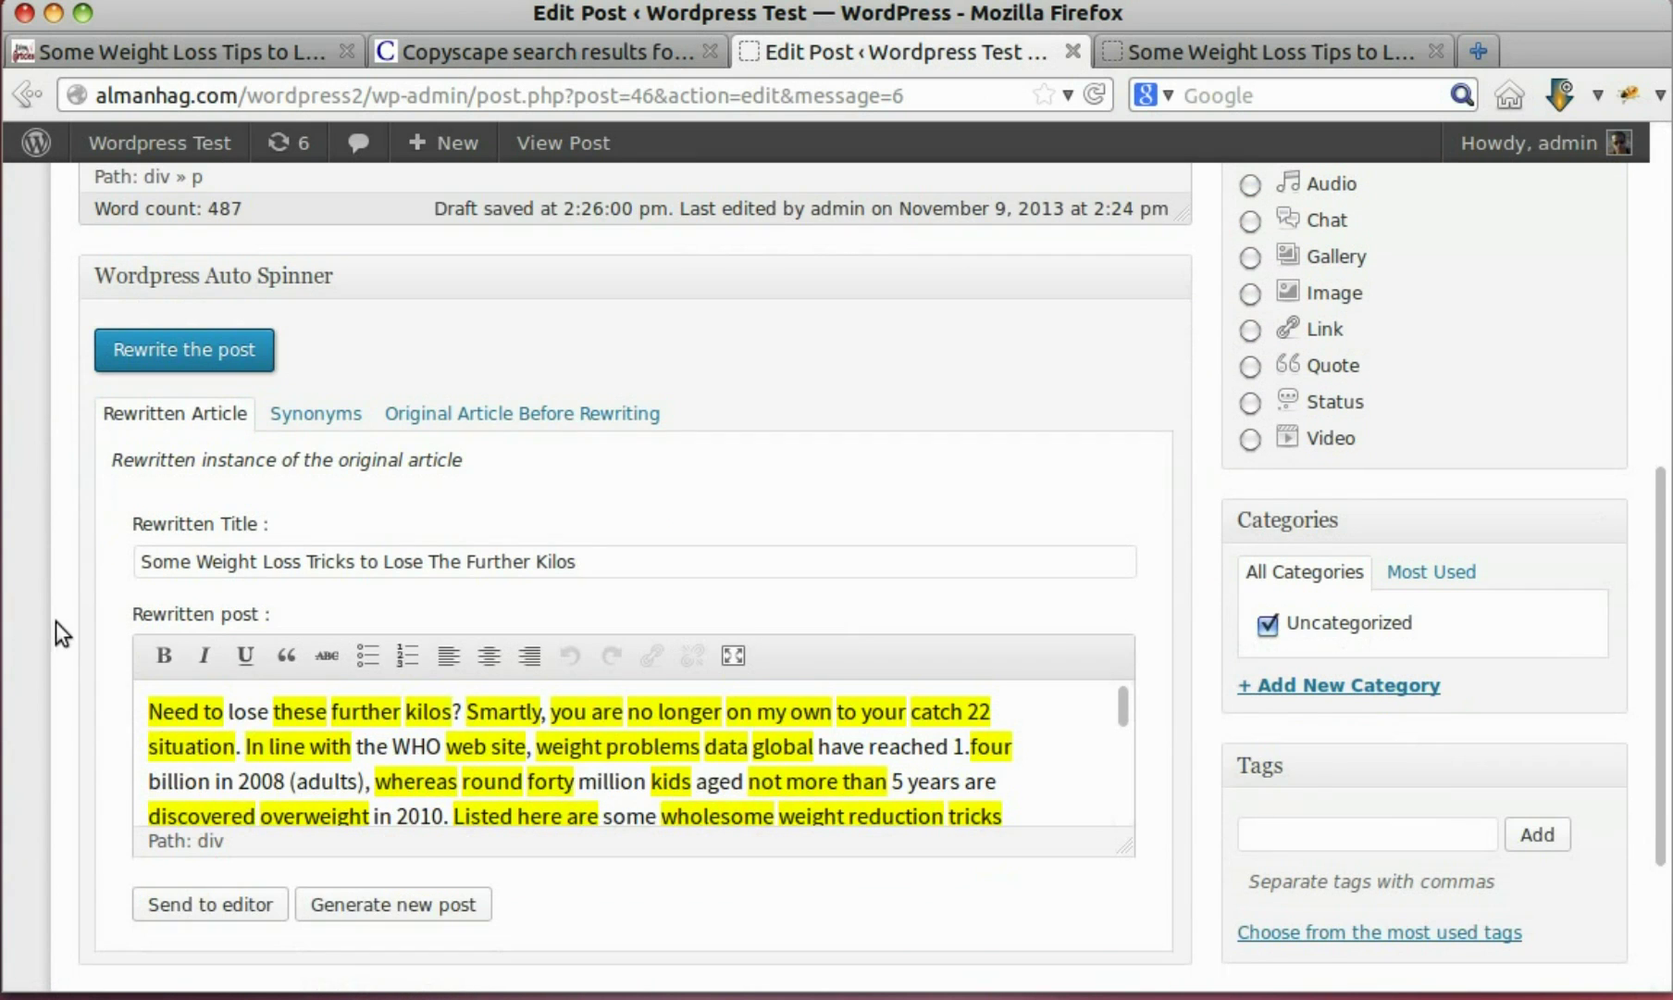
pyautogui.scroll(-1, 55, 621)
pyautogui.tripleClick(139, 377)
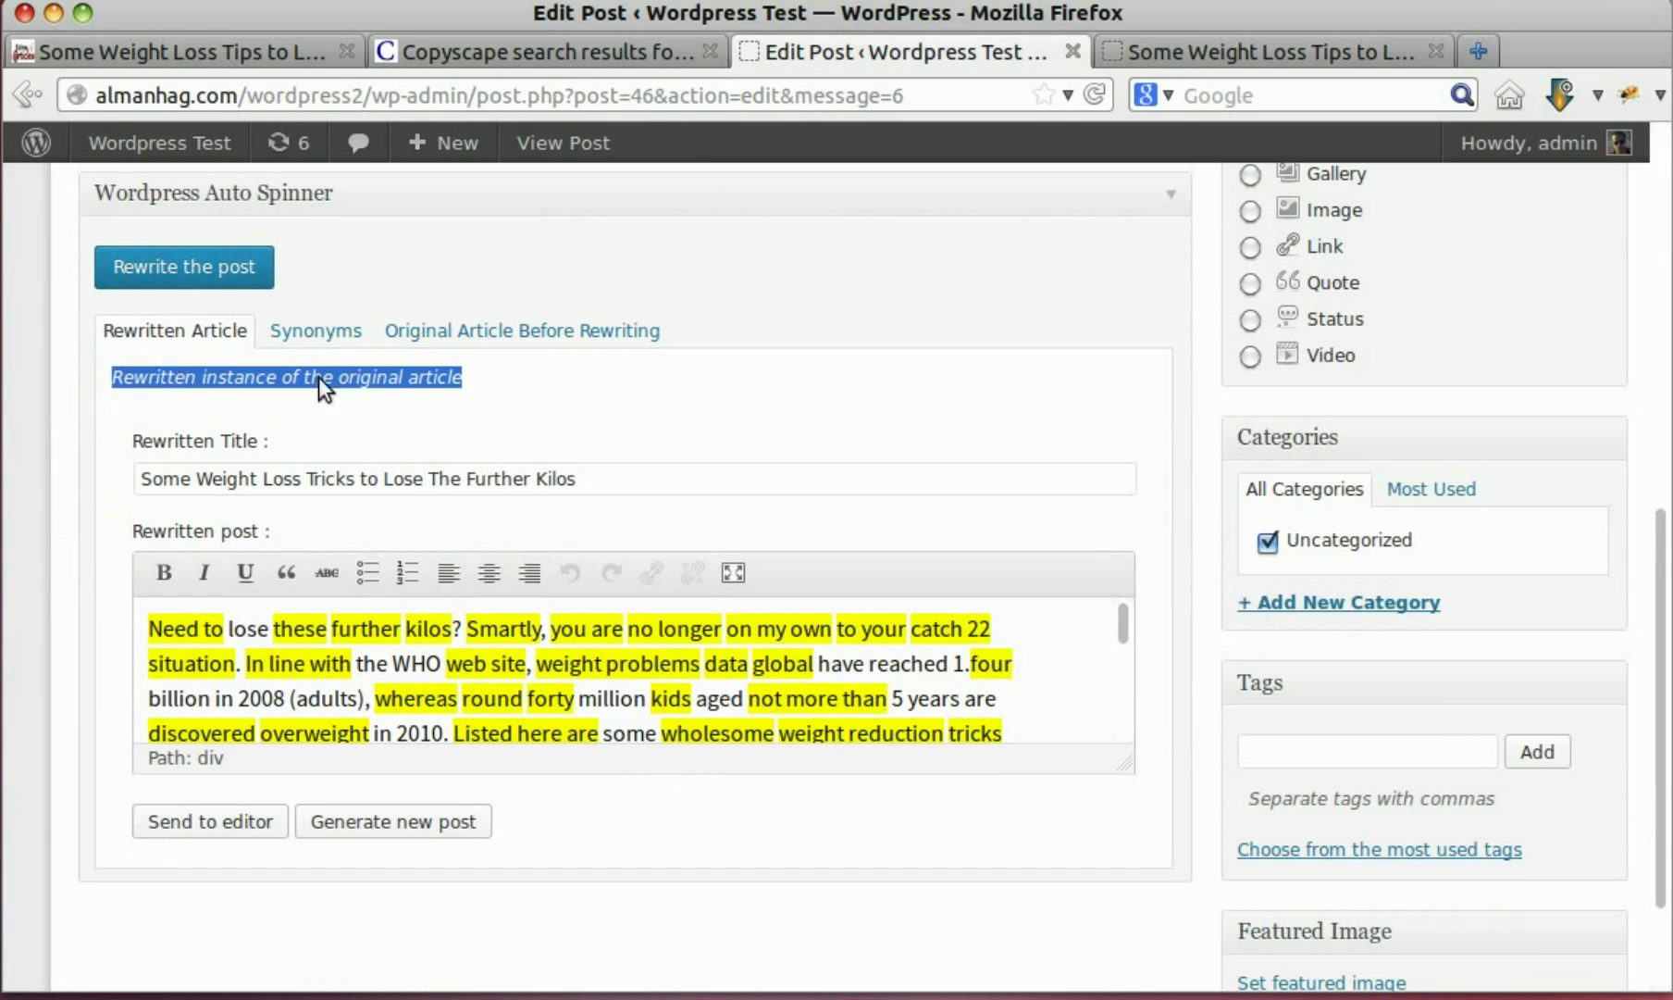
pyautogui.click(386, 390)
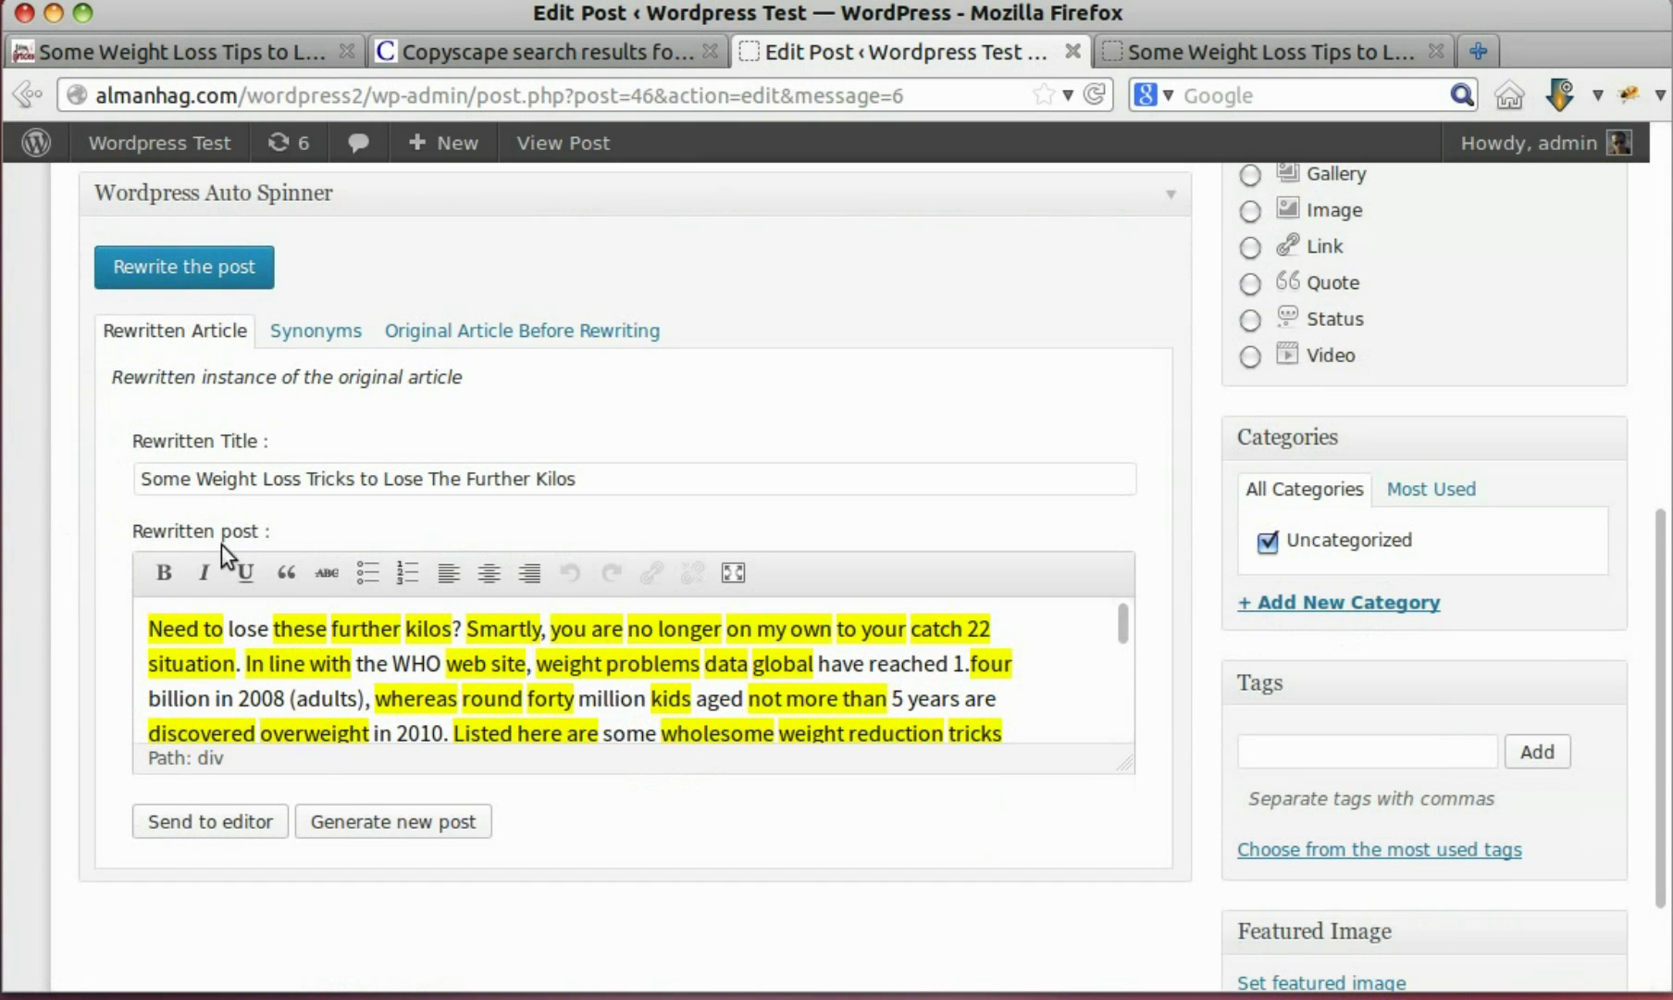
pyautogui.scroll(8, 567, 399)
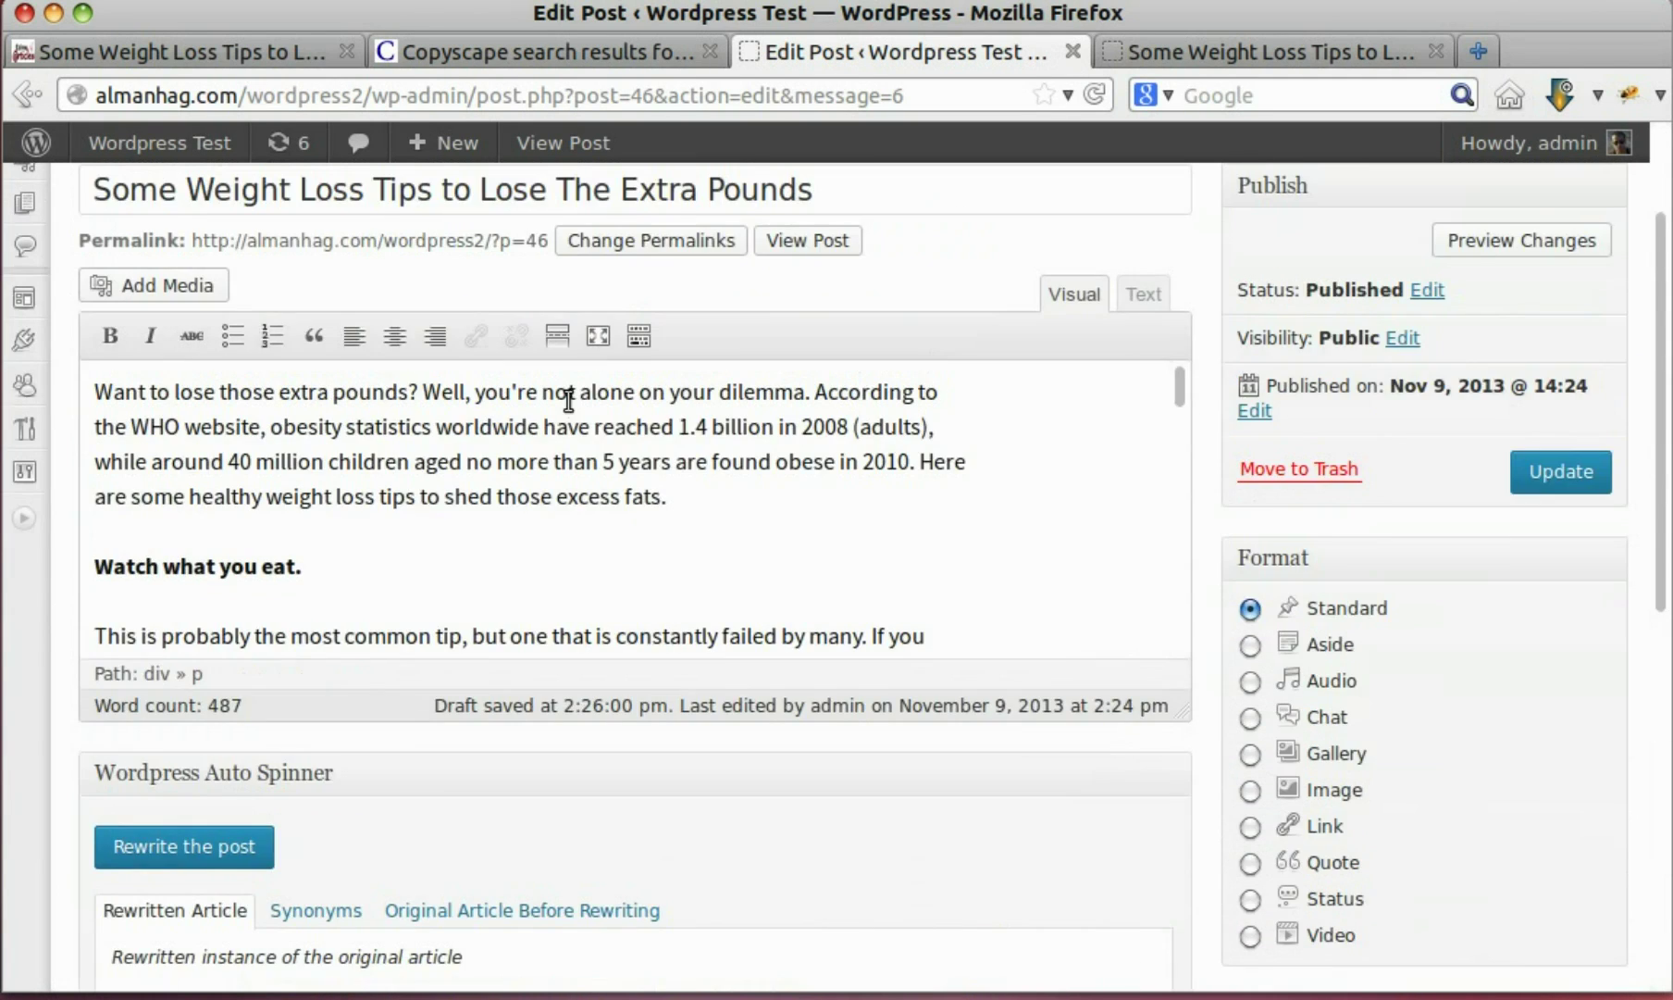
pyautogui.scroll(-1, 259, 449)
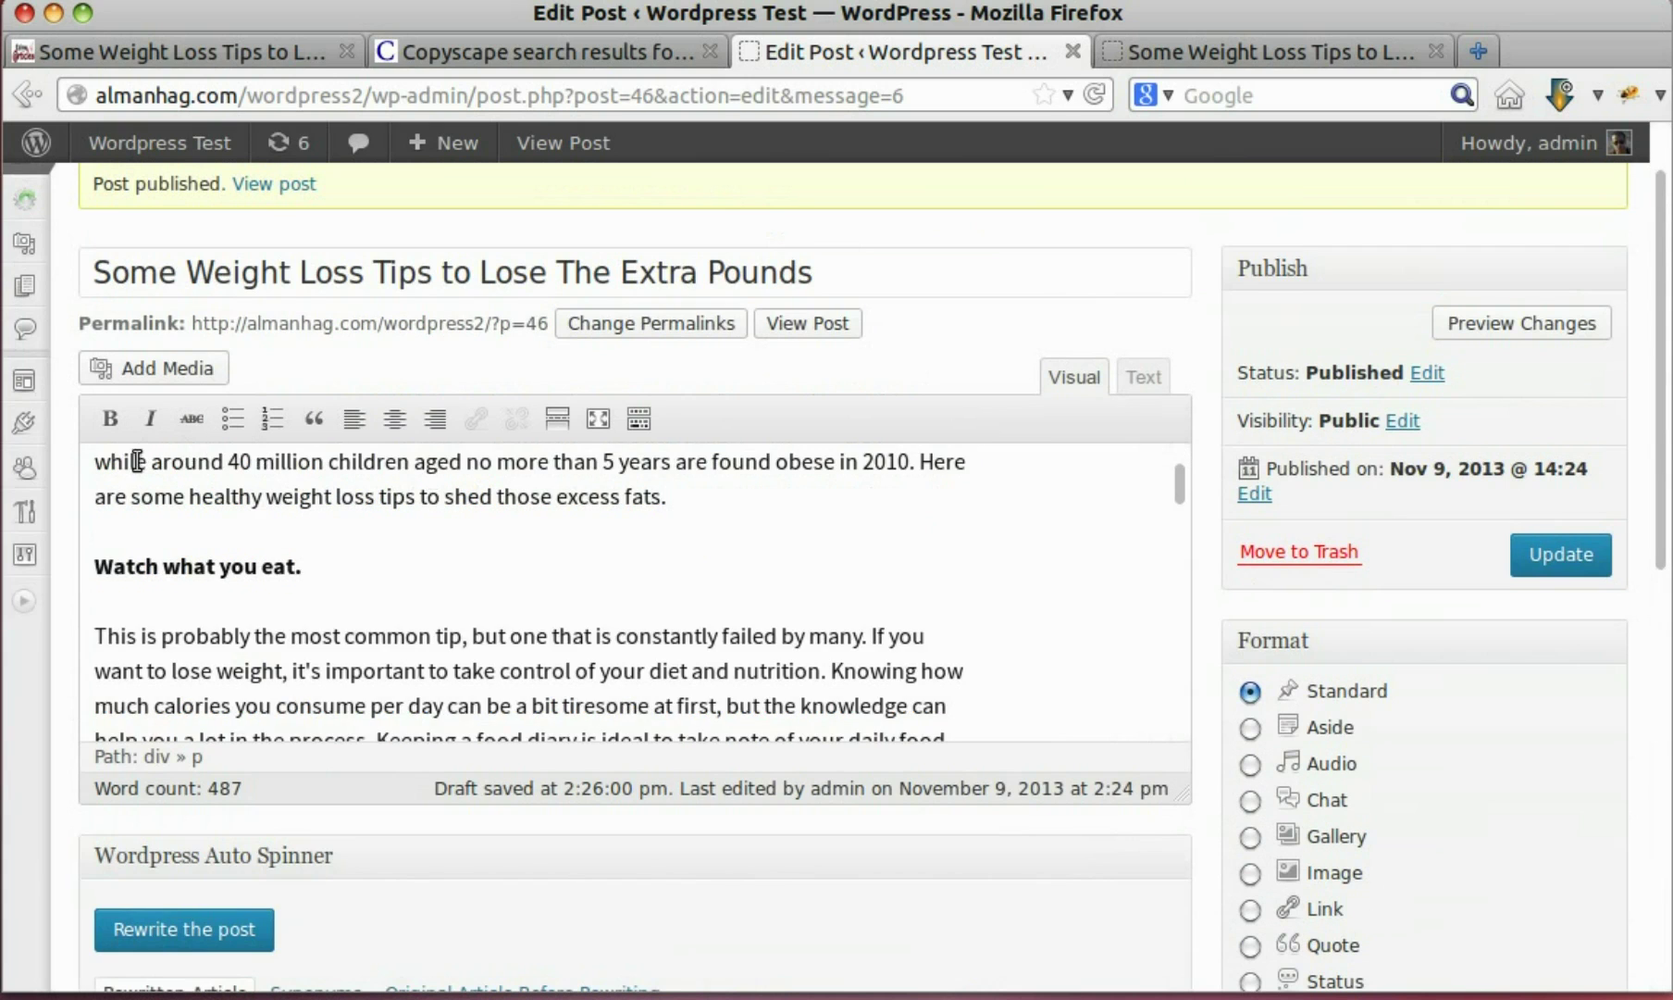
pyautogui.scroll(1, 380, 593)
pyautogui.moveTo(98, 473); pyautogui.dragTo(409, 474)
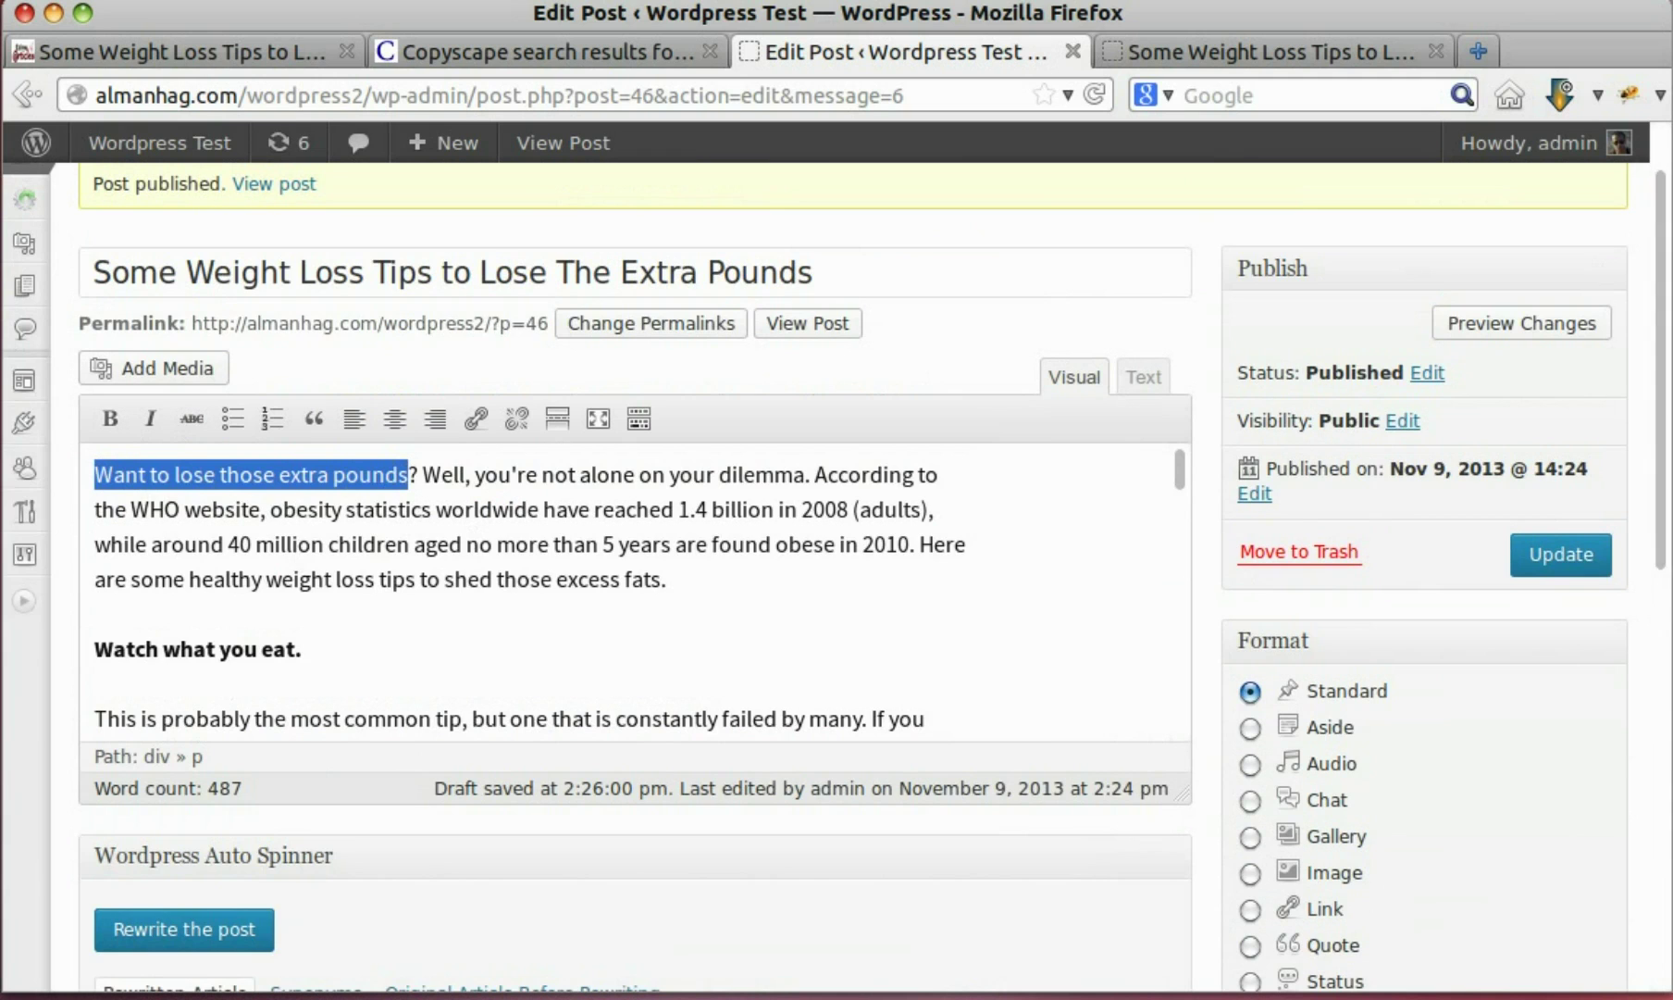
pyautogui.moveTo(1661, 532); pyautogui.dragTo(1637, 783)
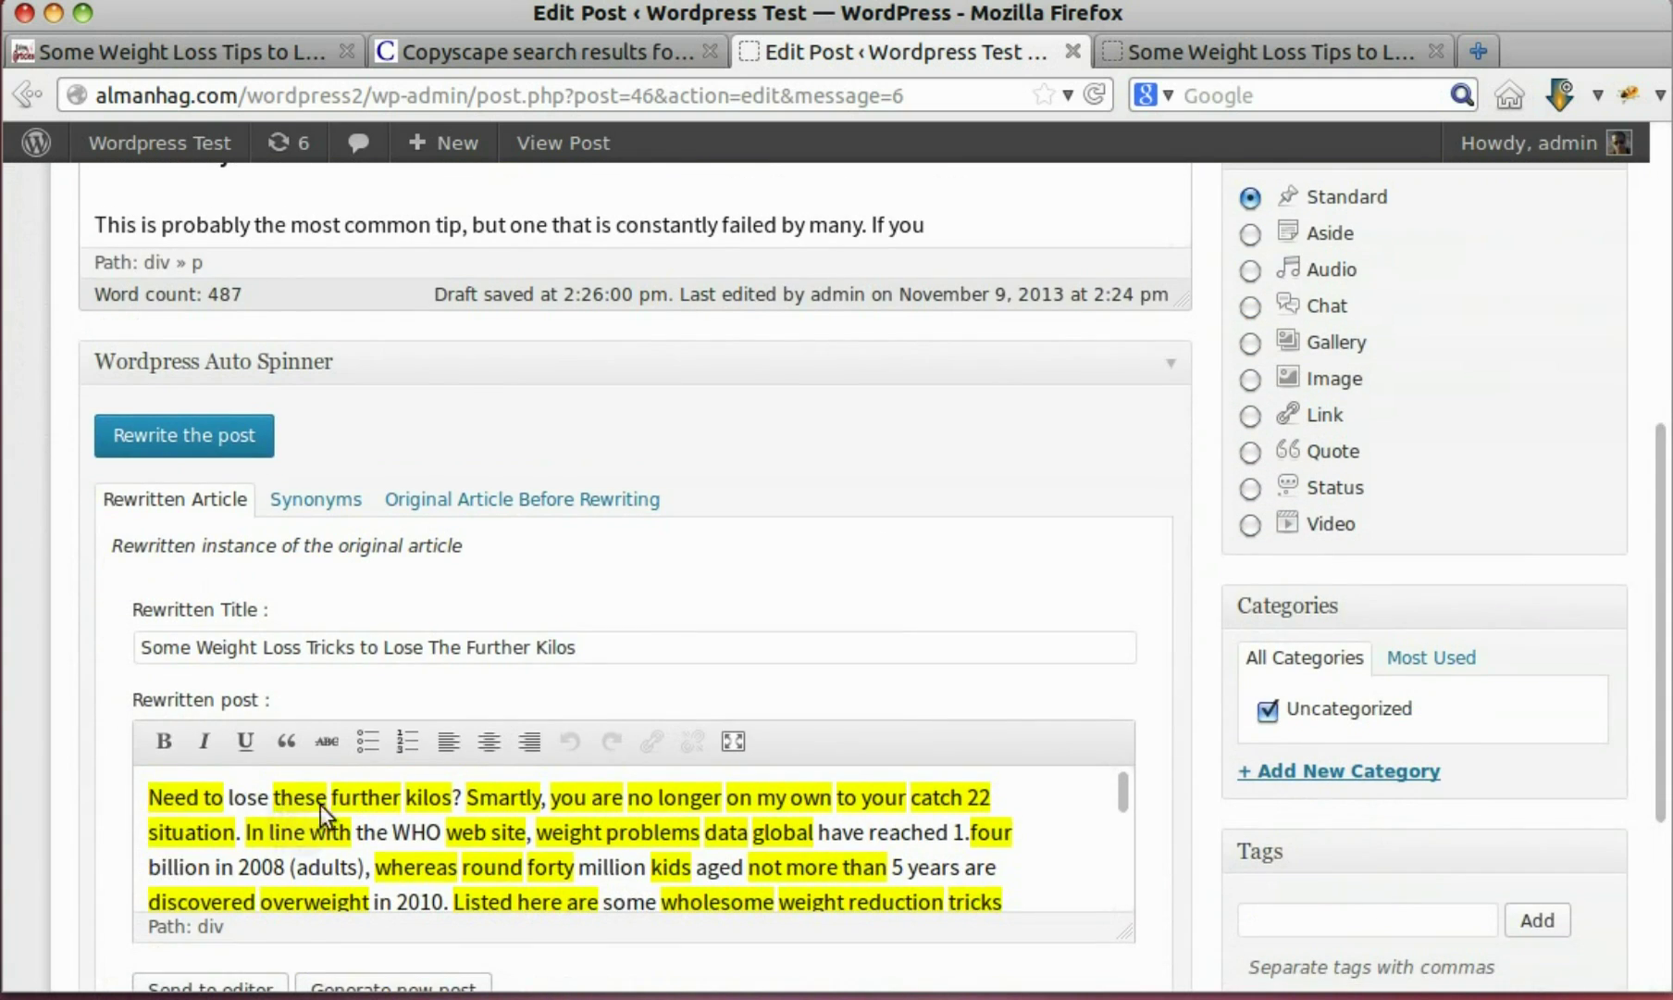
# Step: Swap 'Need to' for 'Wish to' and 'Smartly' for 'Neatly' in the rewritten article
pyautogui.moveTo(194, 803)
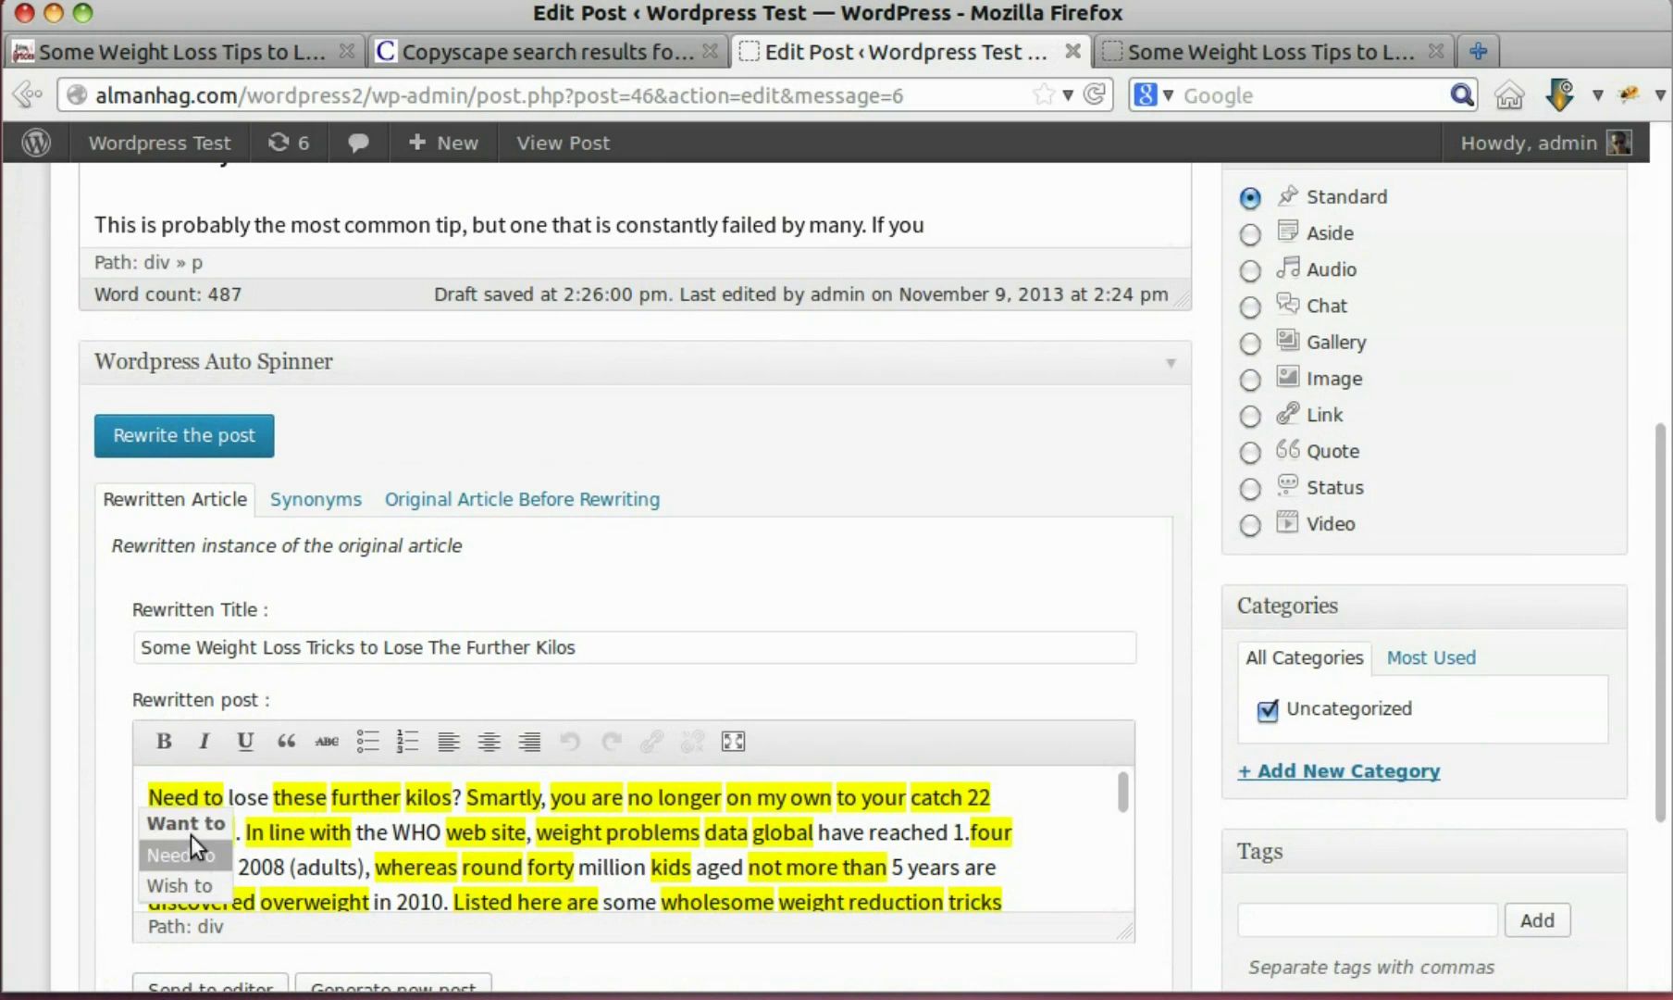
pyautogui.click(185, 886)
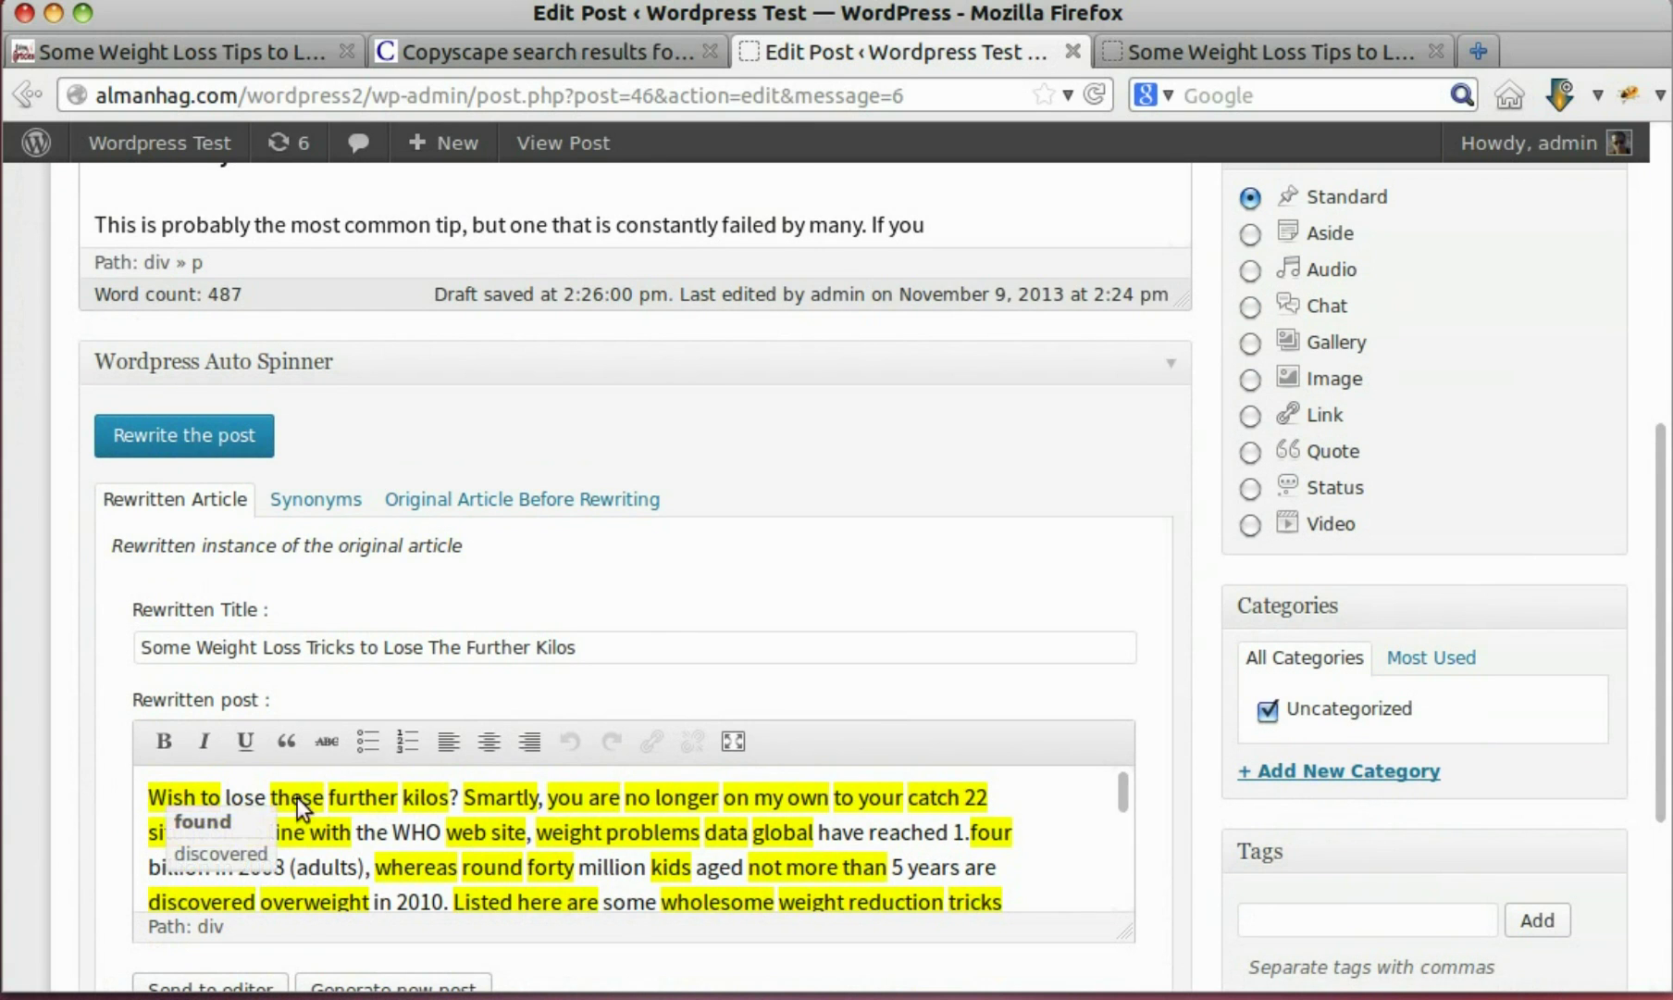
pyautogui.moveTo(357, 798)
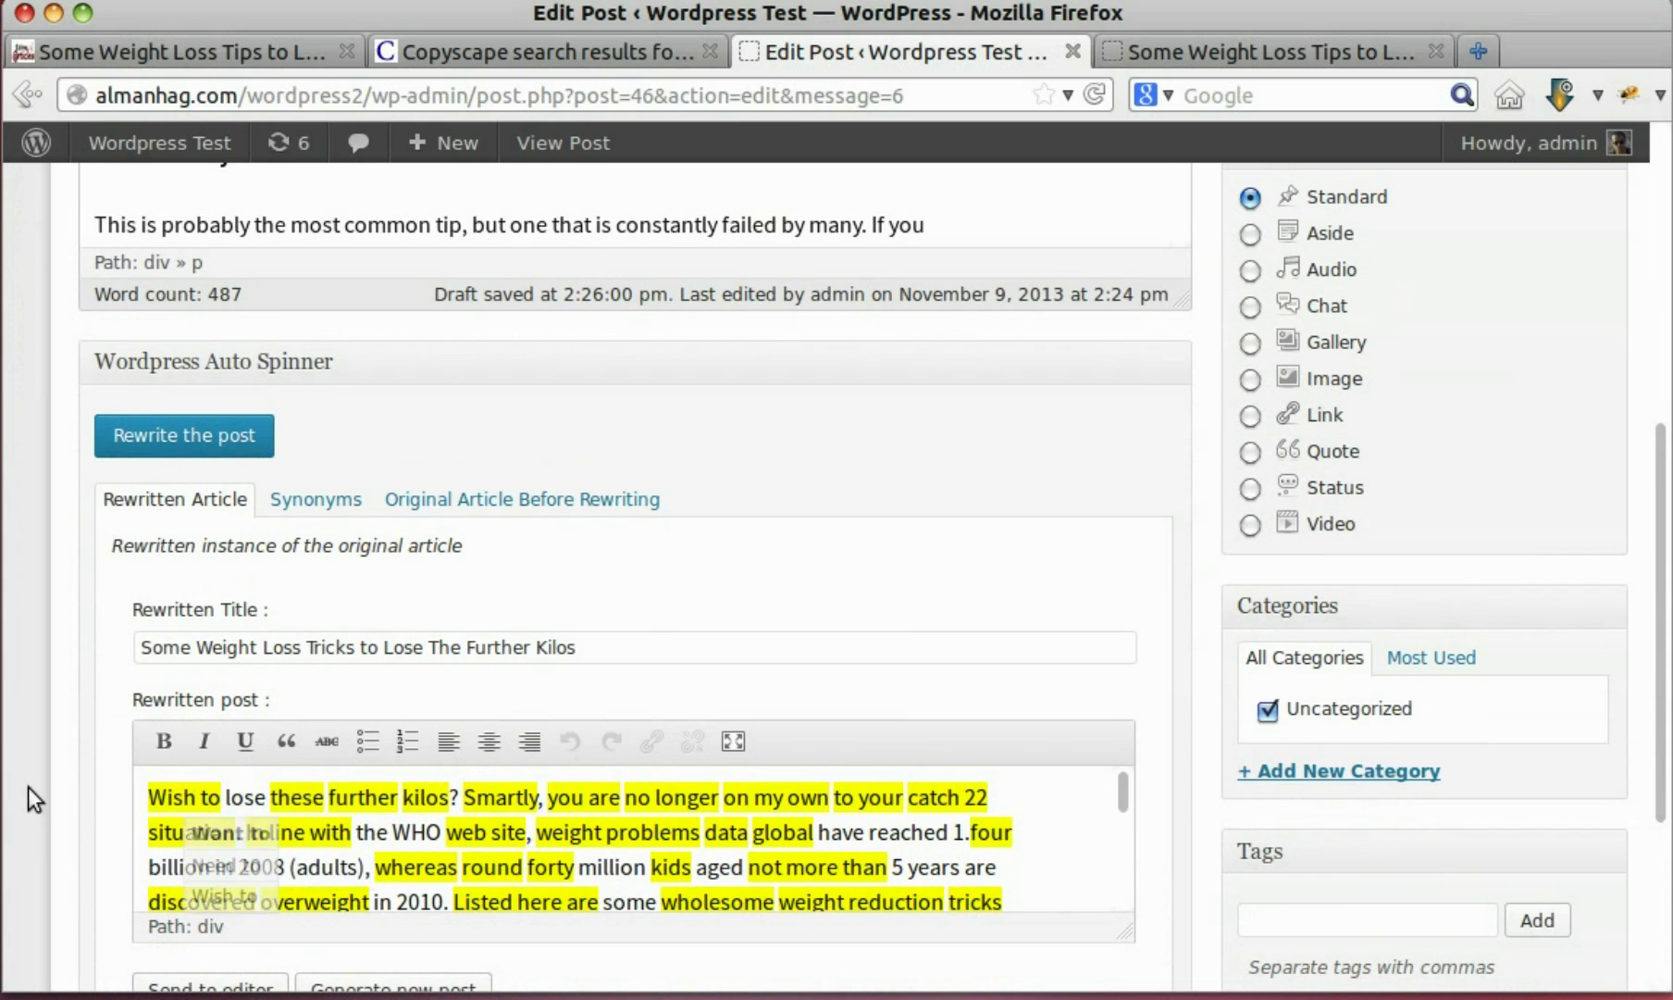
pyautogui.moveTo(497, 793)
pyautogui.click(523, 860)
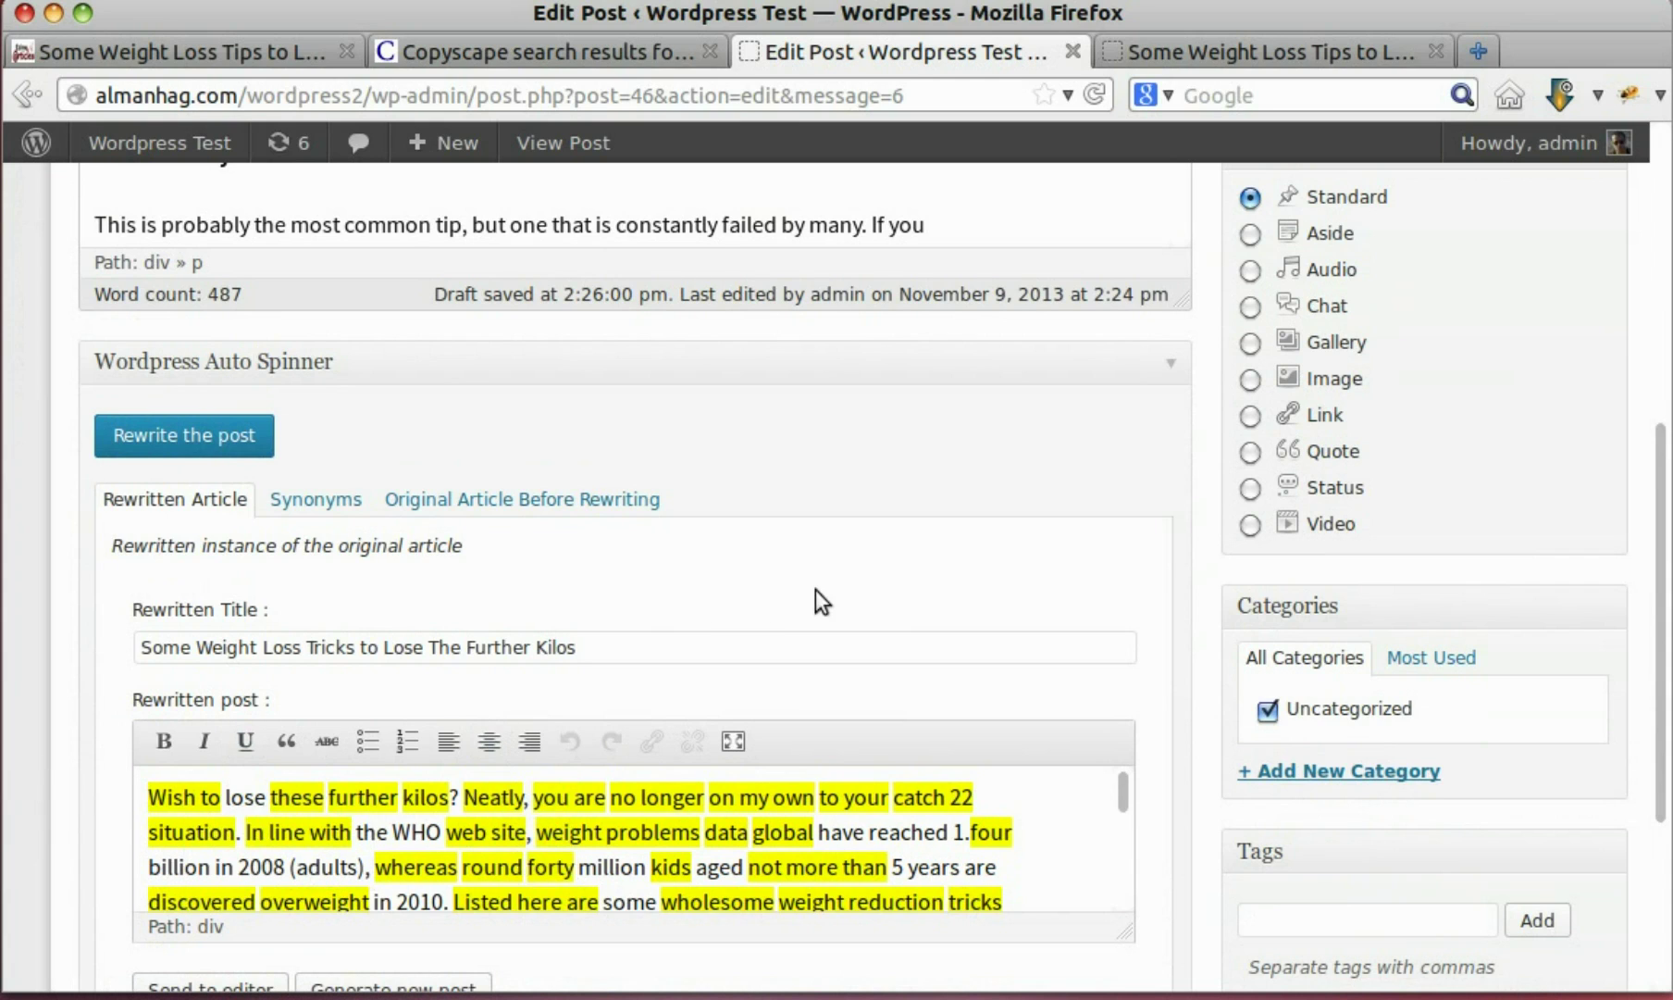
# Step: Send the rewritten article to the main editor and update the published post
pyautogui.scroll(-2, 816, 589)
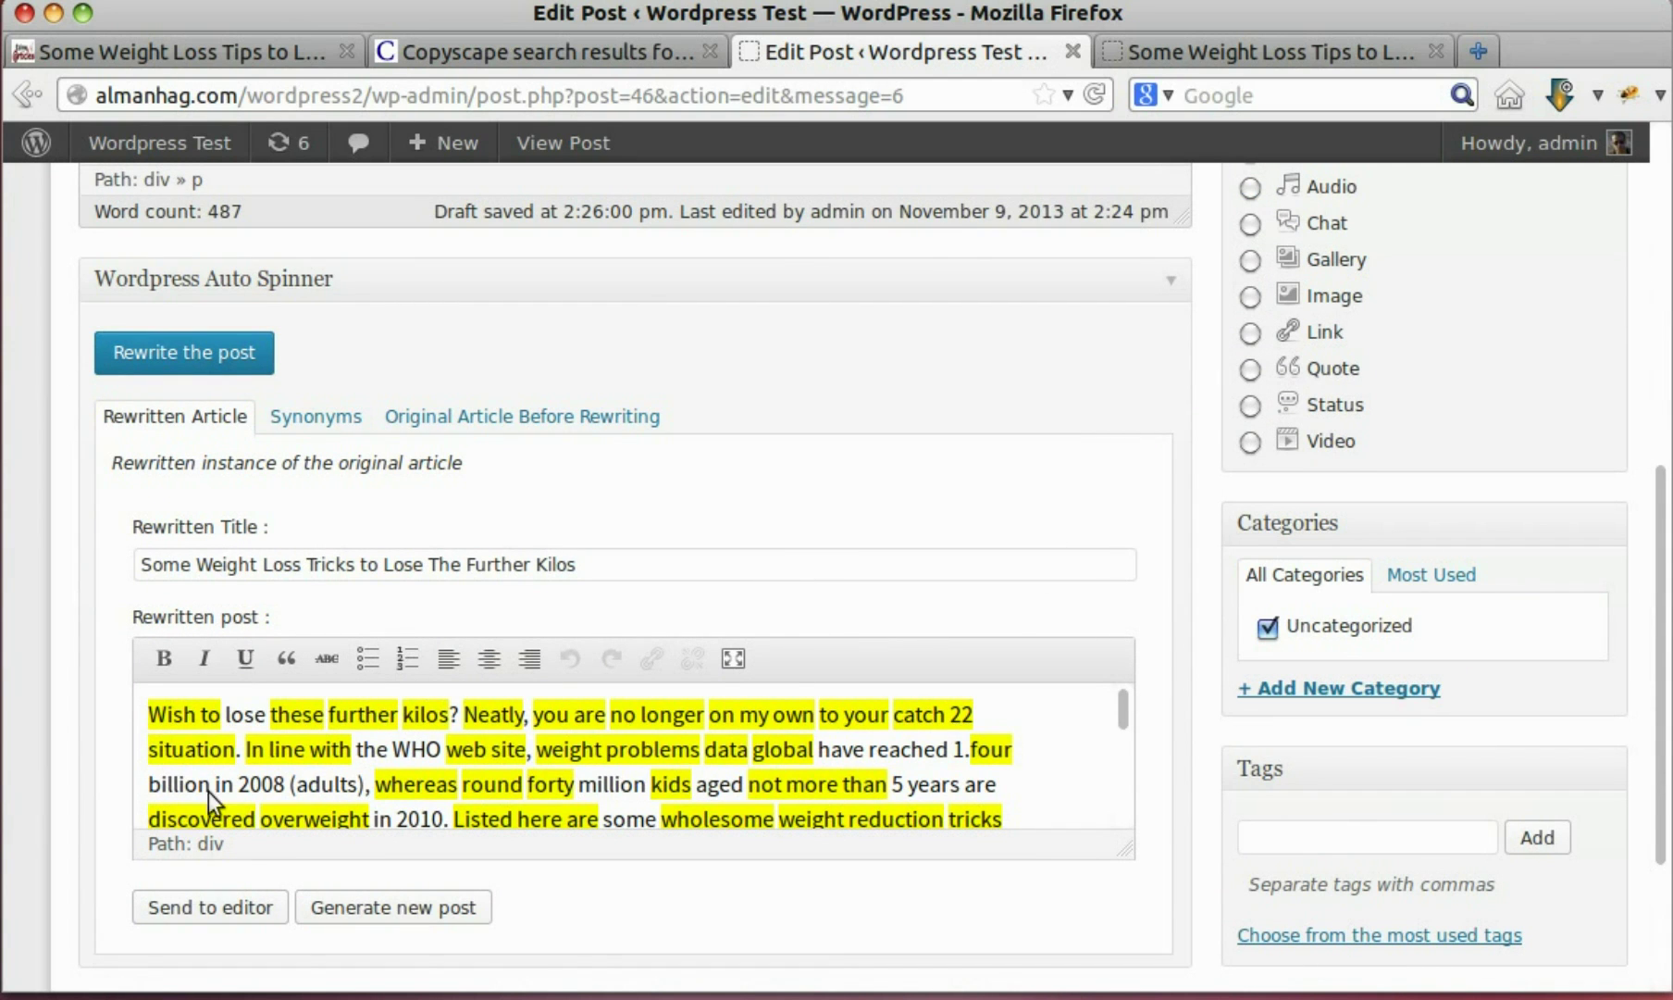
pyautogui.click(195, 908)
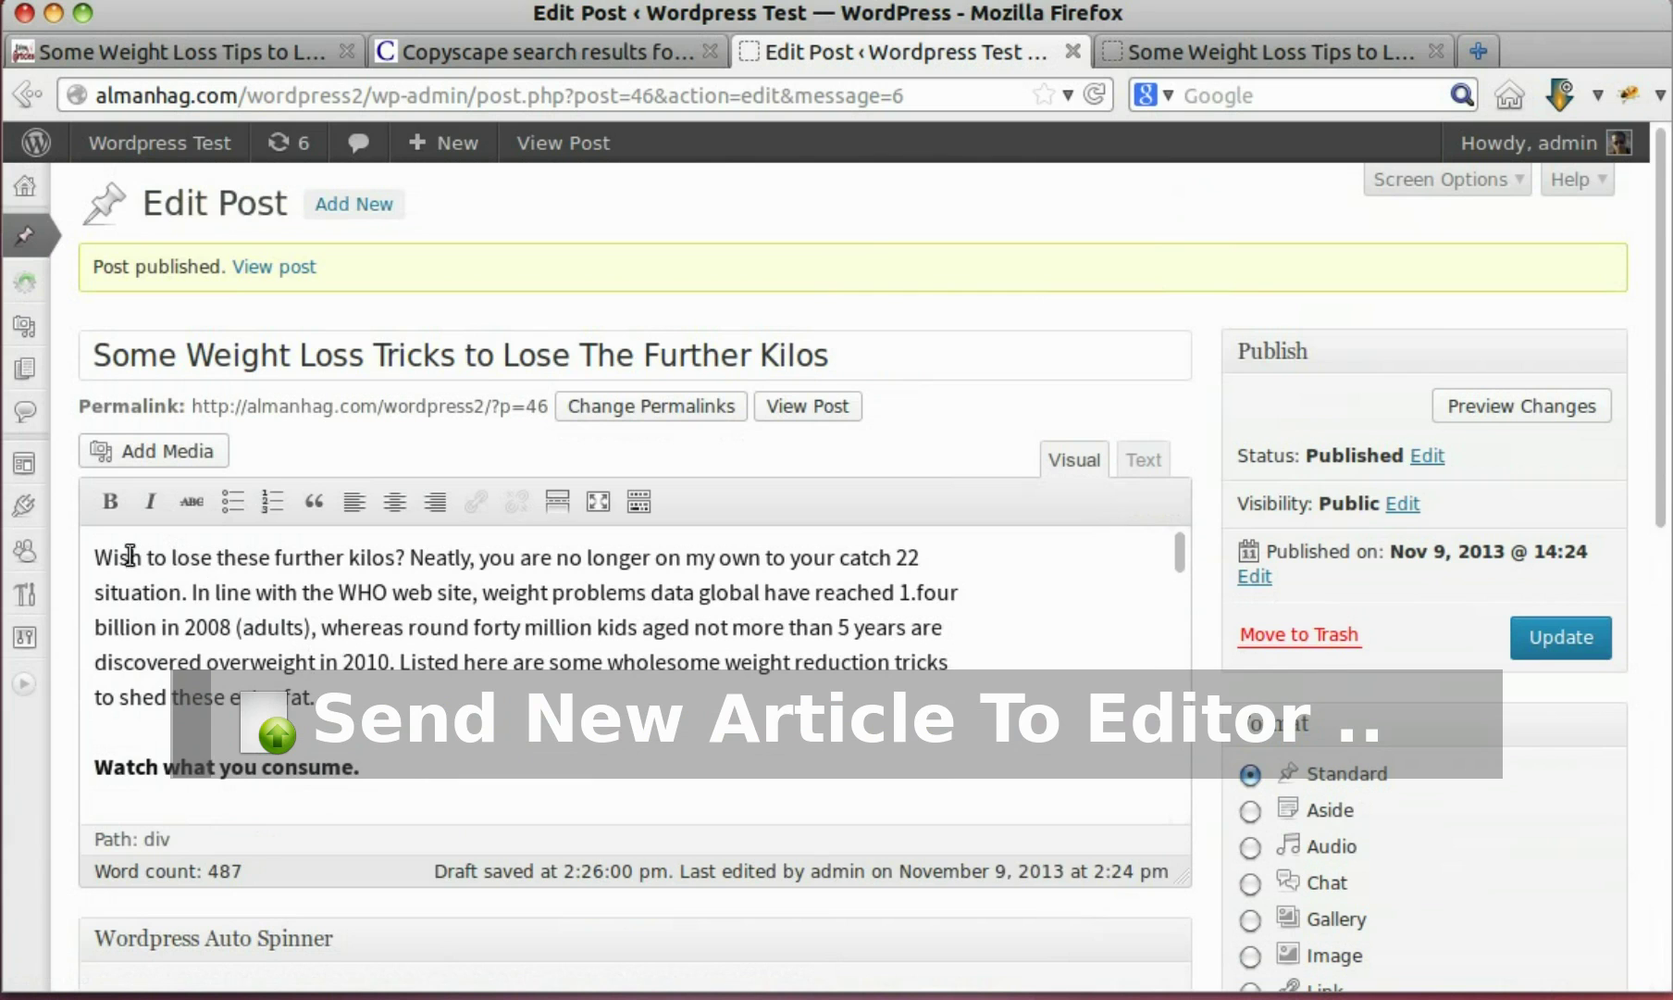
pyautogui.moveTo(109, 557); pyautogui.dragTo(400, 559)
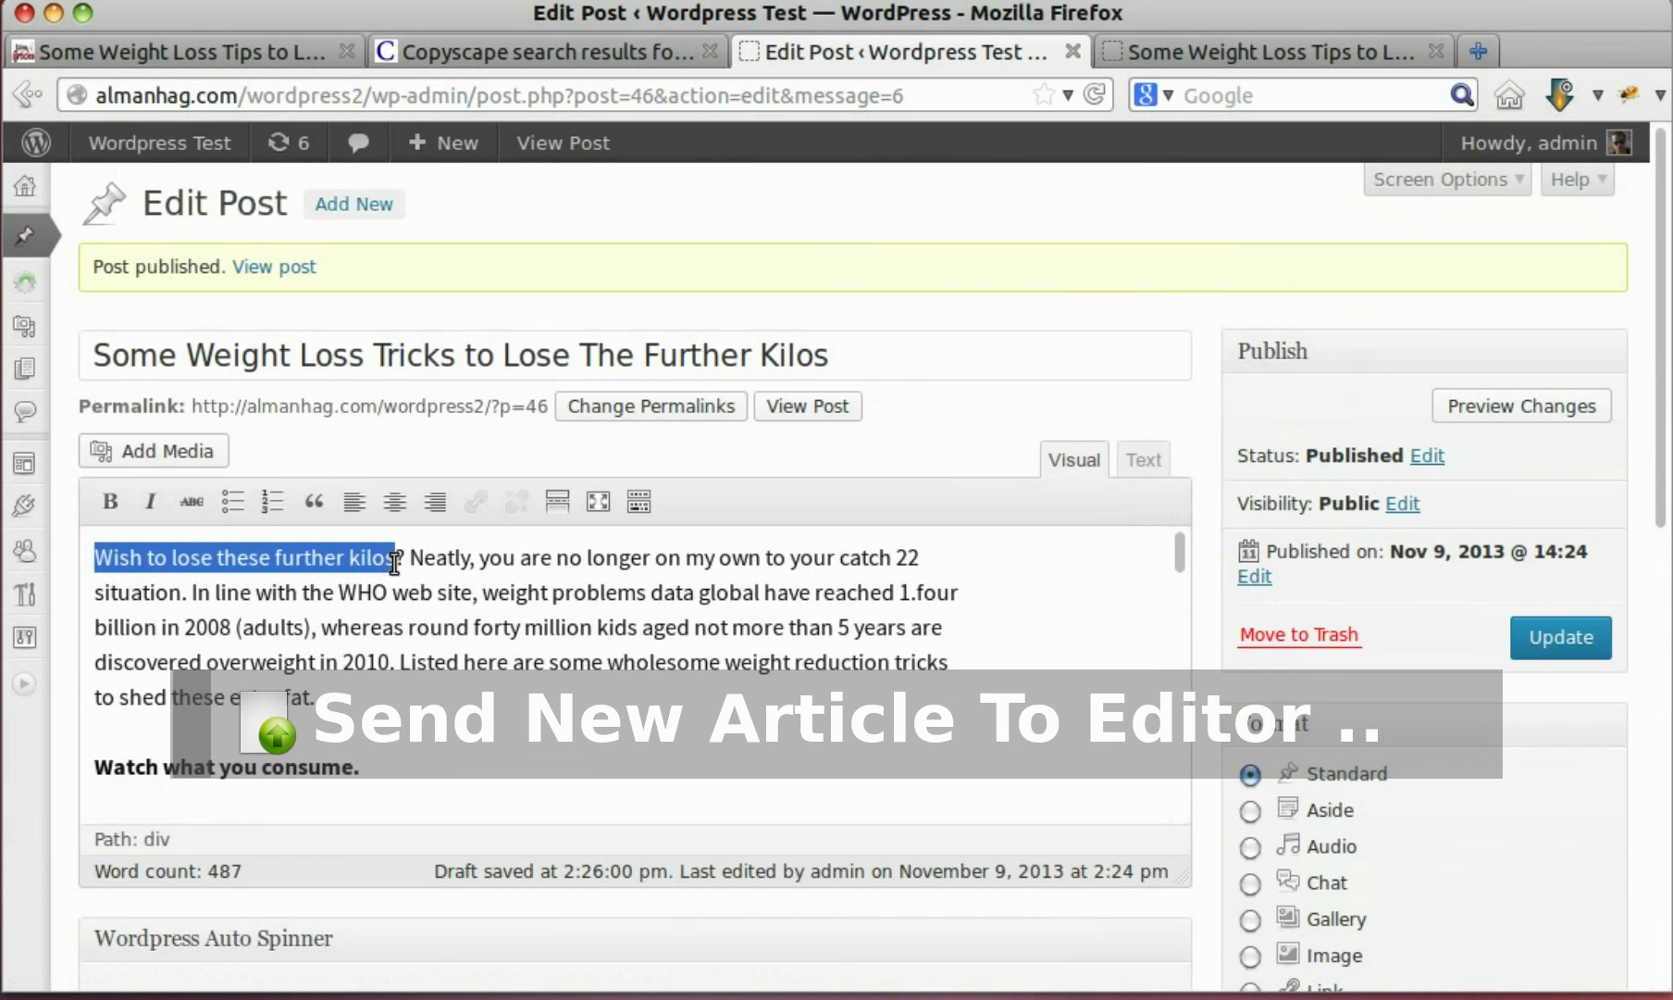
pyautogui.click(476, 629)
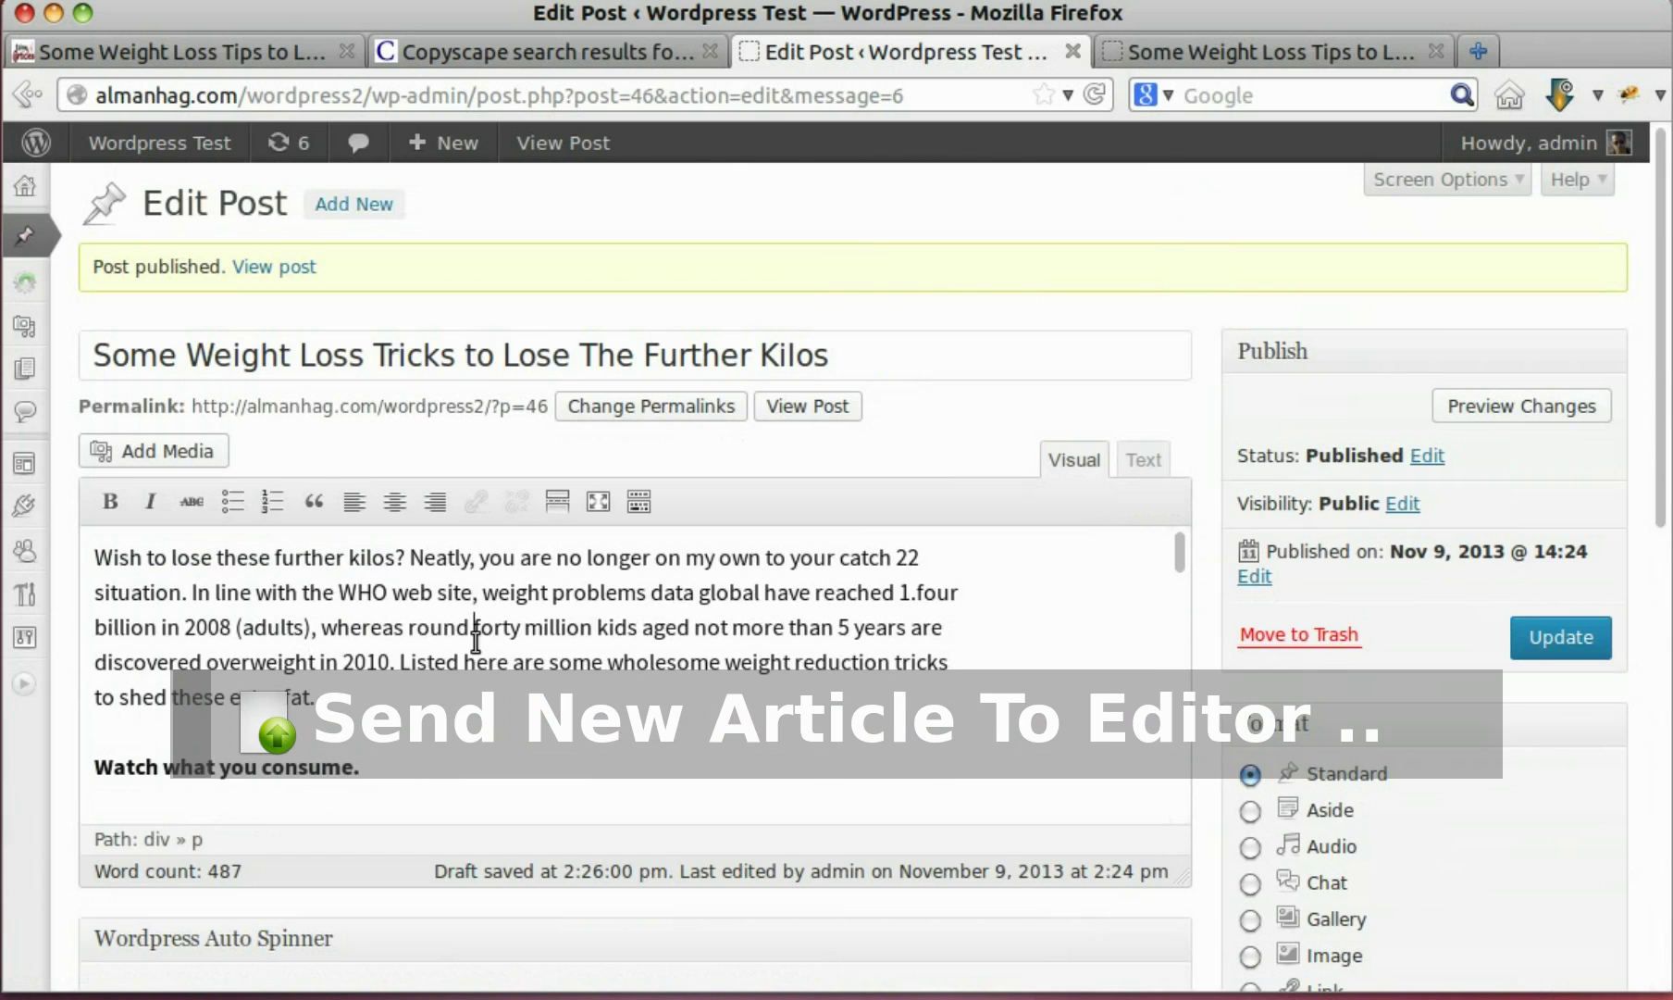
pyautogui.click(1555, 645)
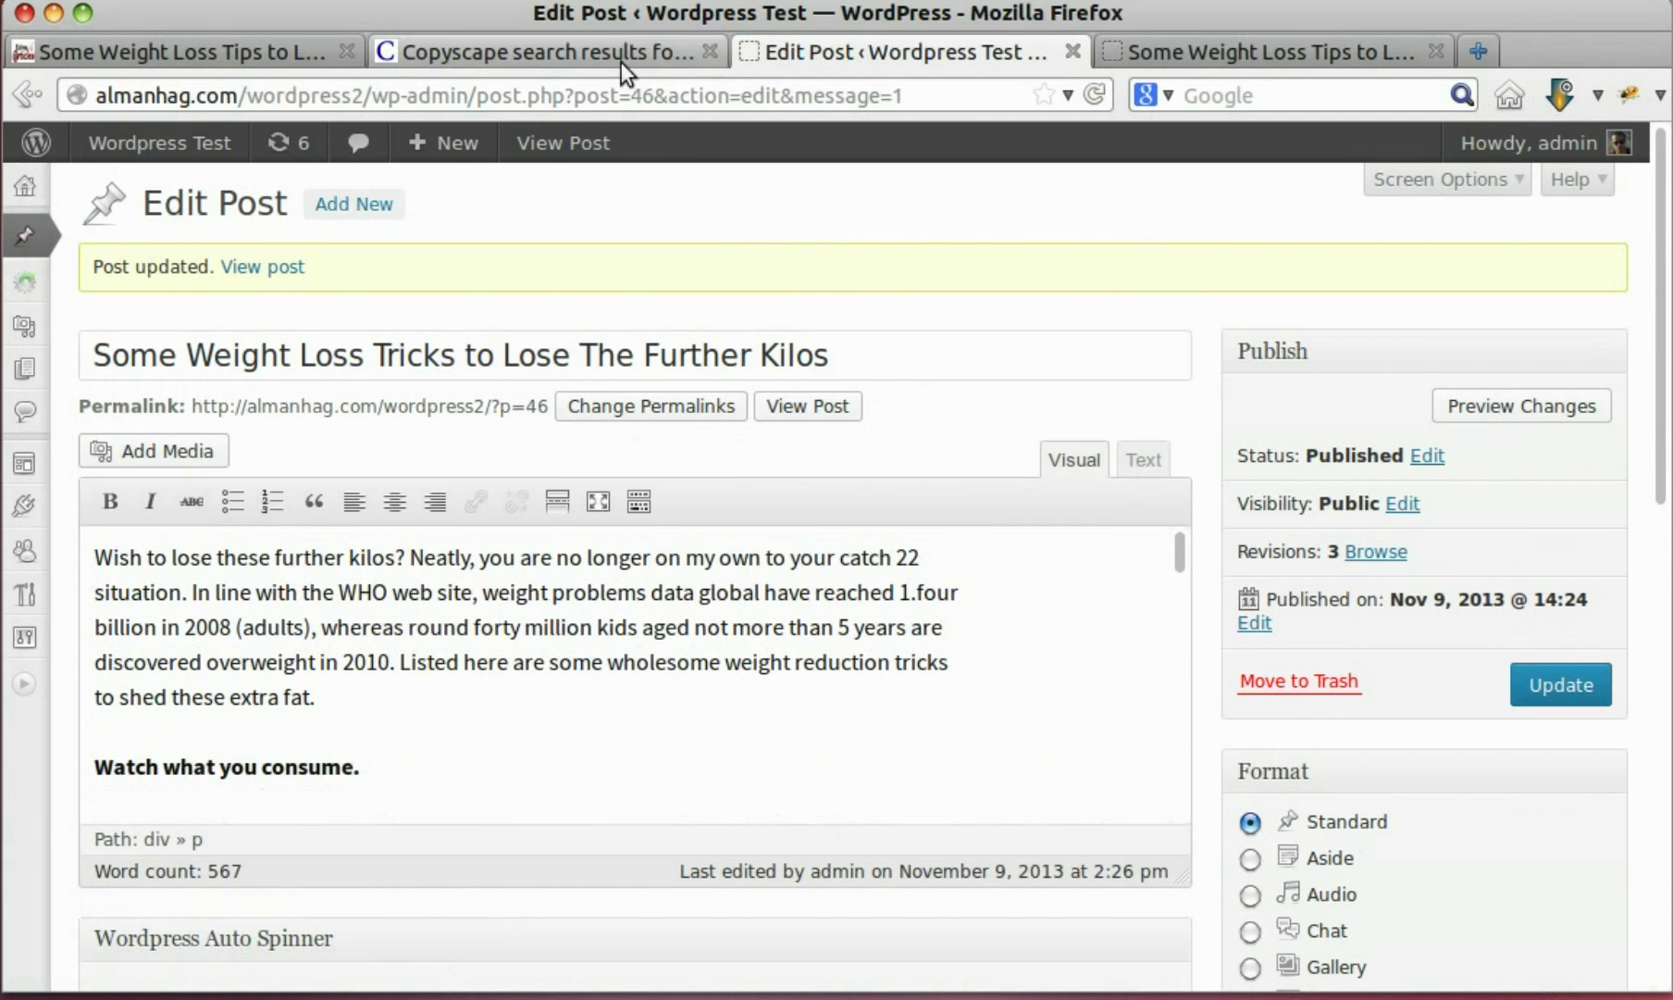
# Step: Reload the live post and check its spun title and reworded body text
pyautogui.hotkey('ctrl', 'Tab')
pyautogui.click(1094, 94)
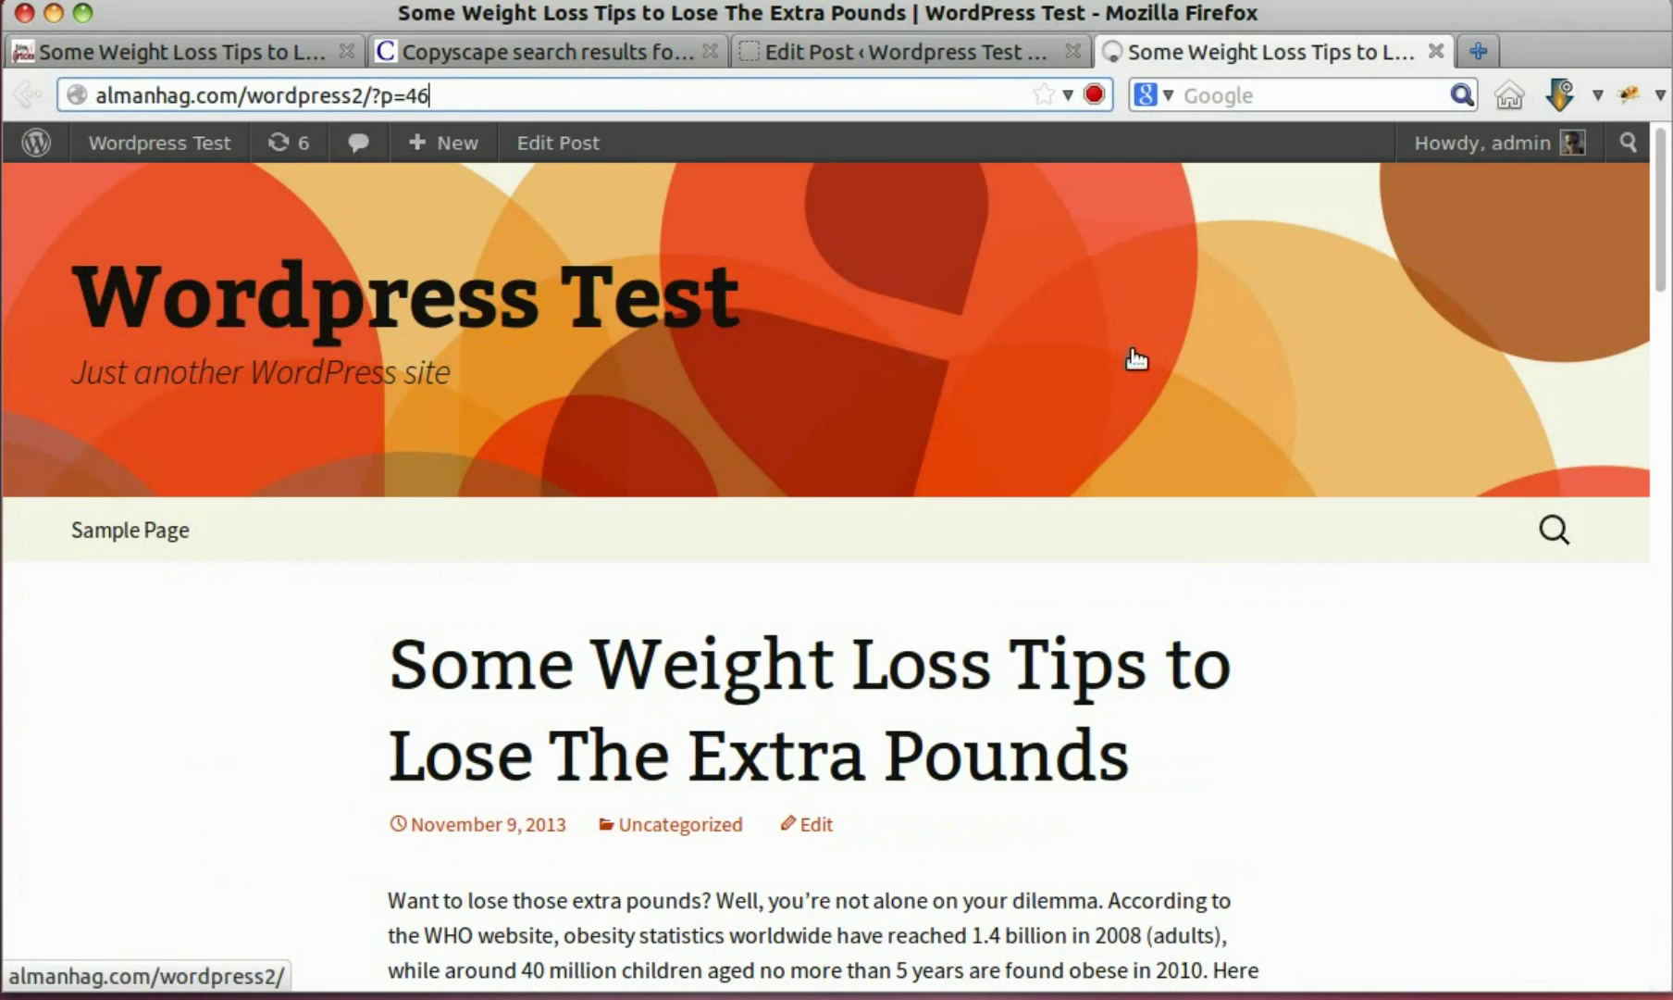
pyautogui.scroll(-3, 468, 483)
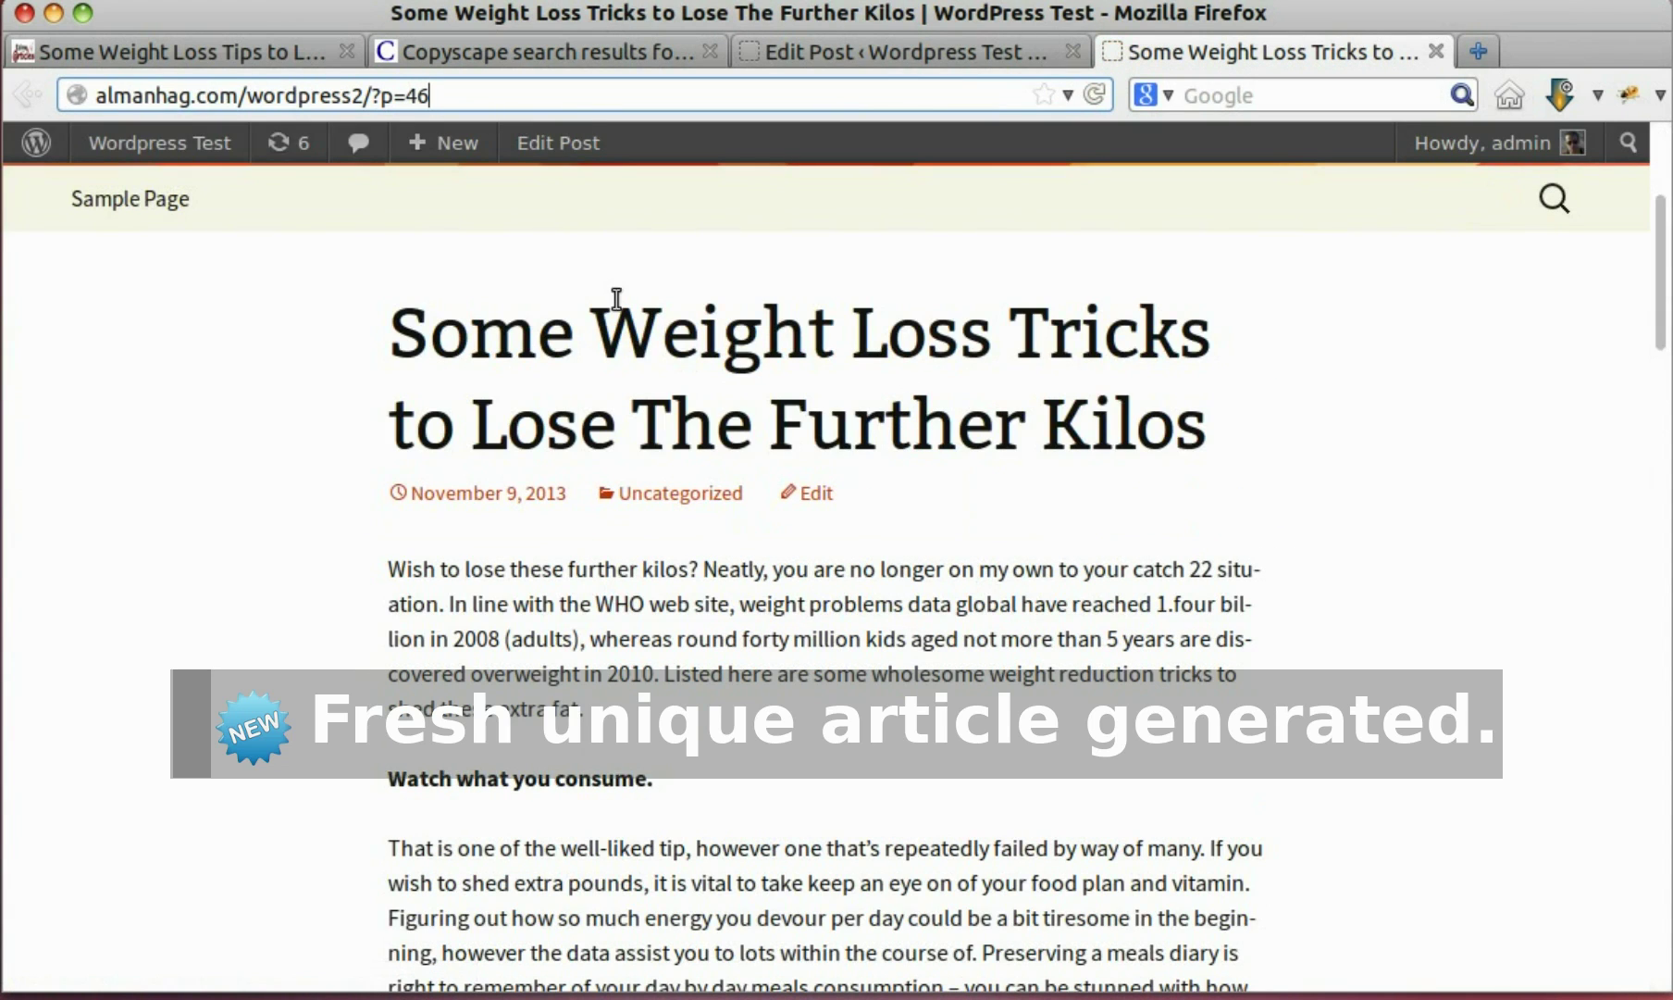
pyautogui.moveTo(460, 316); pyautogui.dragTo(1098, 412)
pyautogui.click(1200, 423)
pyautogui.scroll(-3, 1203, 425)
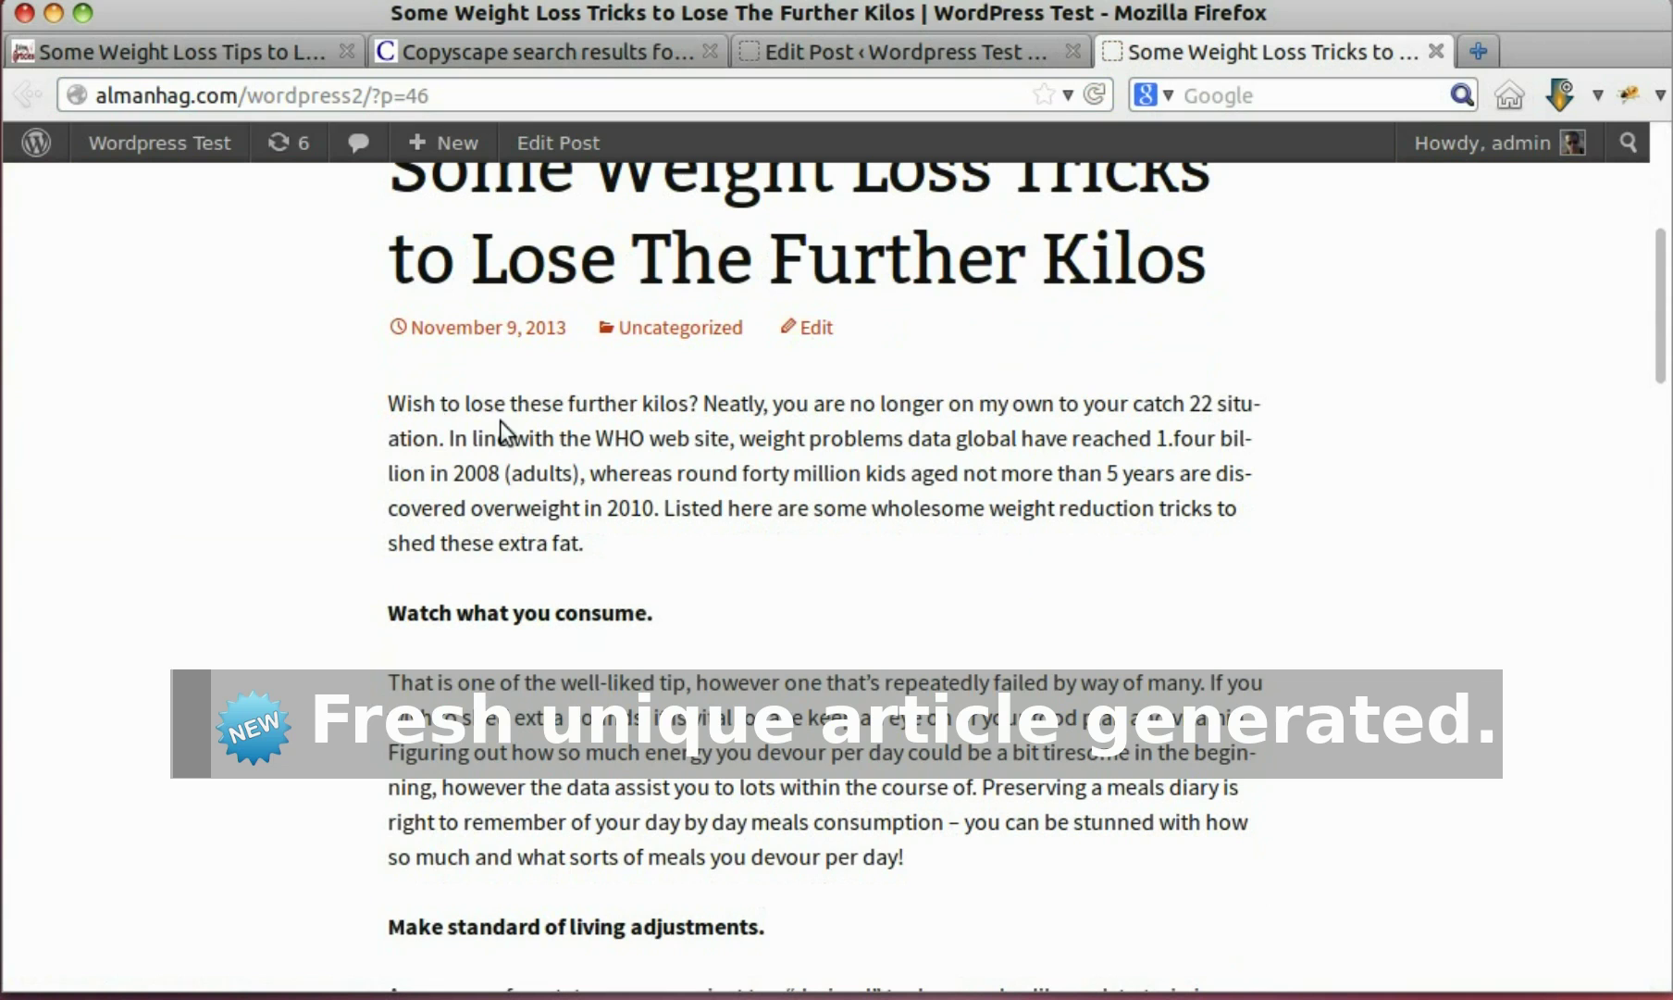
pyautogui.moveTo(389, 403); pyautogui.dragTo(693, 408)
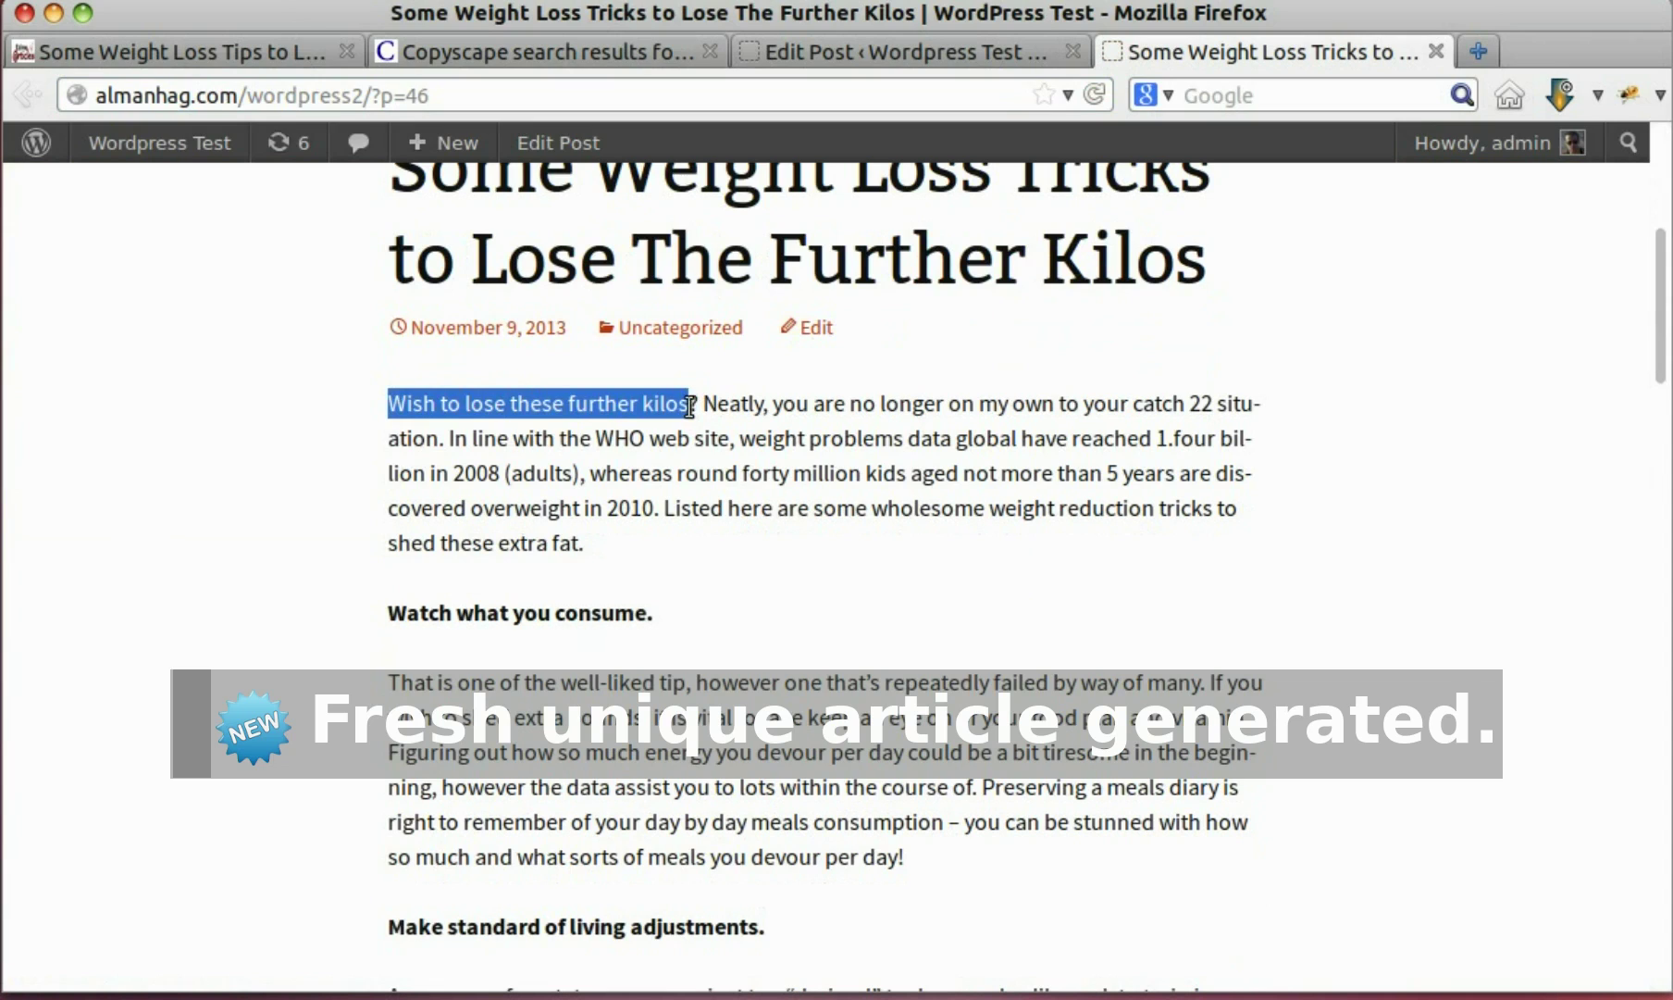
pyautogui.scroll(-15, 716, 431)
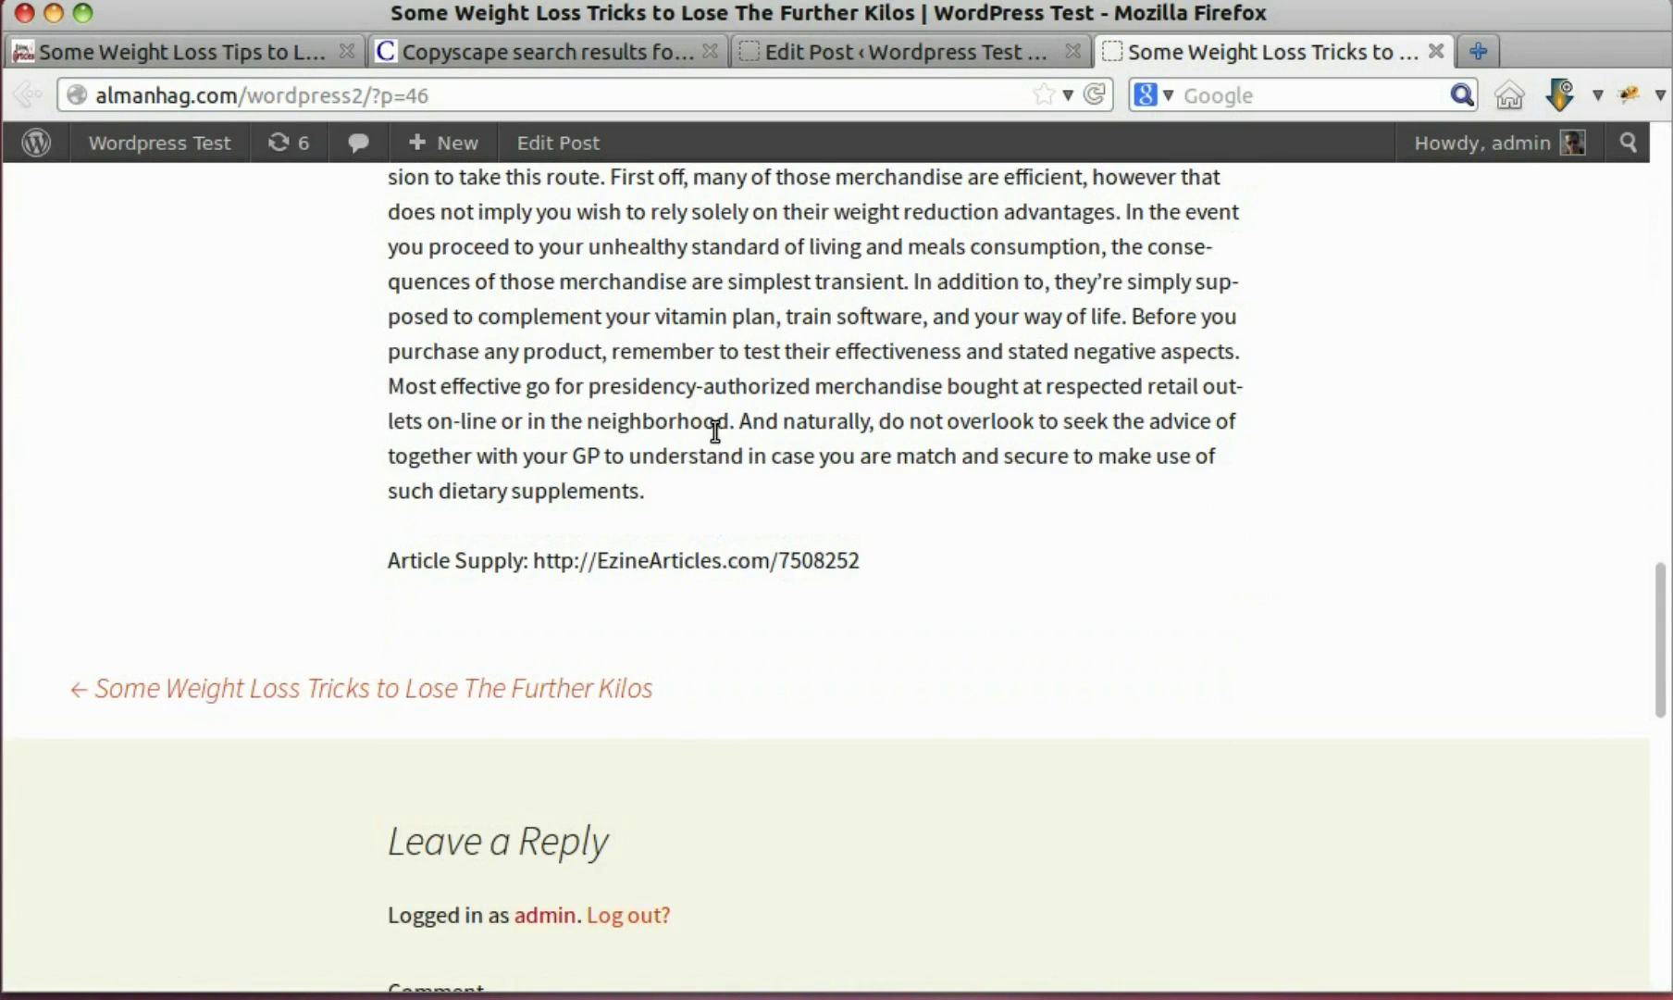
pyautogui.scroll(20, 716, 430)
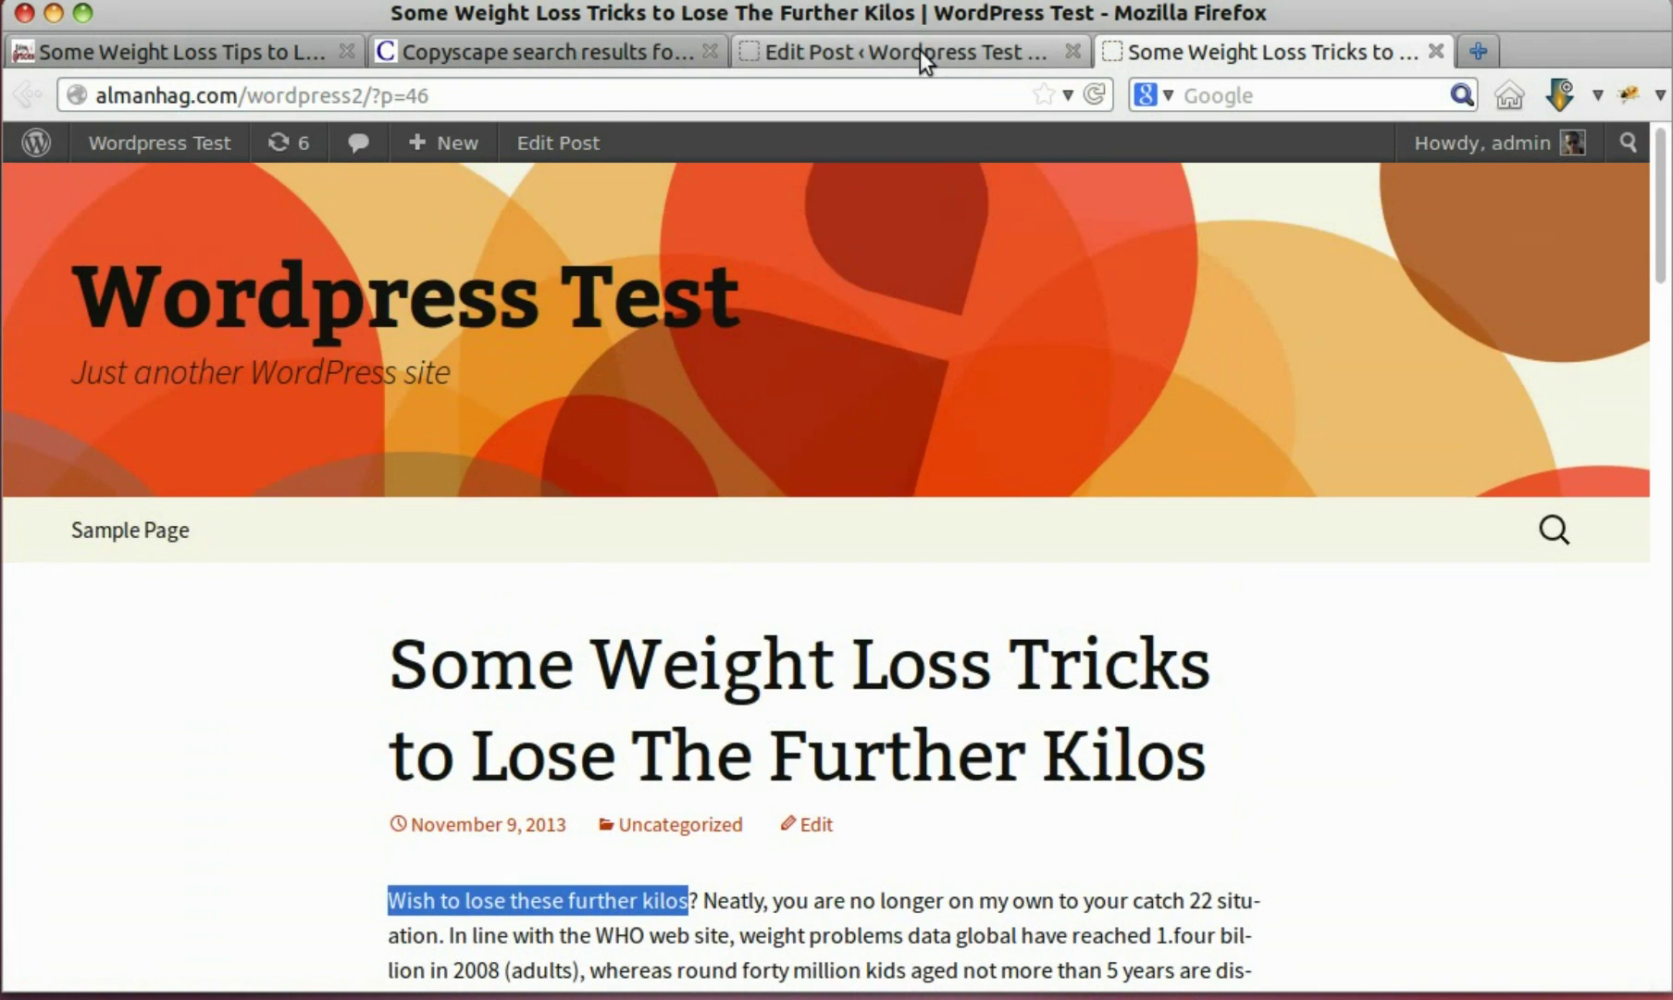
# Step: Rerun the Copyscape check on the post's URL and confirm 'No results were found'
pyautogui.click(613, 47)
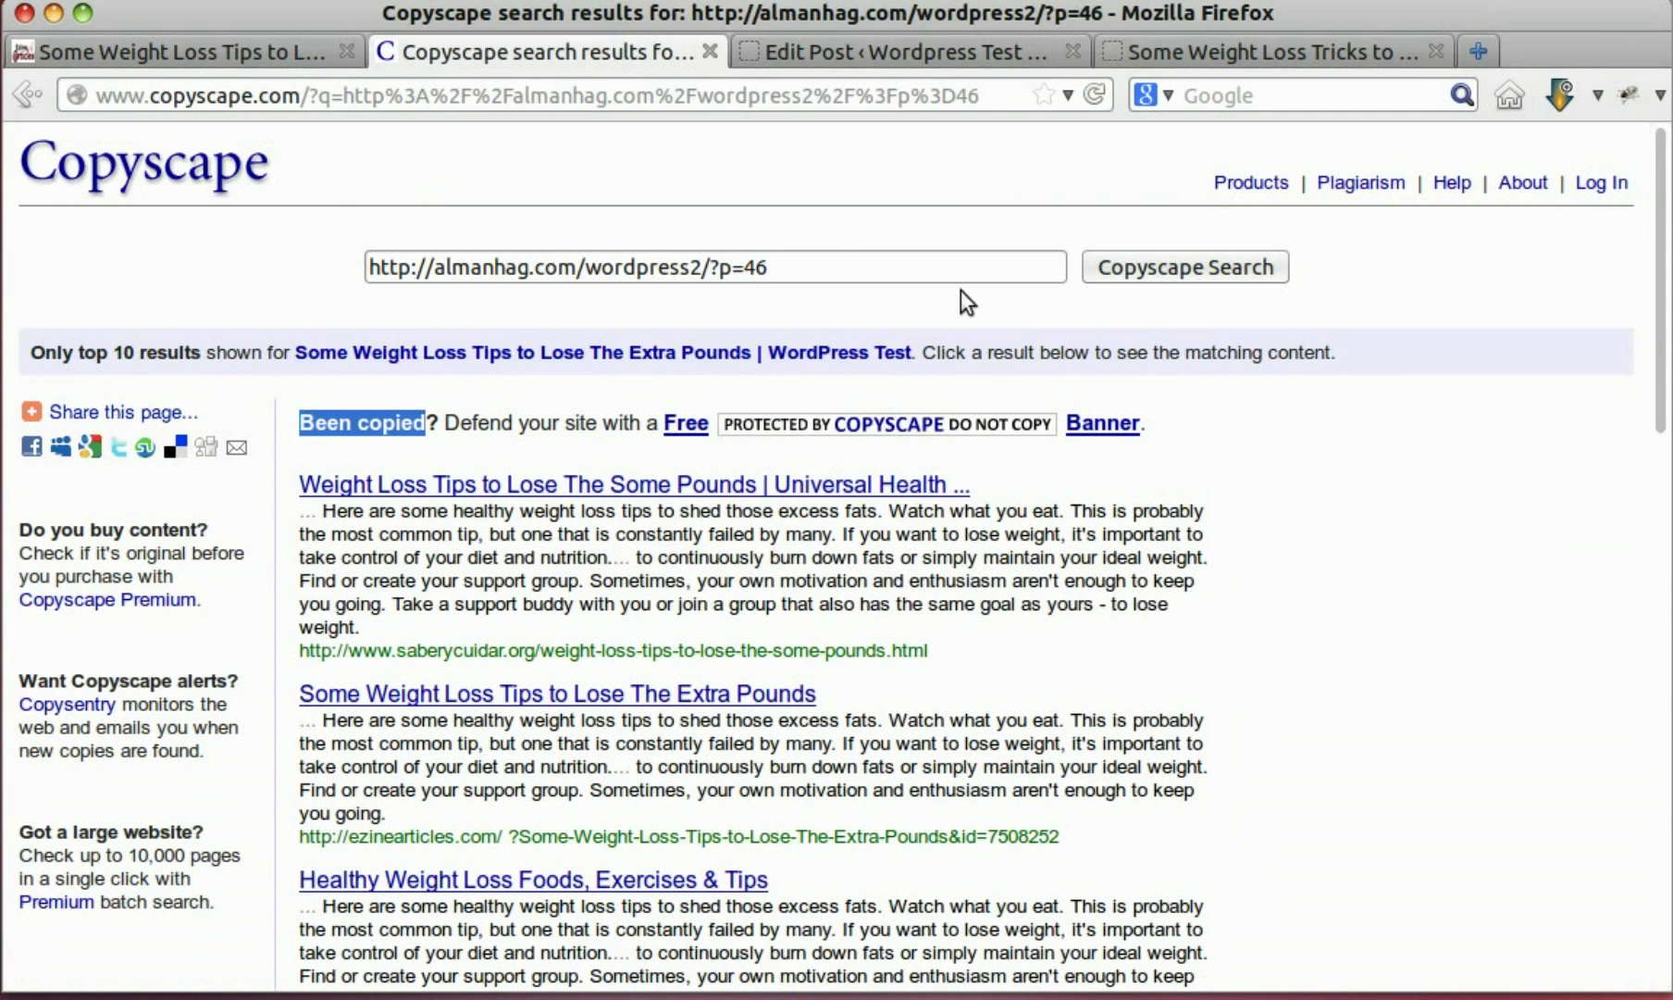
pyautogui.click(1173, 269)
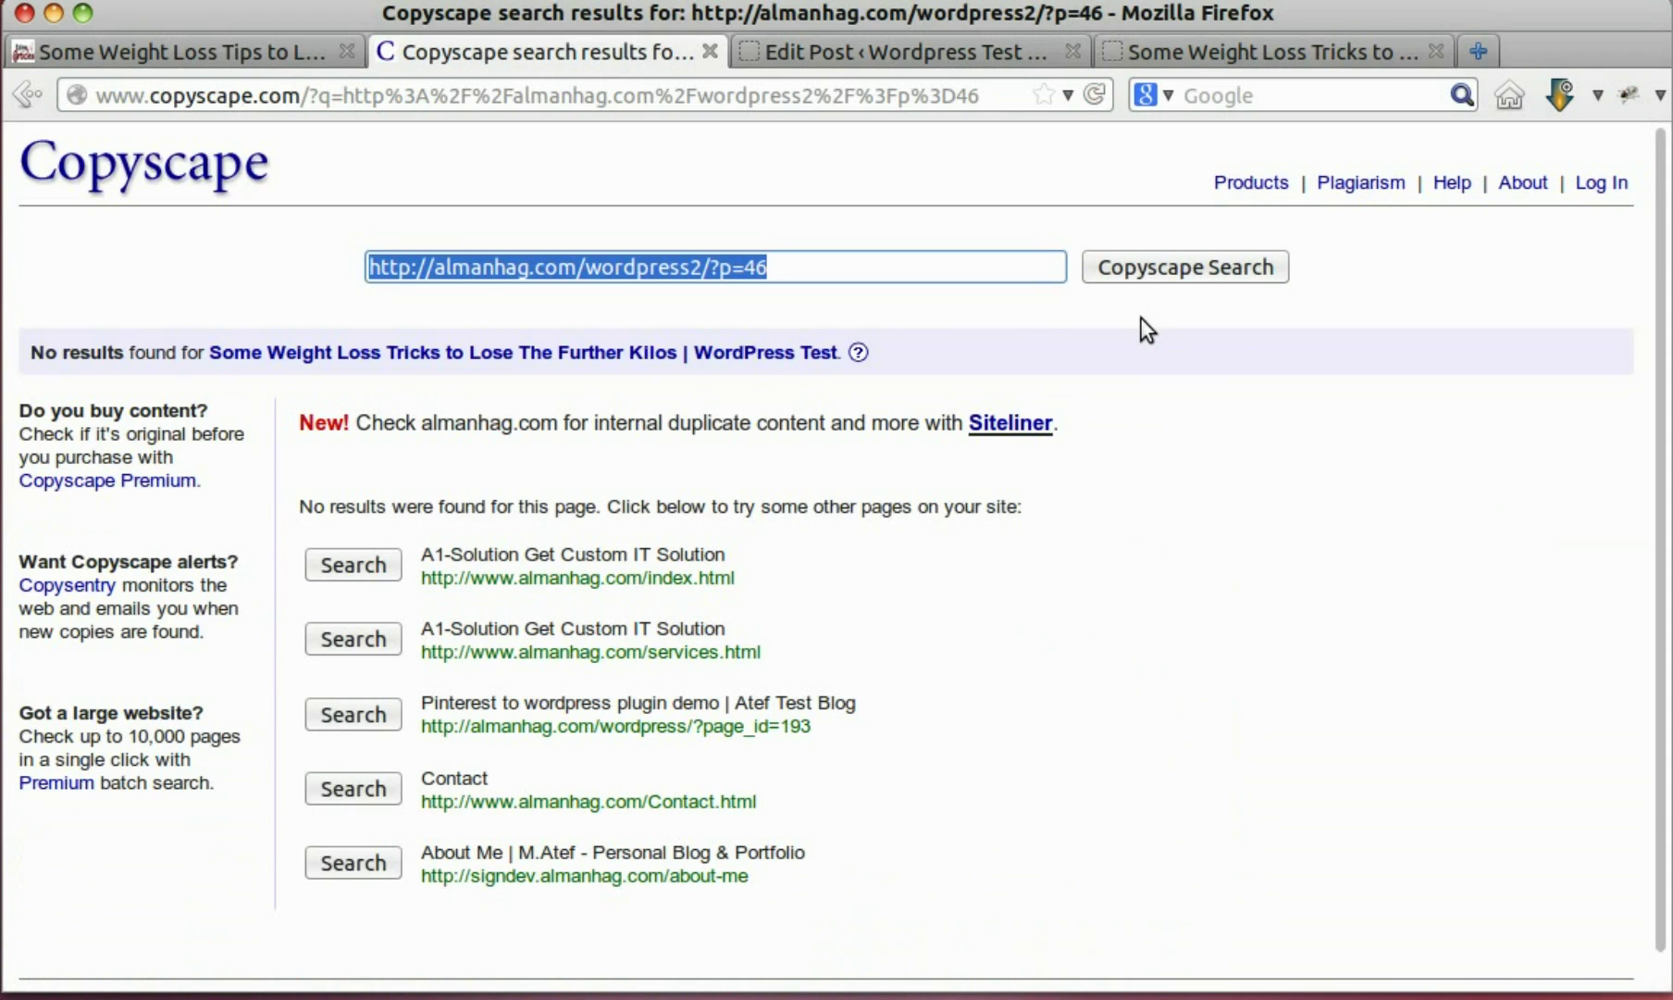
pyautogui.moveTo(302, 507); pyautogui.dragTo(596, 509)
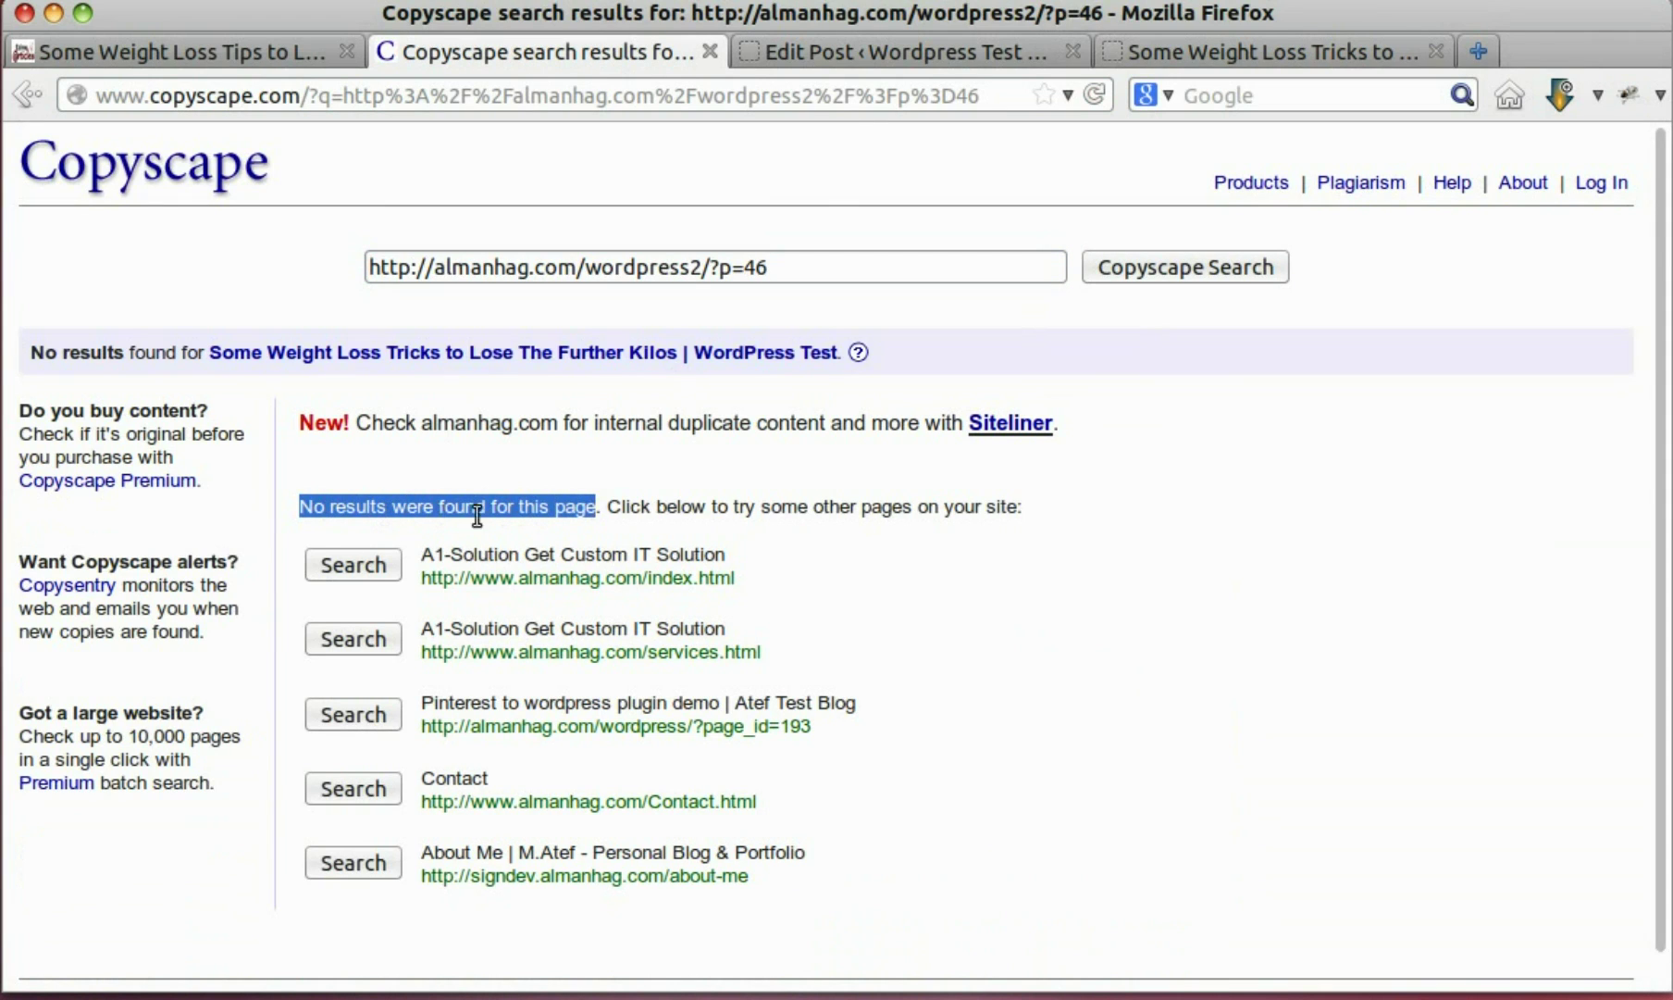
pyautogui.click(851, 60)
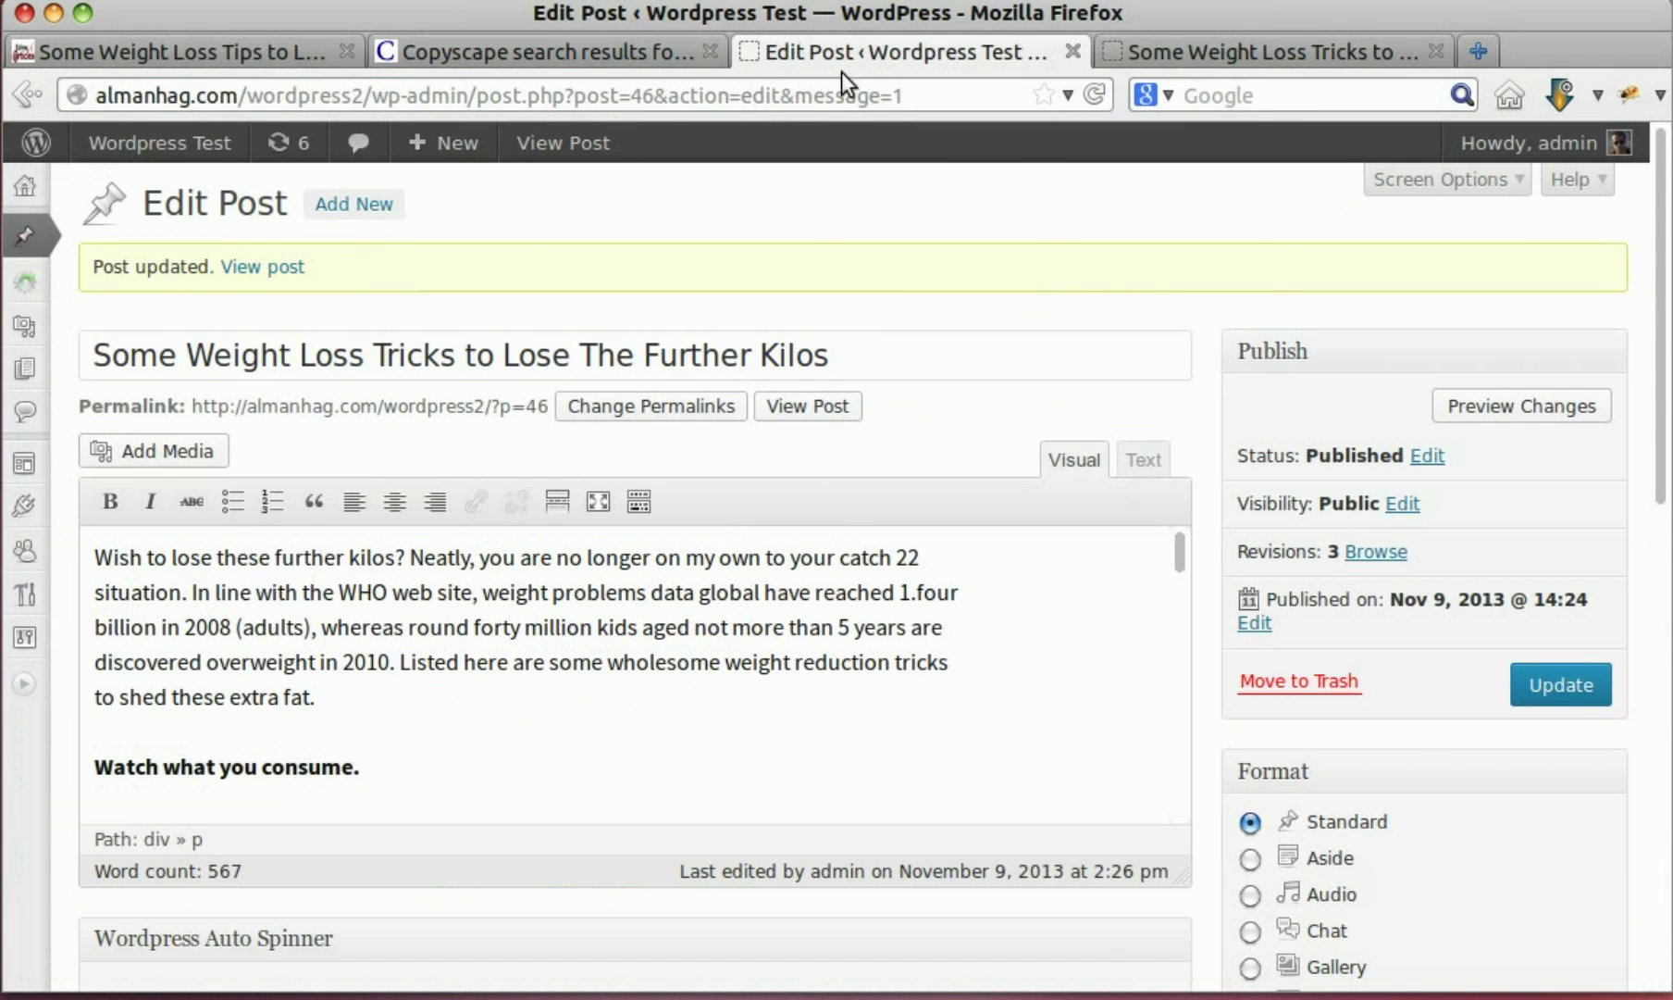
# Step: In Auto Spinner settings, keep English thesaurus and enable automatic spinning of posts, titles and slugs
pyautogui.moveTo(26, 281)
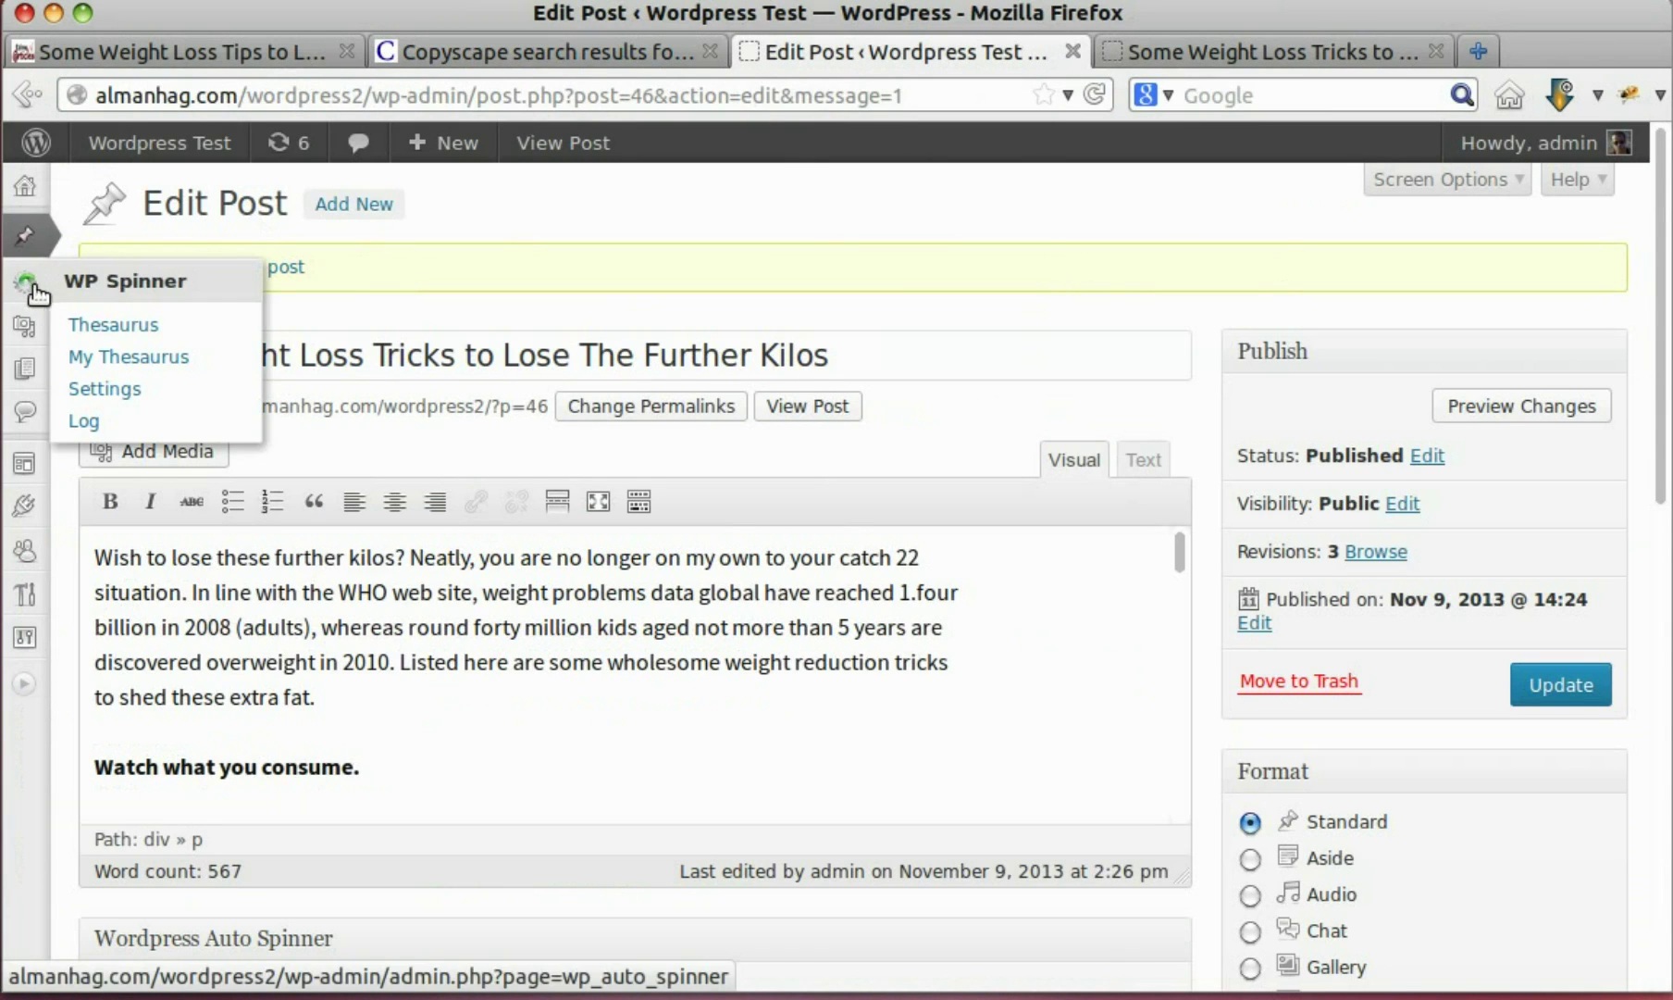
pyautogui.click(172, 400)
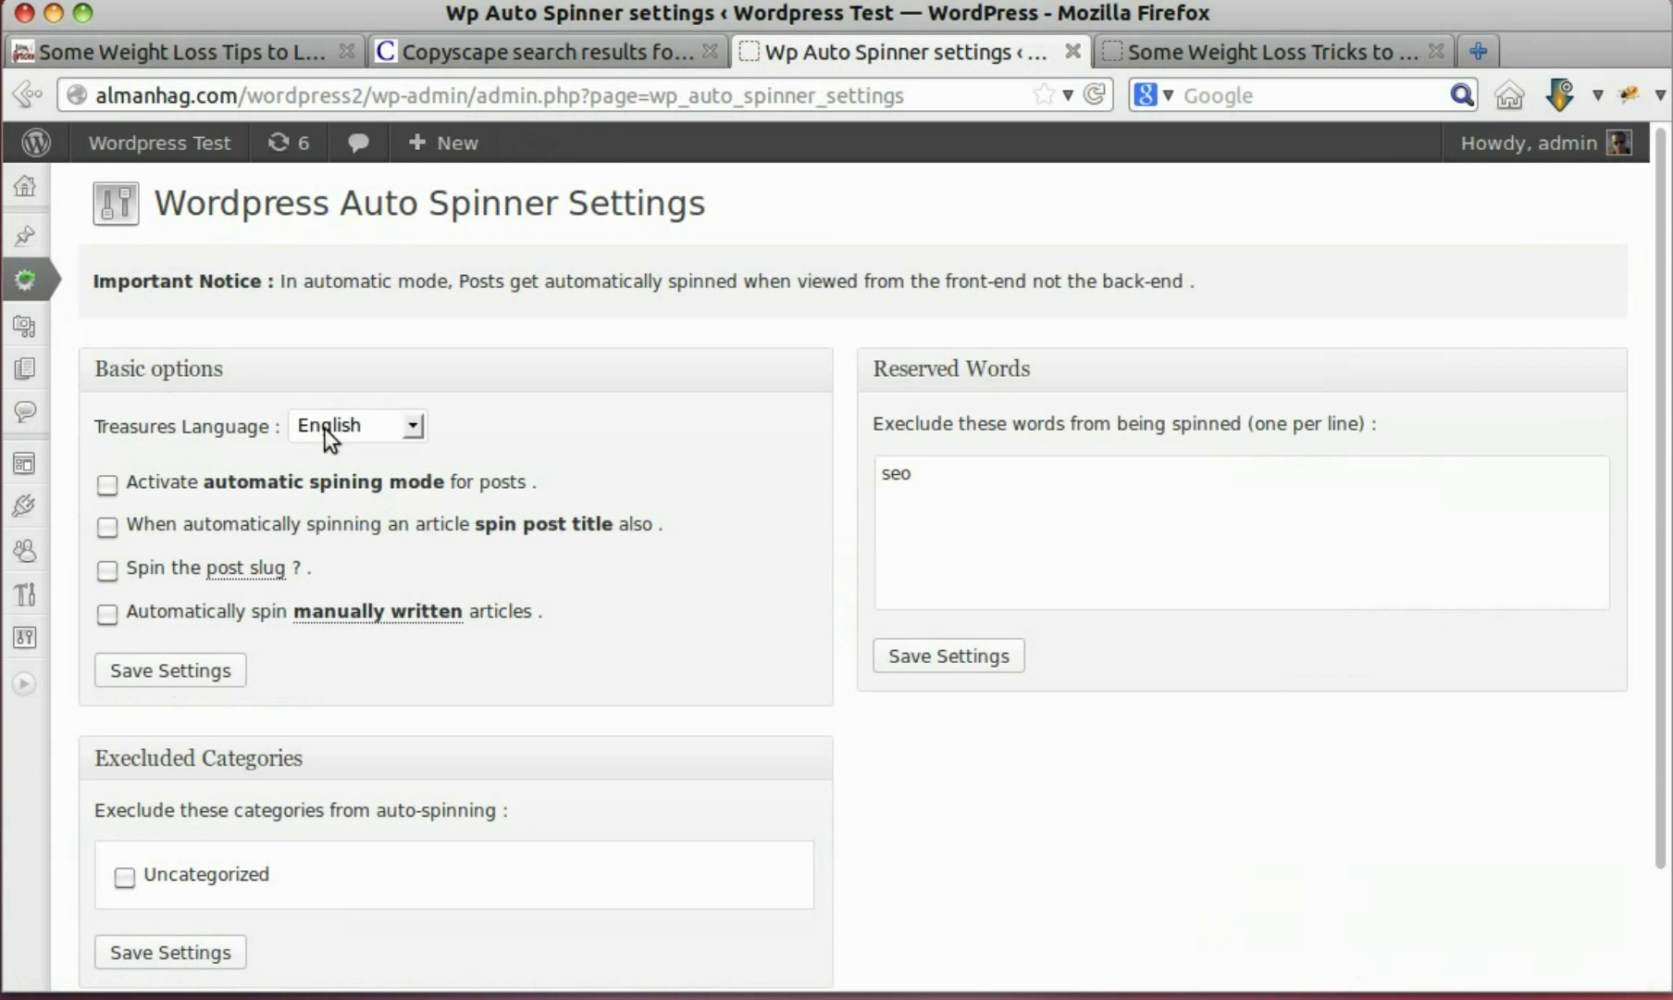
pyautogui.click(409, 424)
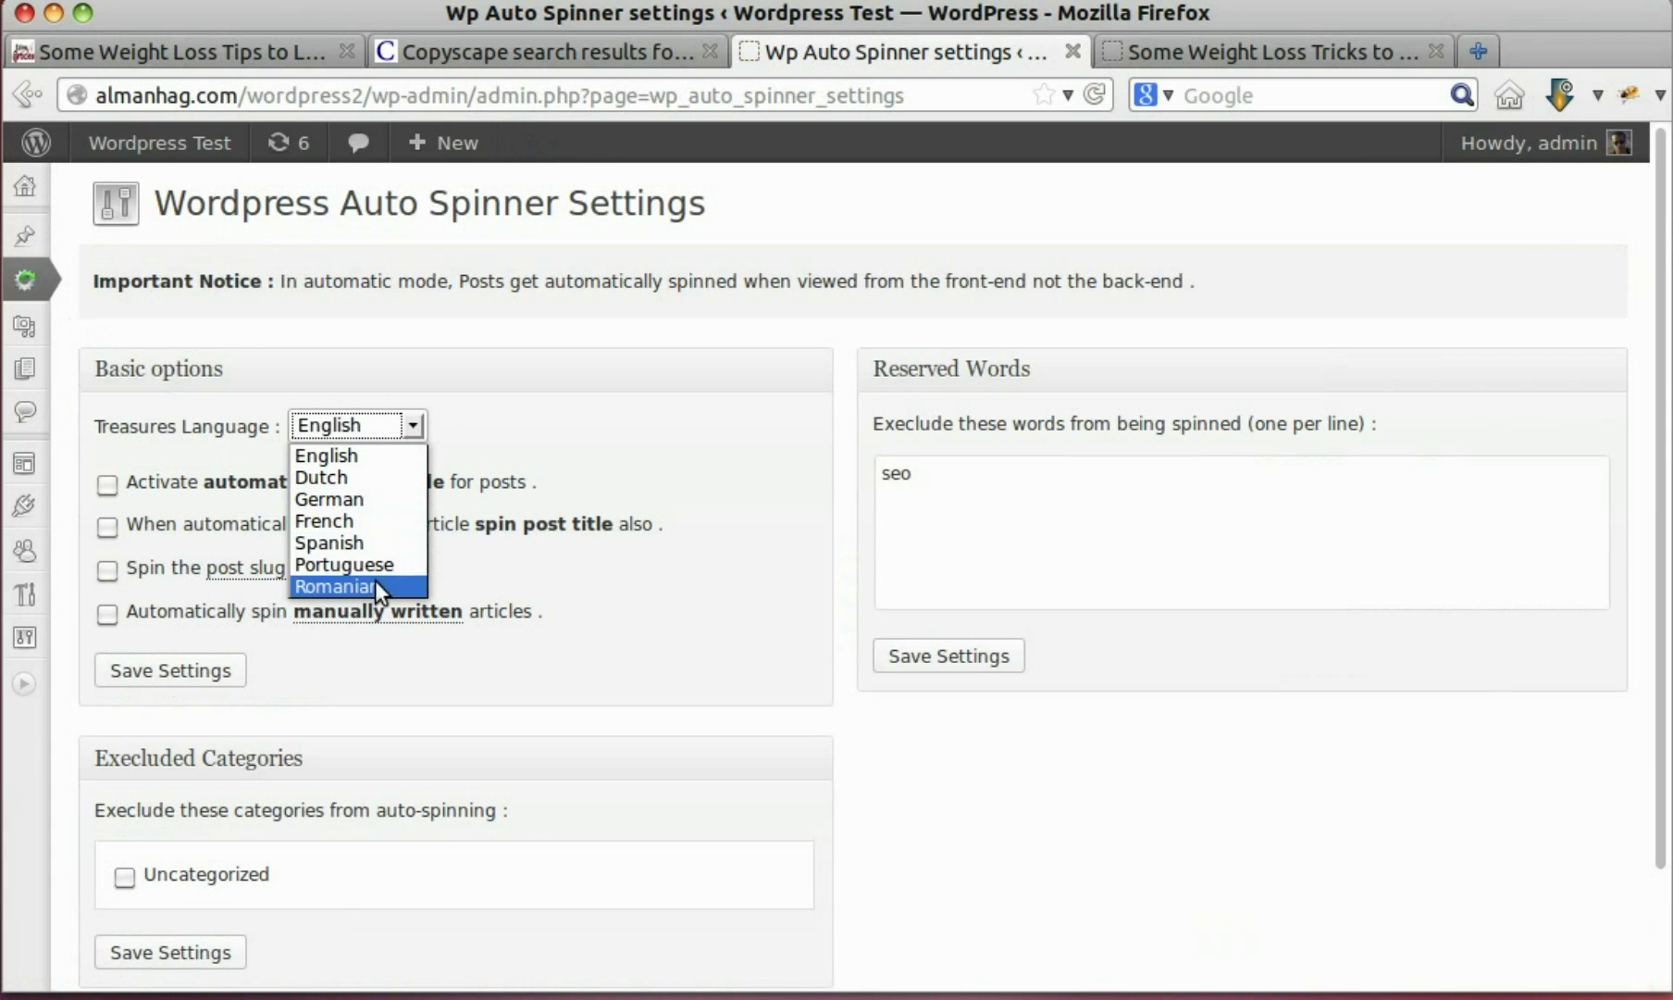
pyautogui.click(353, 457)
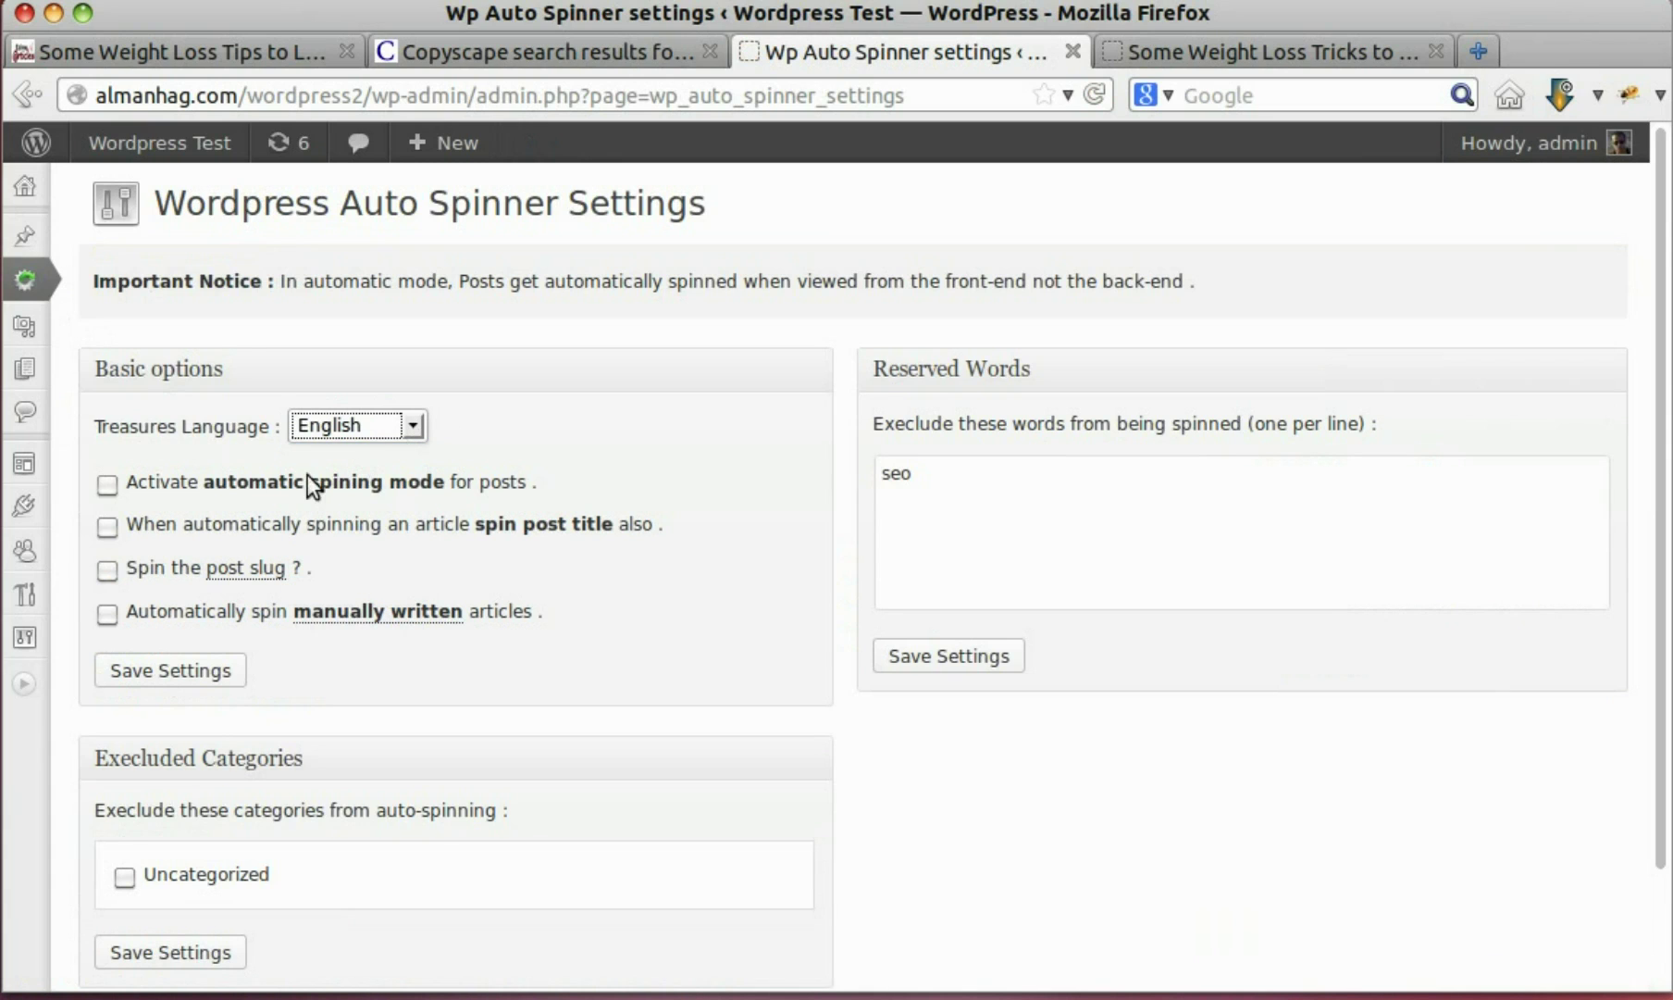
pyautogui.click(106, 484)
pyautogui.scroll(-2, 282, 493)
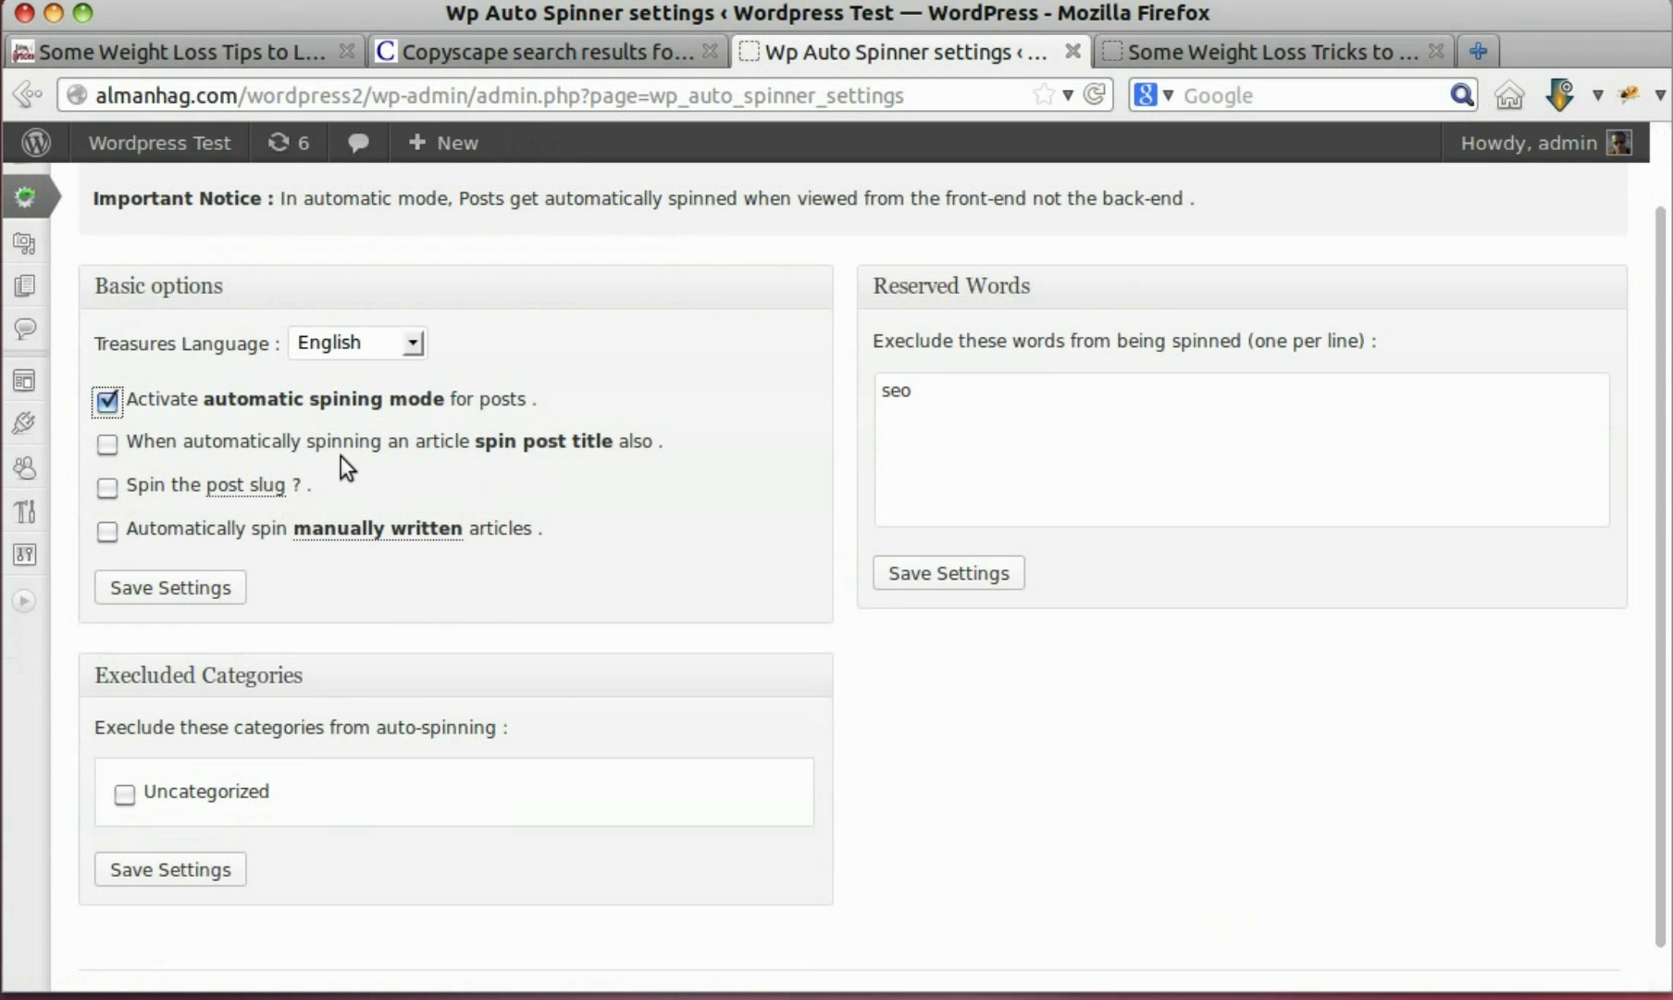
pyautogui.click(107, 445)
pyautogui.click(106, 488)
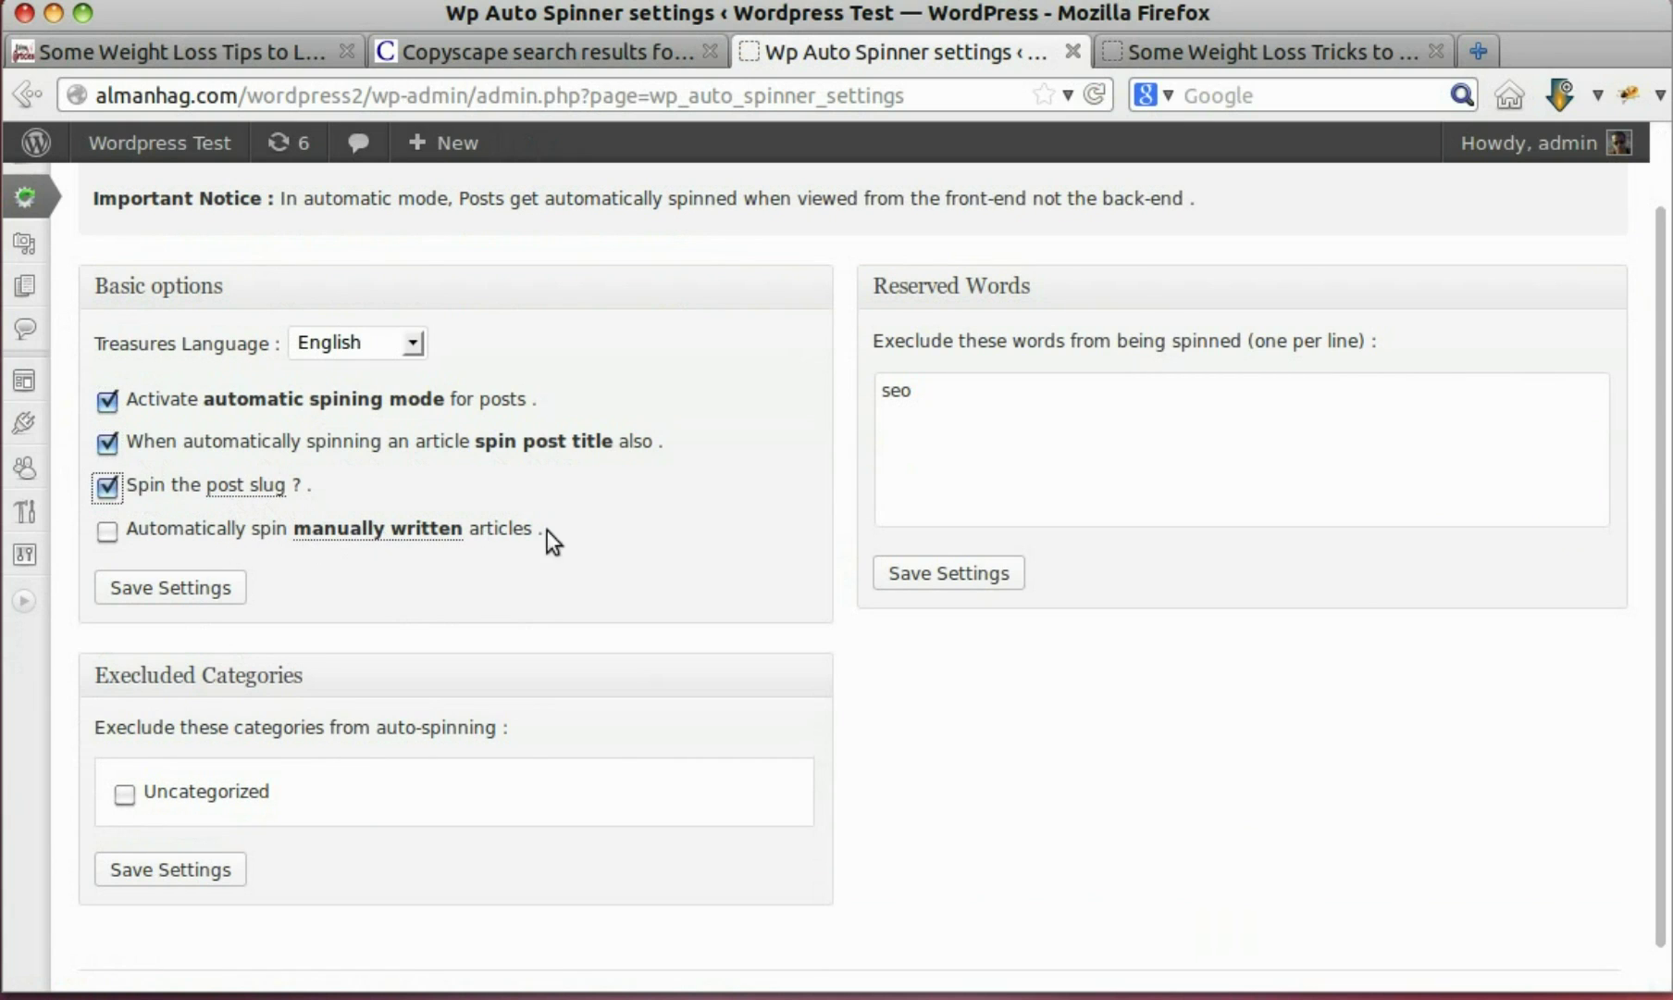
# Step: Exclude the Uncategorized category from spinning and save the settings
pyautogui.moveTo(873, 342); pyautogui.dragTo(1378, 354)
pyautogui.click(1370, 356)
pyautogui.scroll(-1, 1103, 405)
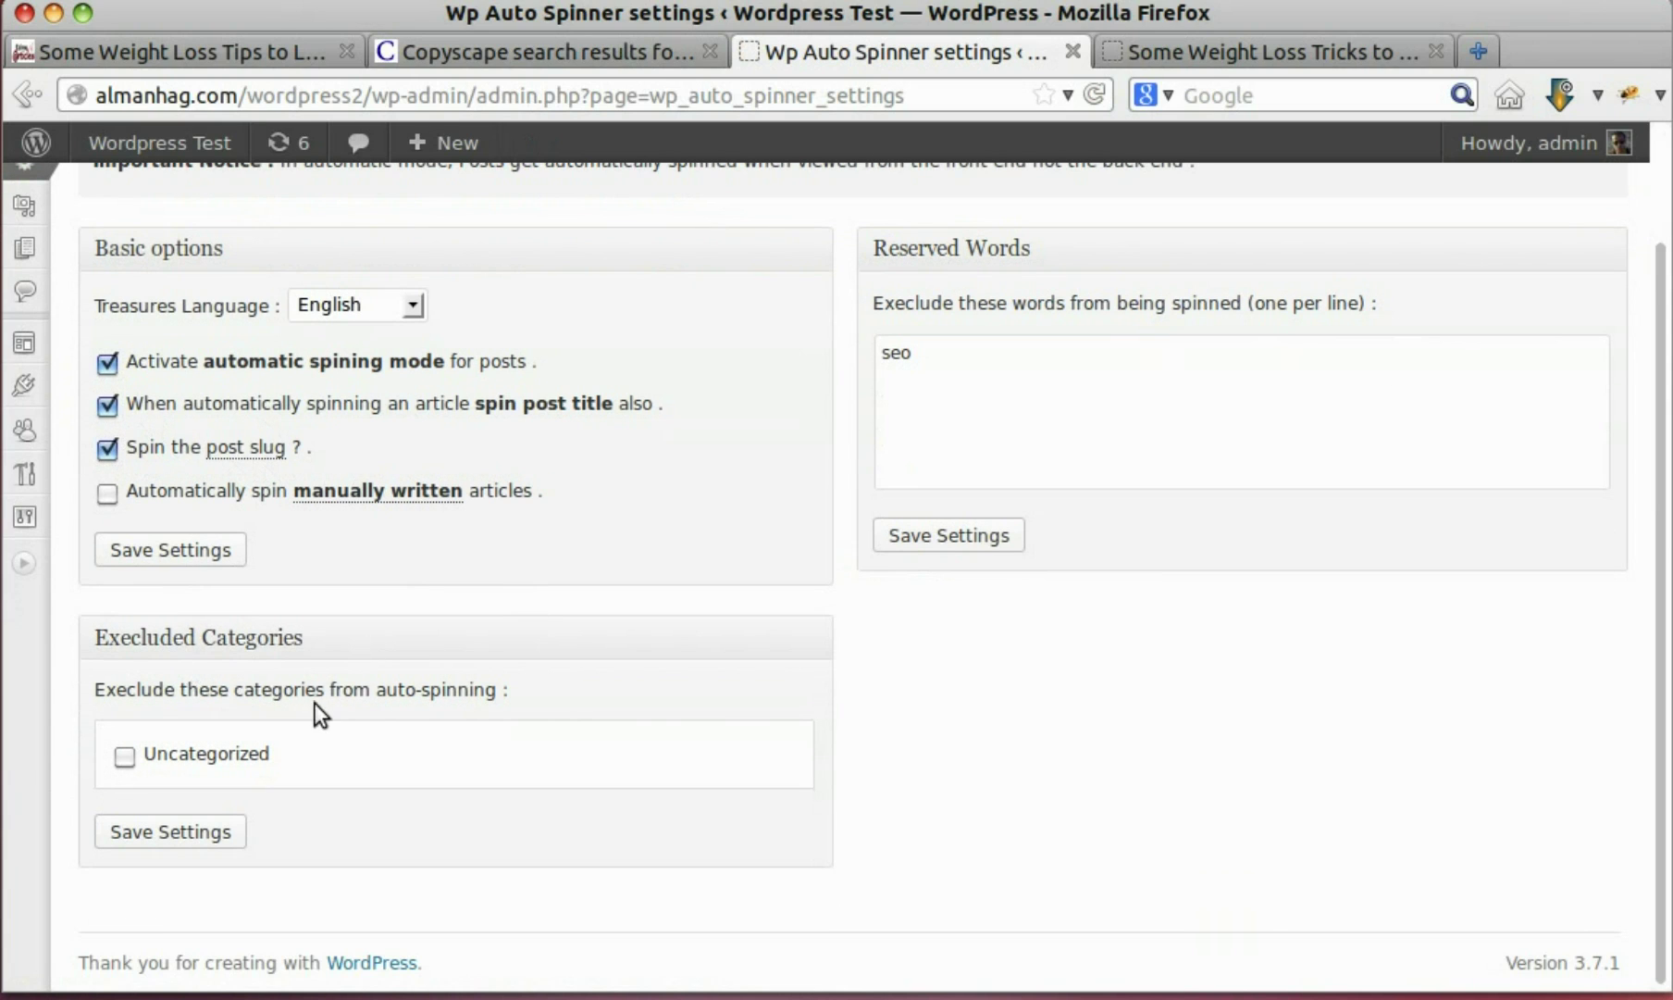
pyautogui.click(132, 761)
pyautogui.click(172, 832)
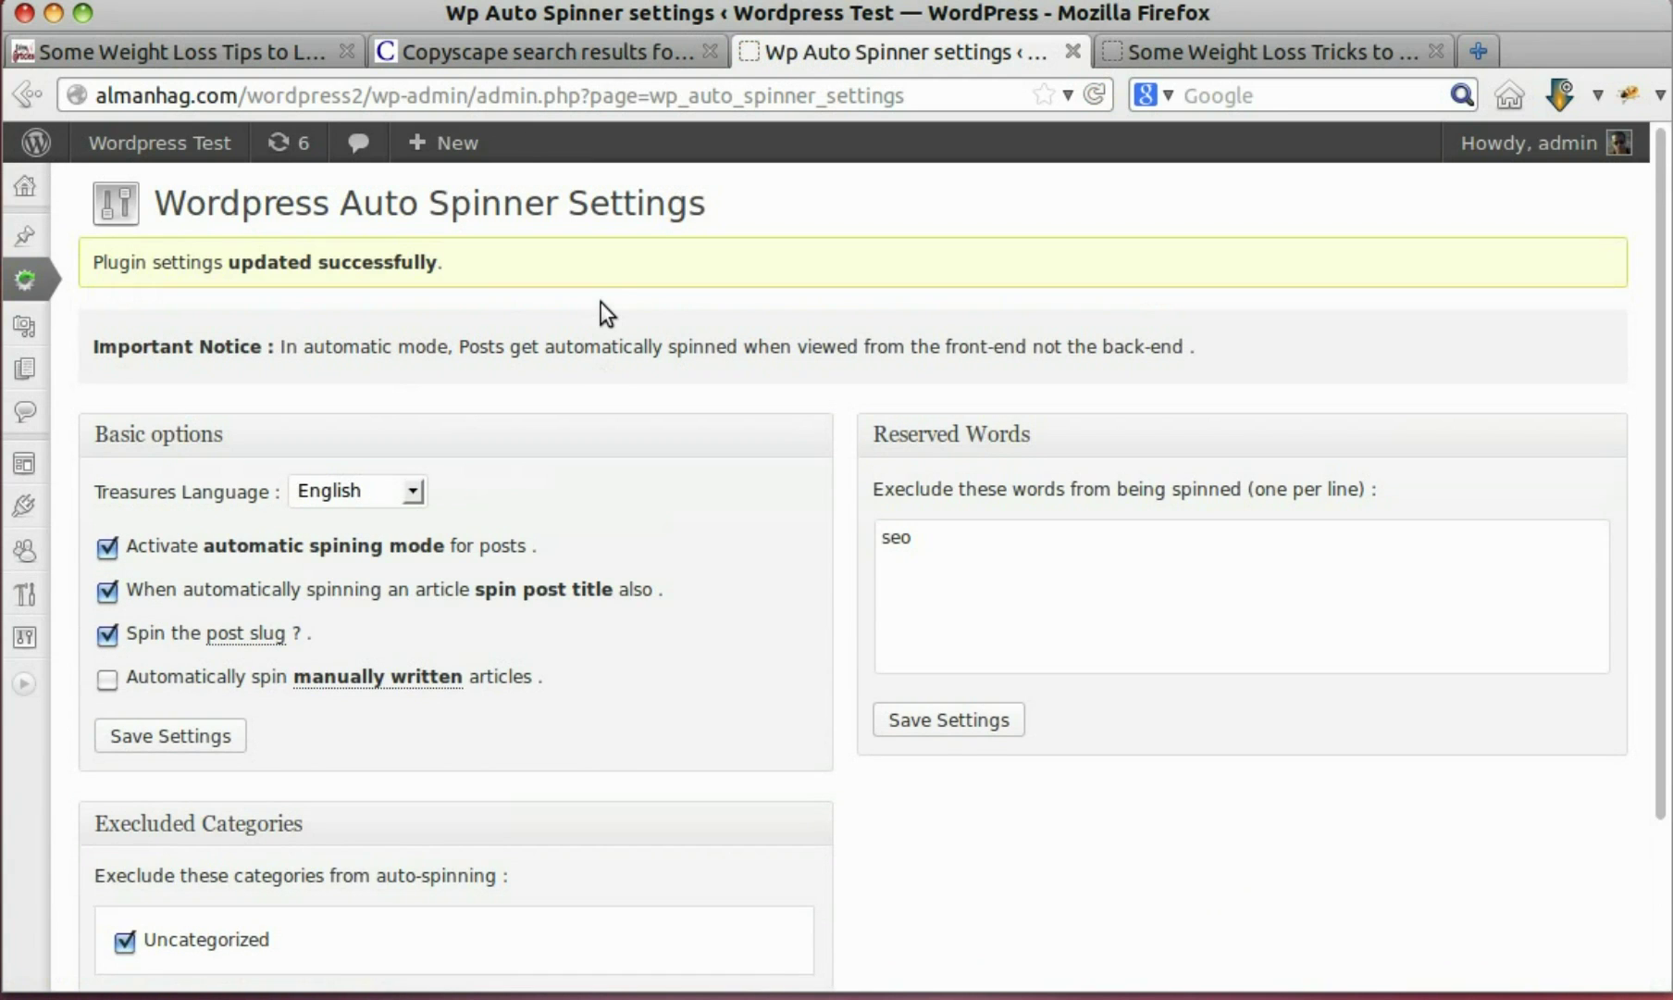
# Step: Open the Synonyms thesaurus and view entries for 'one day' and 'a computer' ('a pc')
pyautogui.moveTo(25, 280)
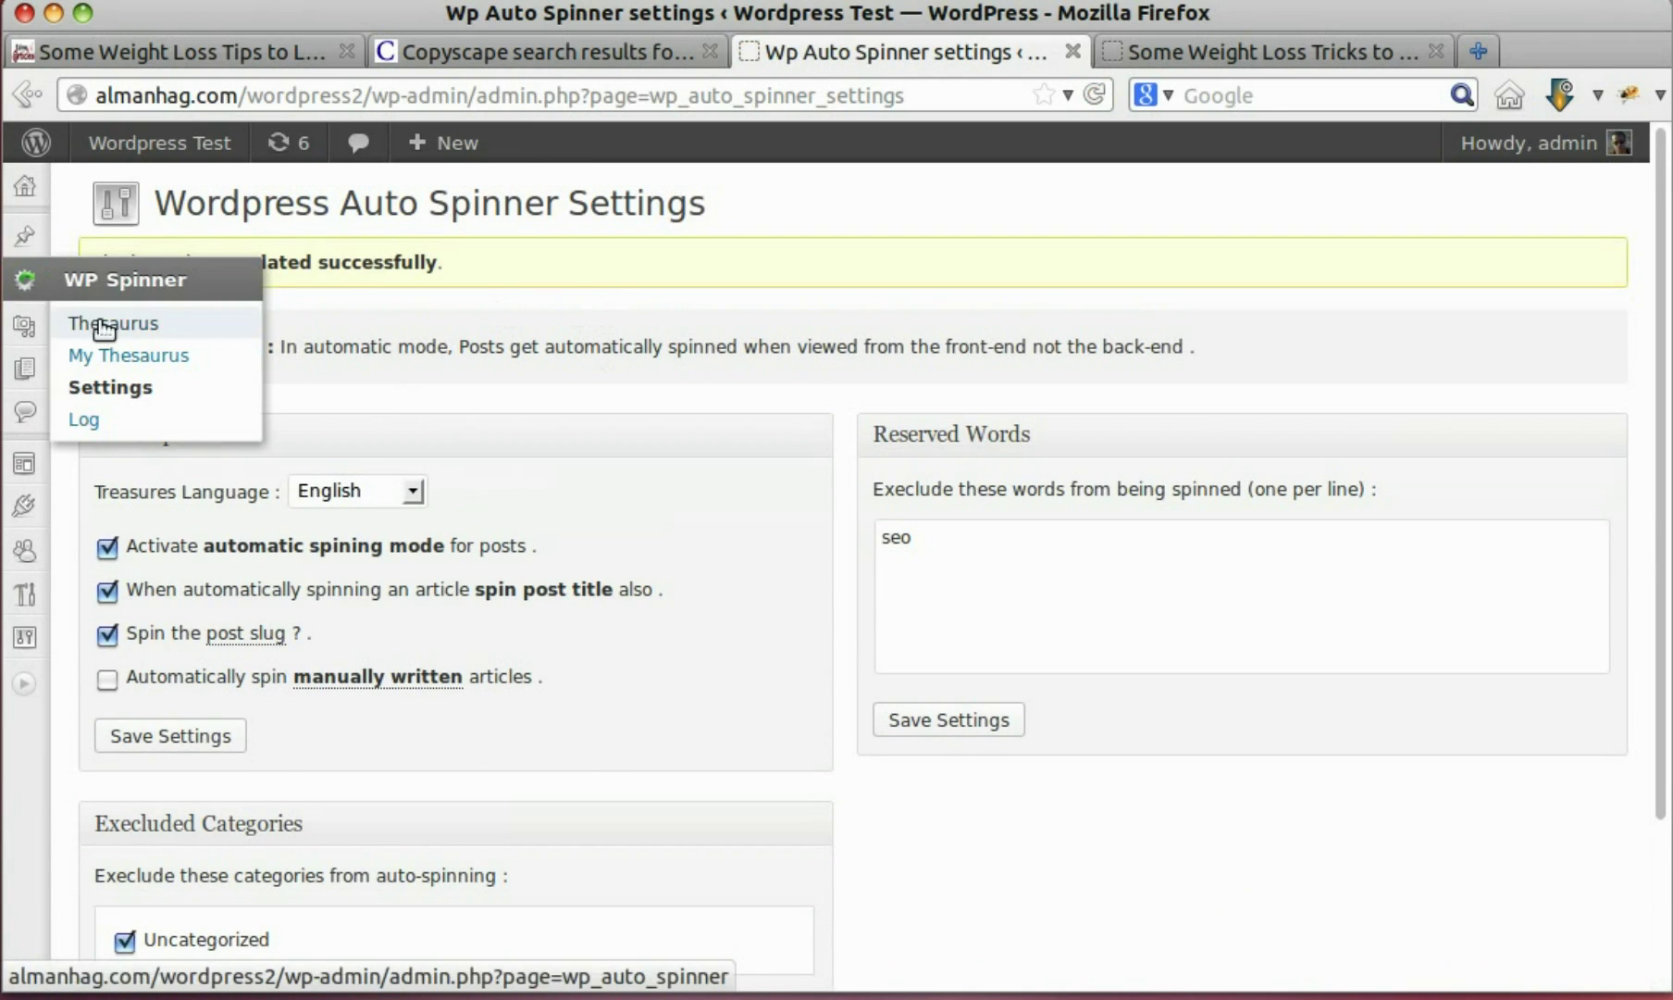
pyautogui.click(136, 331)
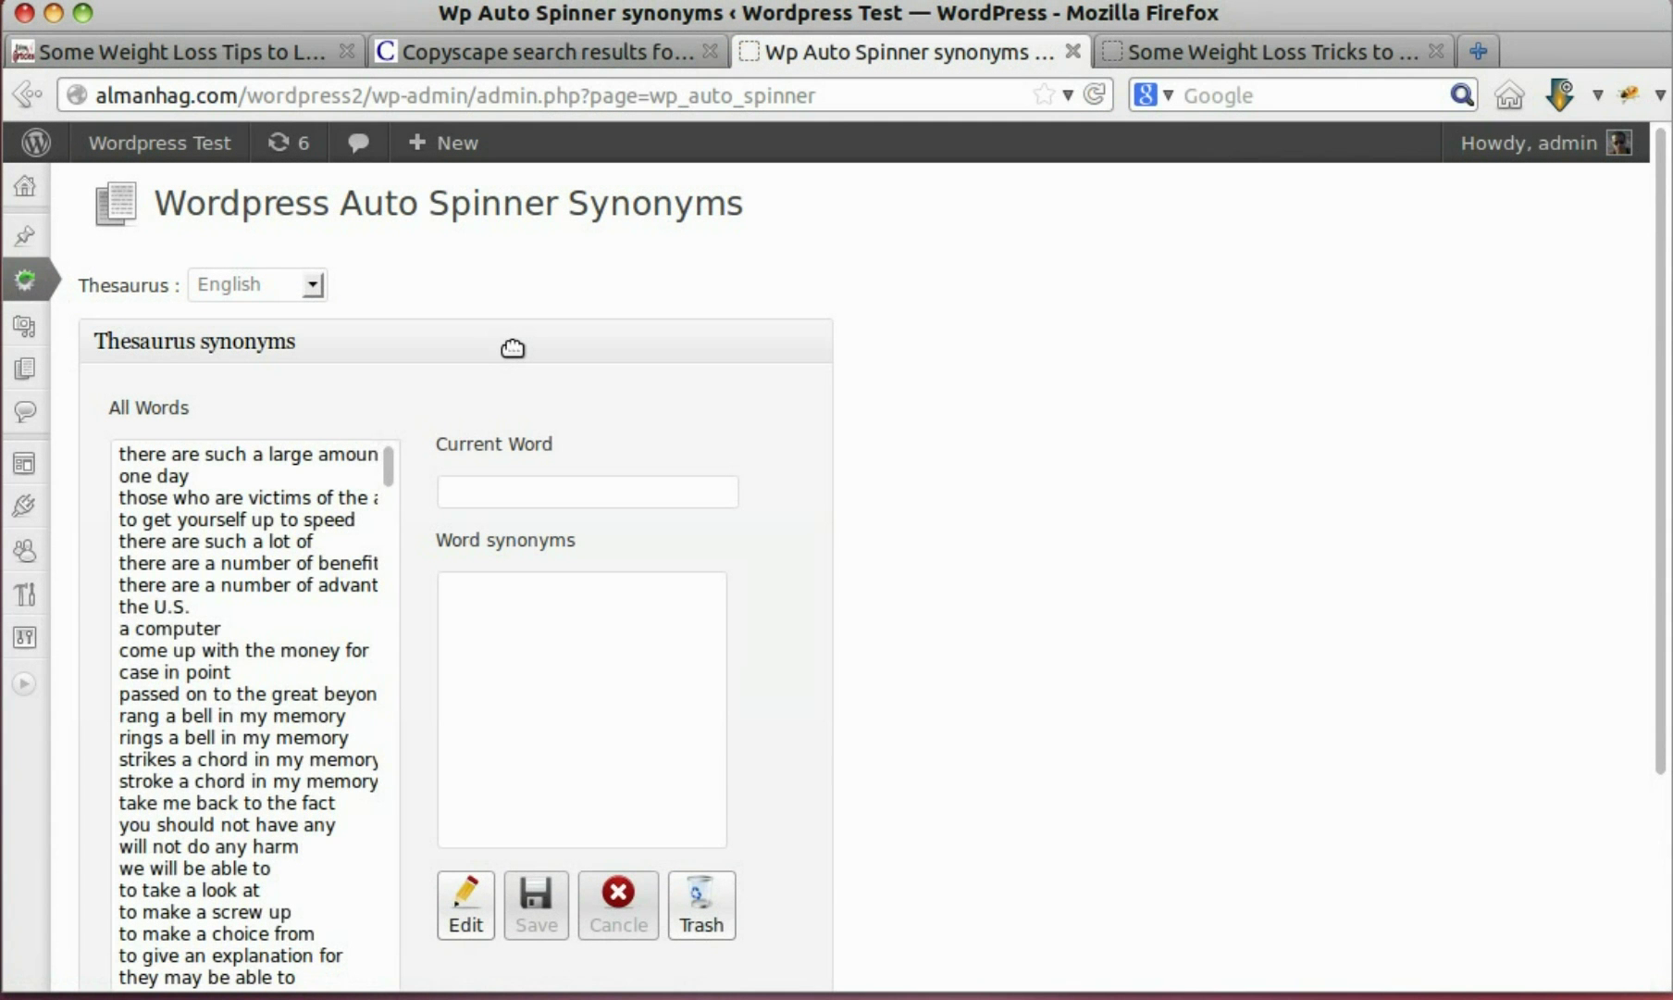
pyautogui.scroll(-3, 512, 348)
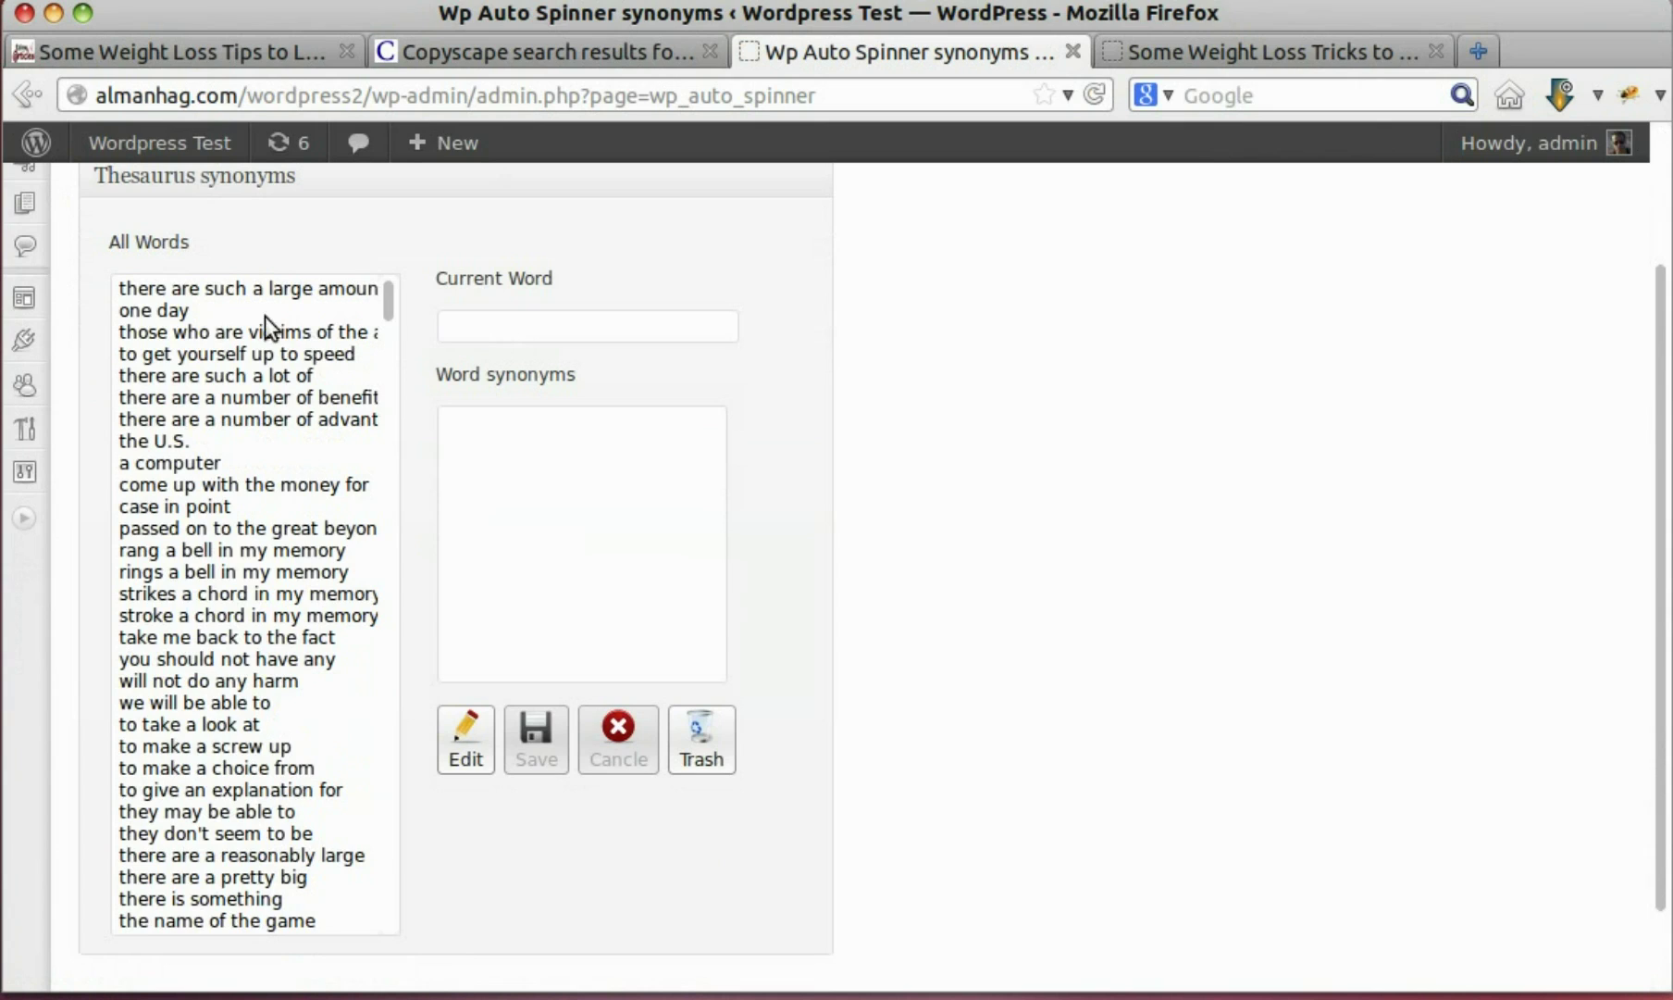
pyautogui.click(158, 312)
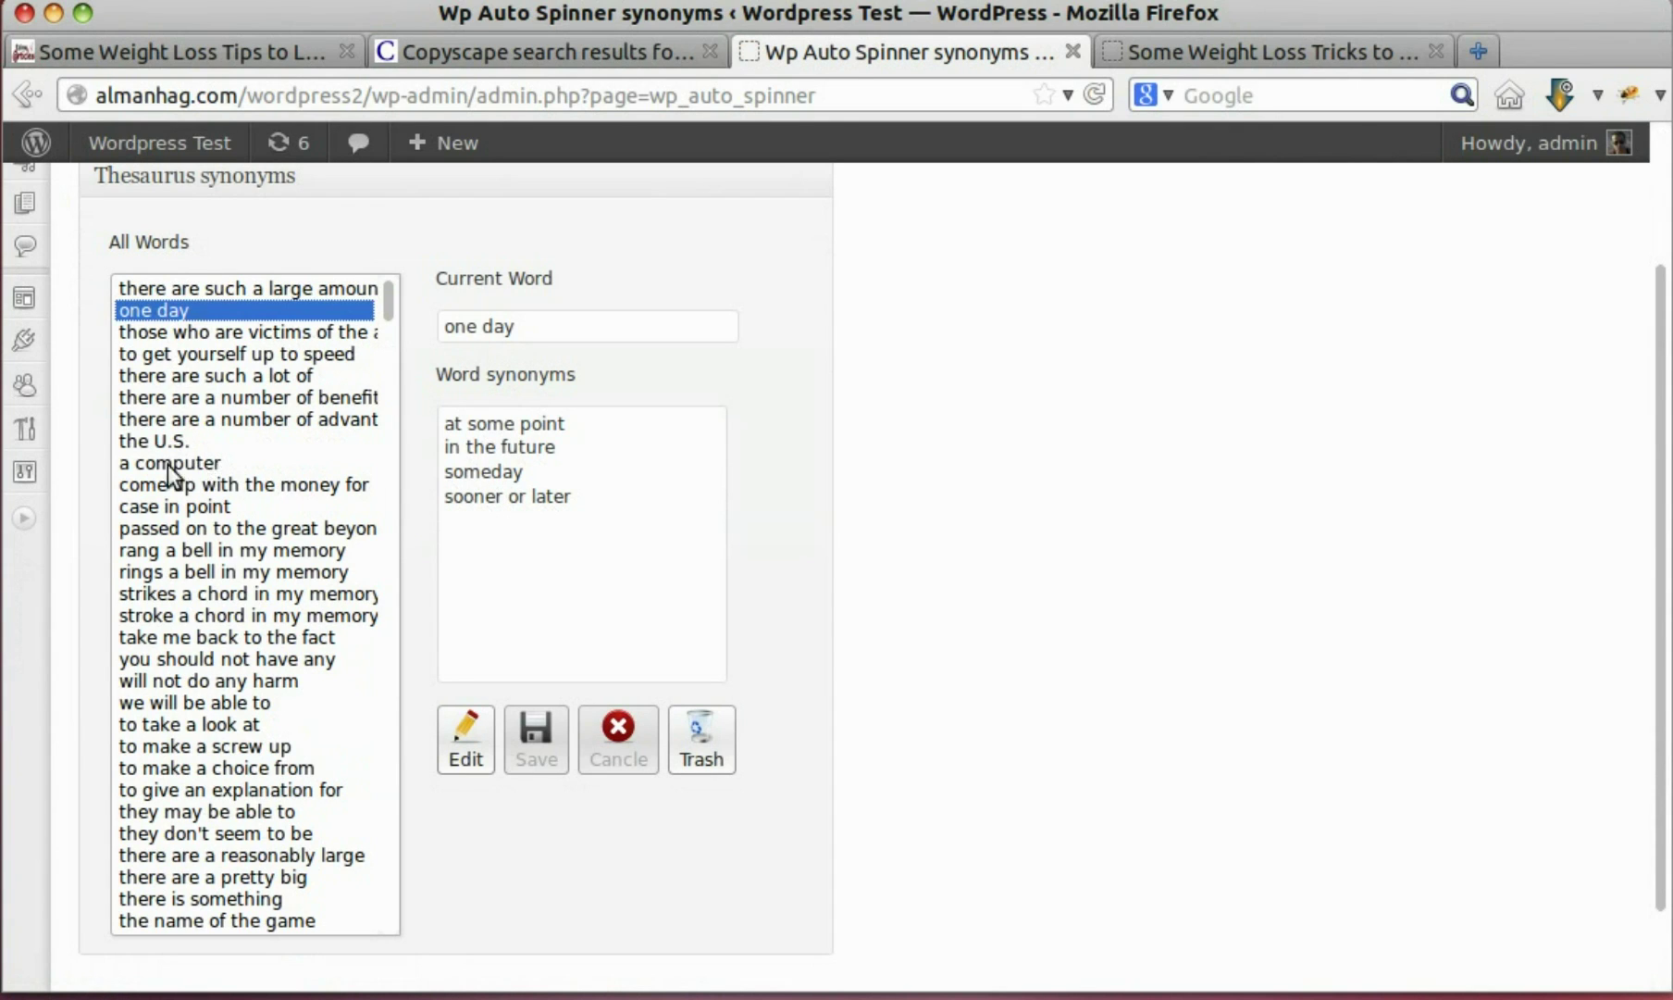
pyautogui.click(136, 463)
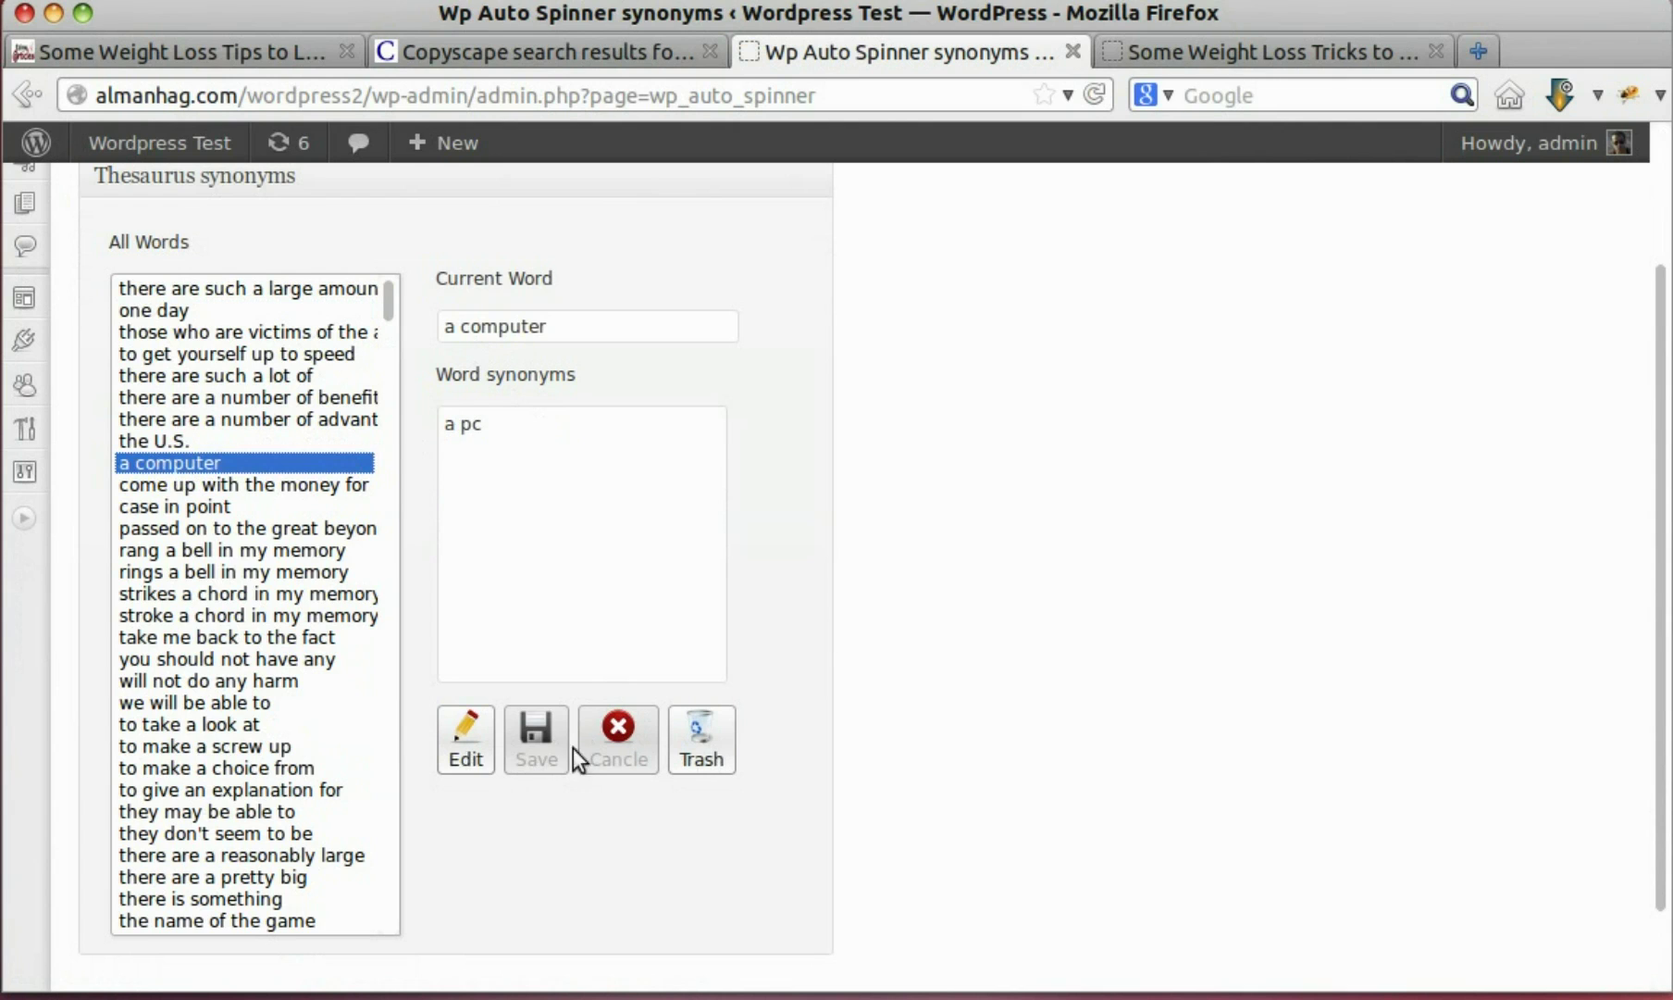
pyautogui.scroll(3, 838, 576)
# Step: On the My Thesaurus page, enter 'SEO' and 'Search Engine Optimization' on separate lines and add them
pyautogui.moveTo(49, 292)
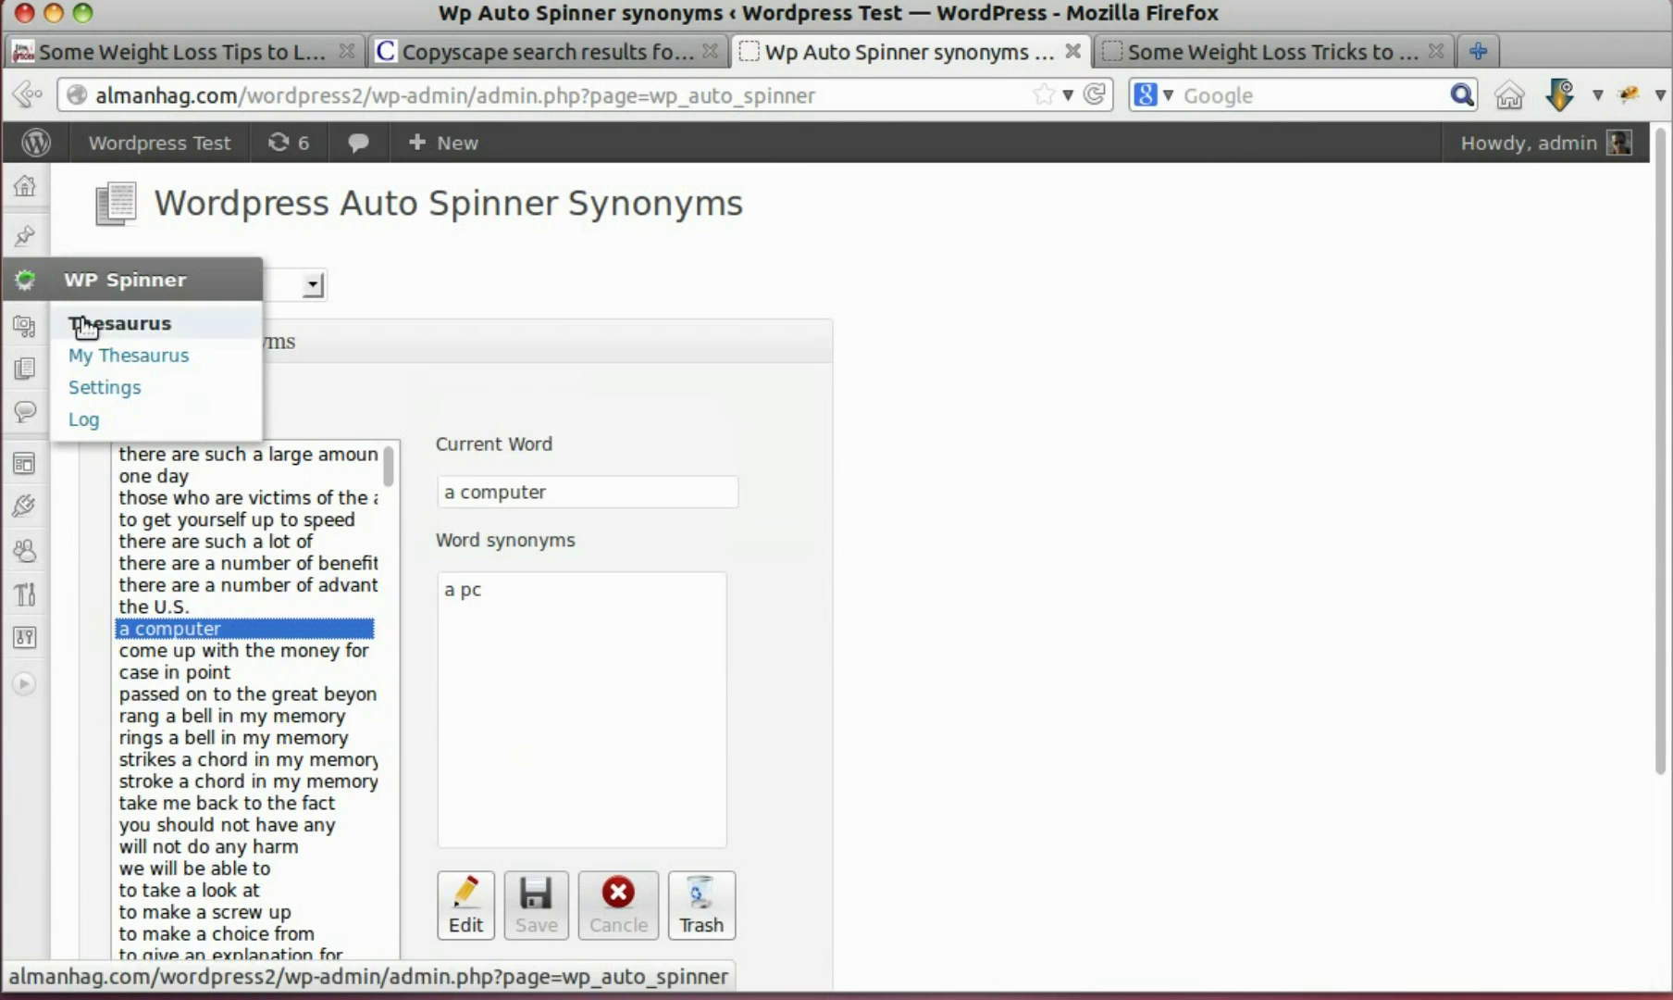
pyautogui.click(167, 366)
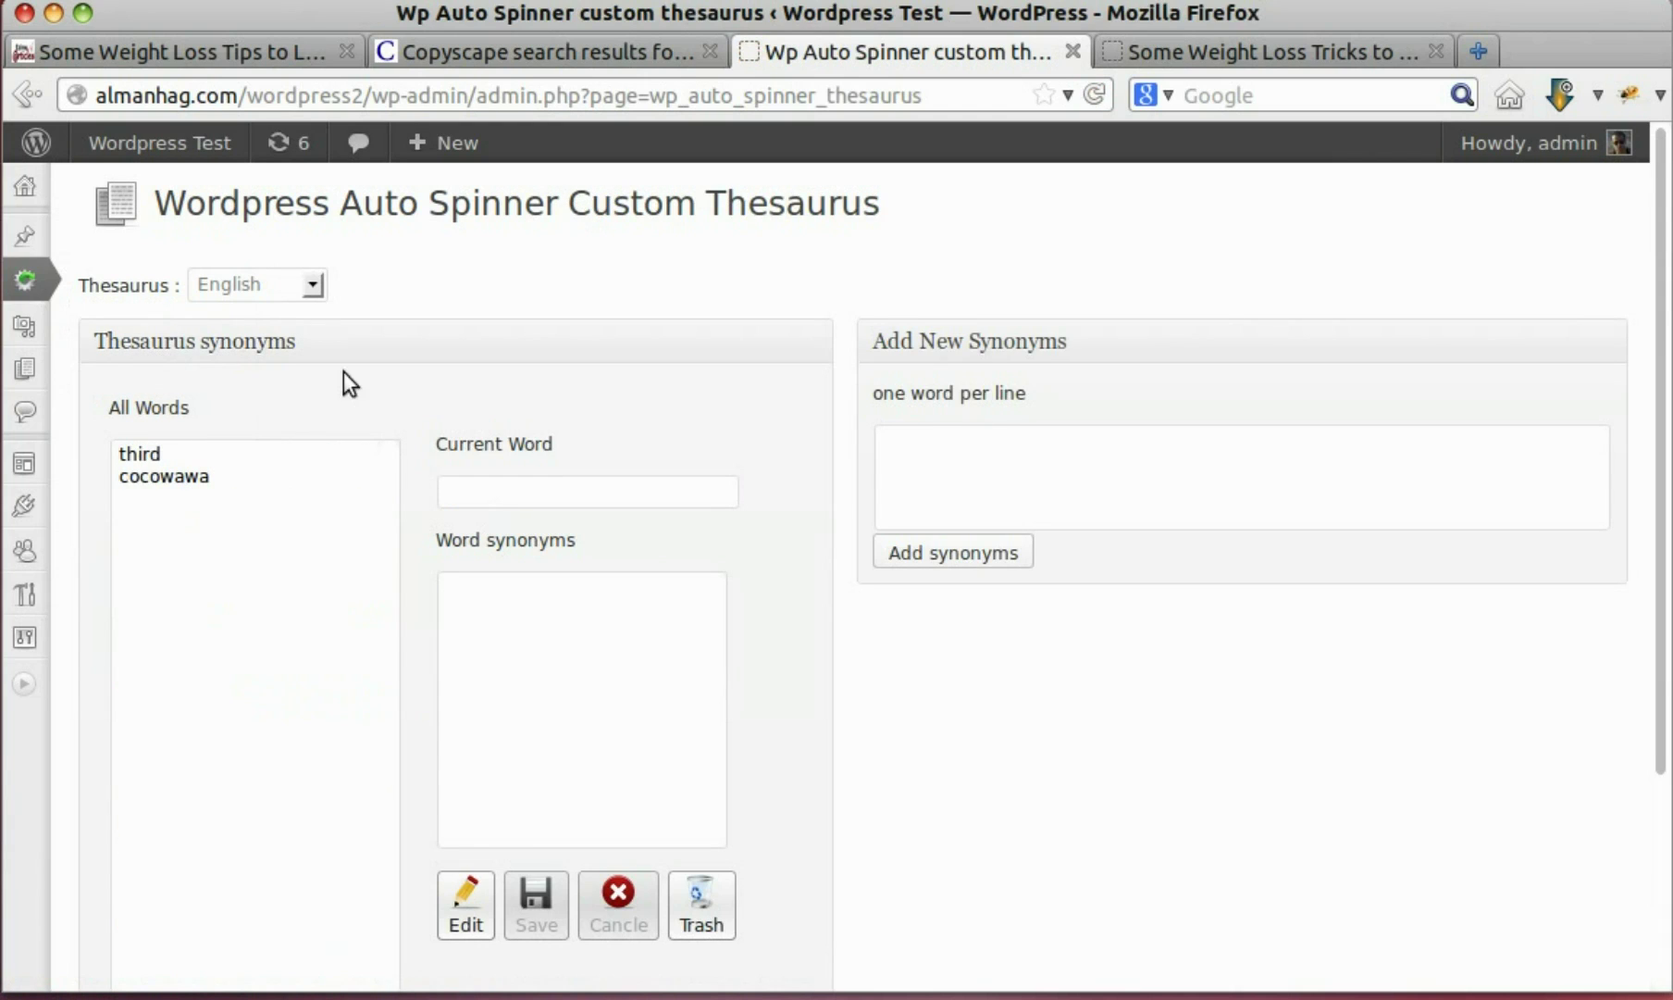
pyautogui.click(923, 456)
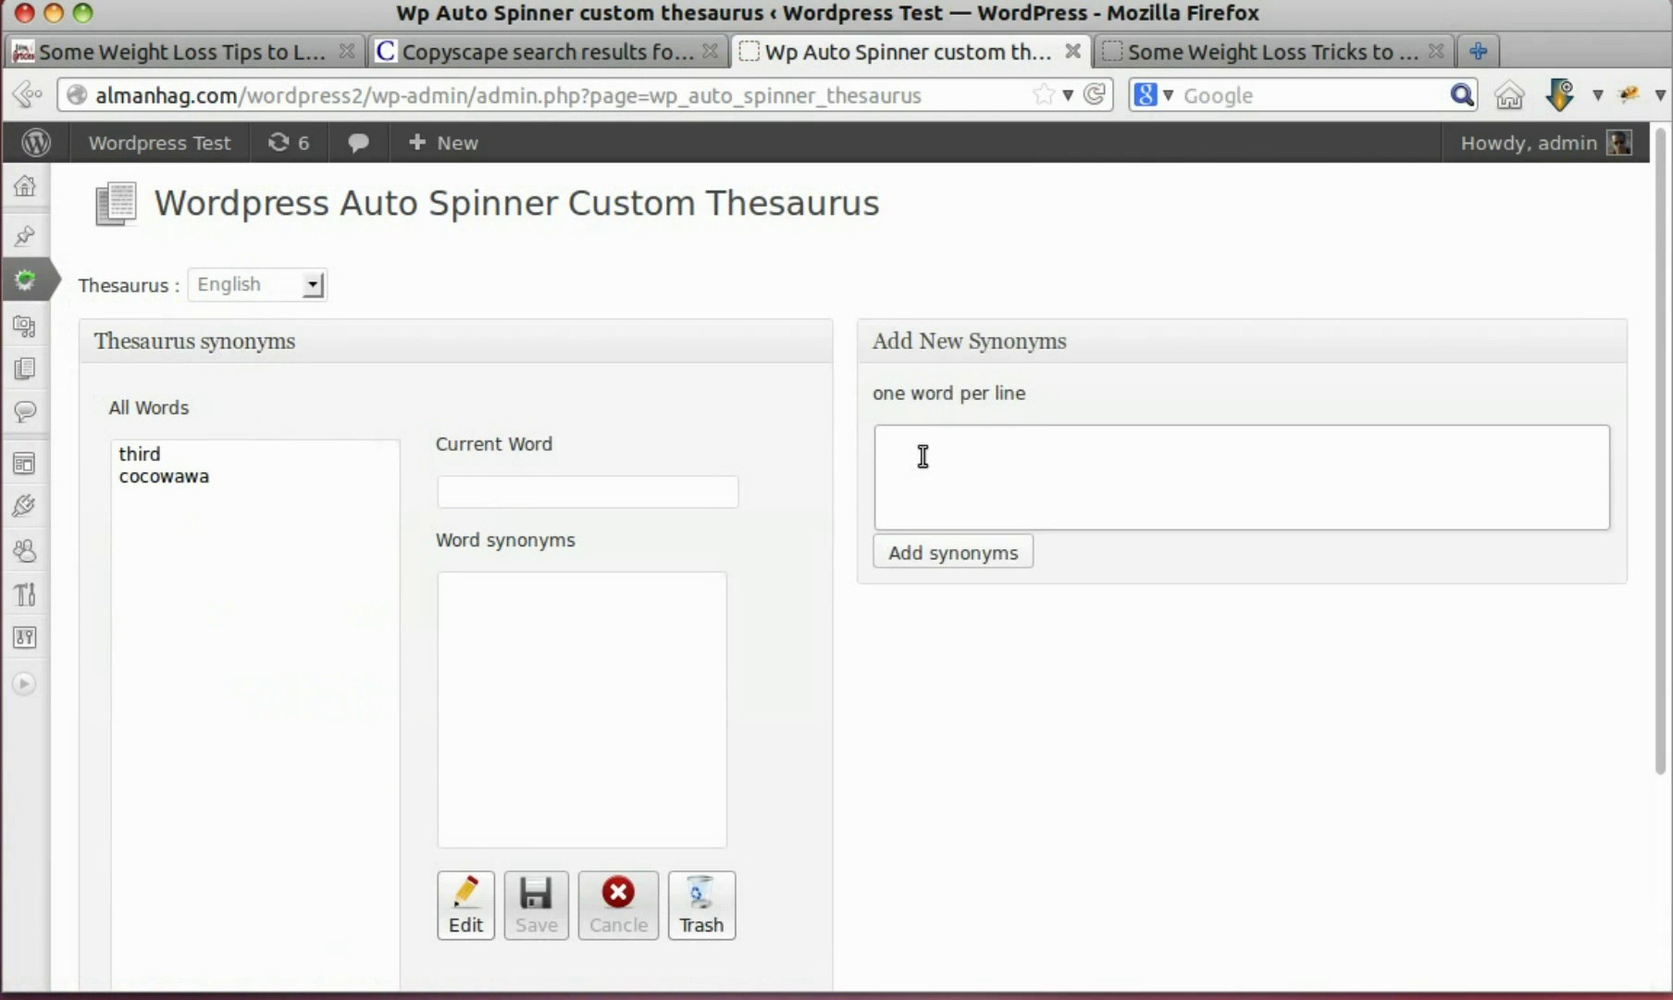
pyautogui.write('SEO')
pyautogui.press('Return')
pyautogui.write('Search Engine Opt')
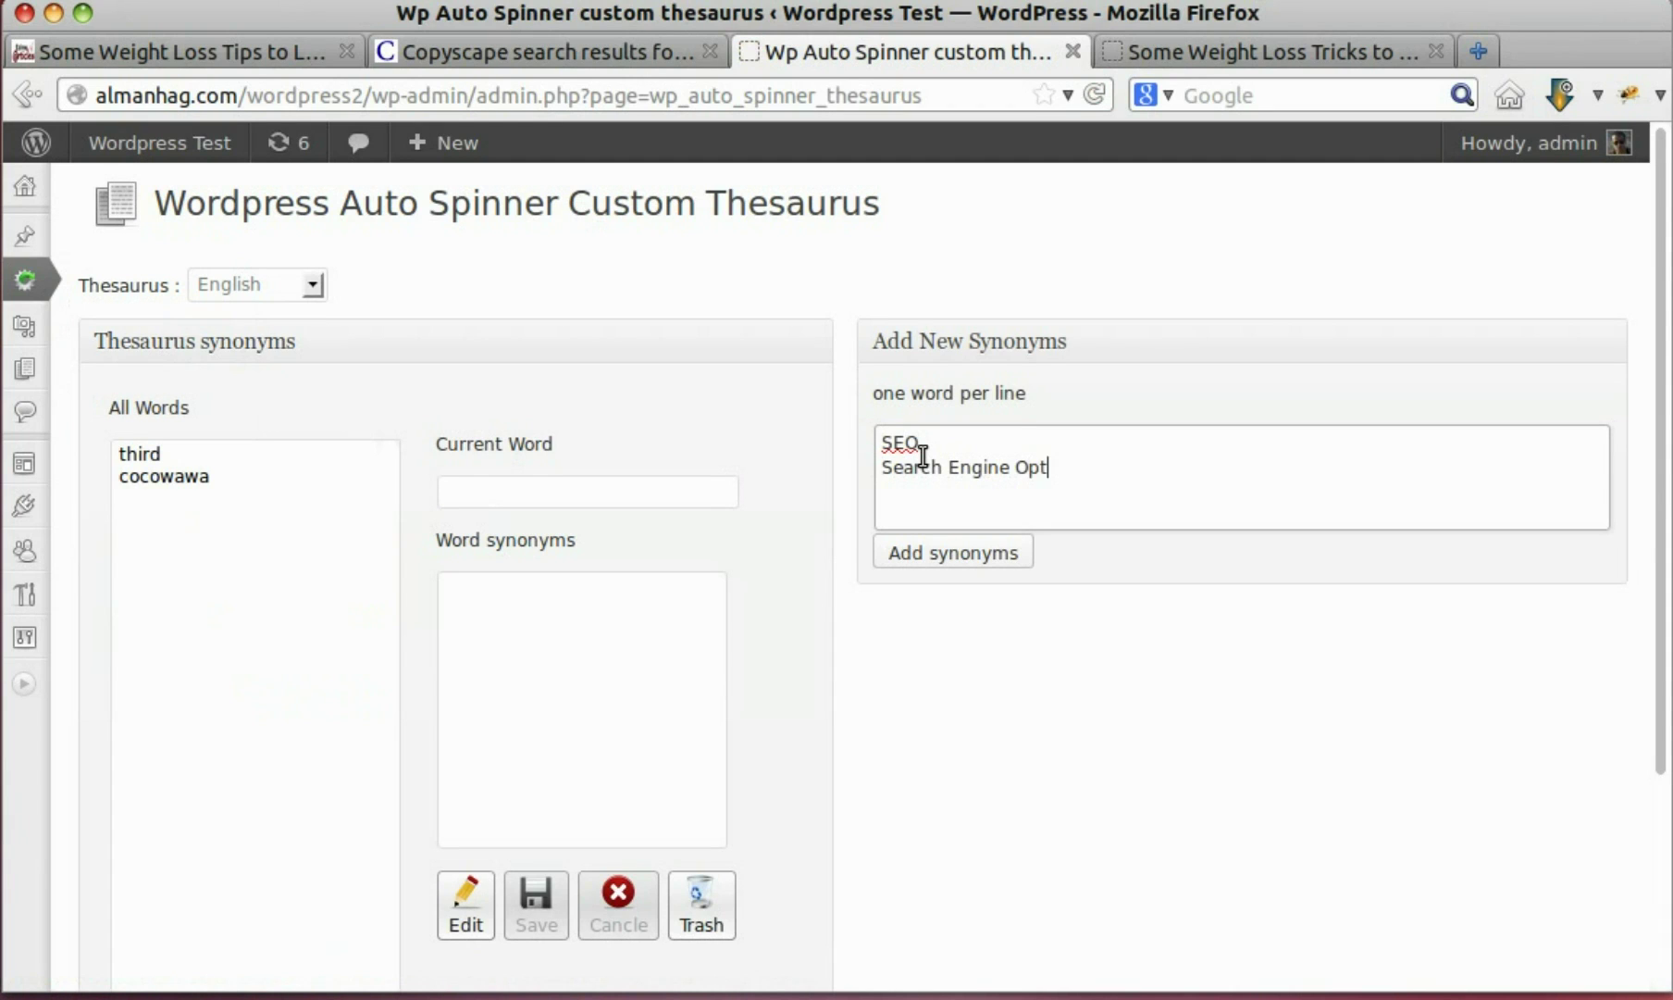
pyautogui.write('imization')
pyautogui.click(937, 546)
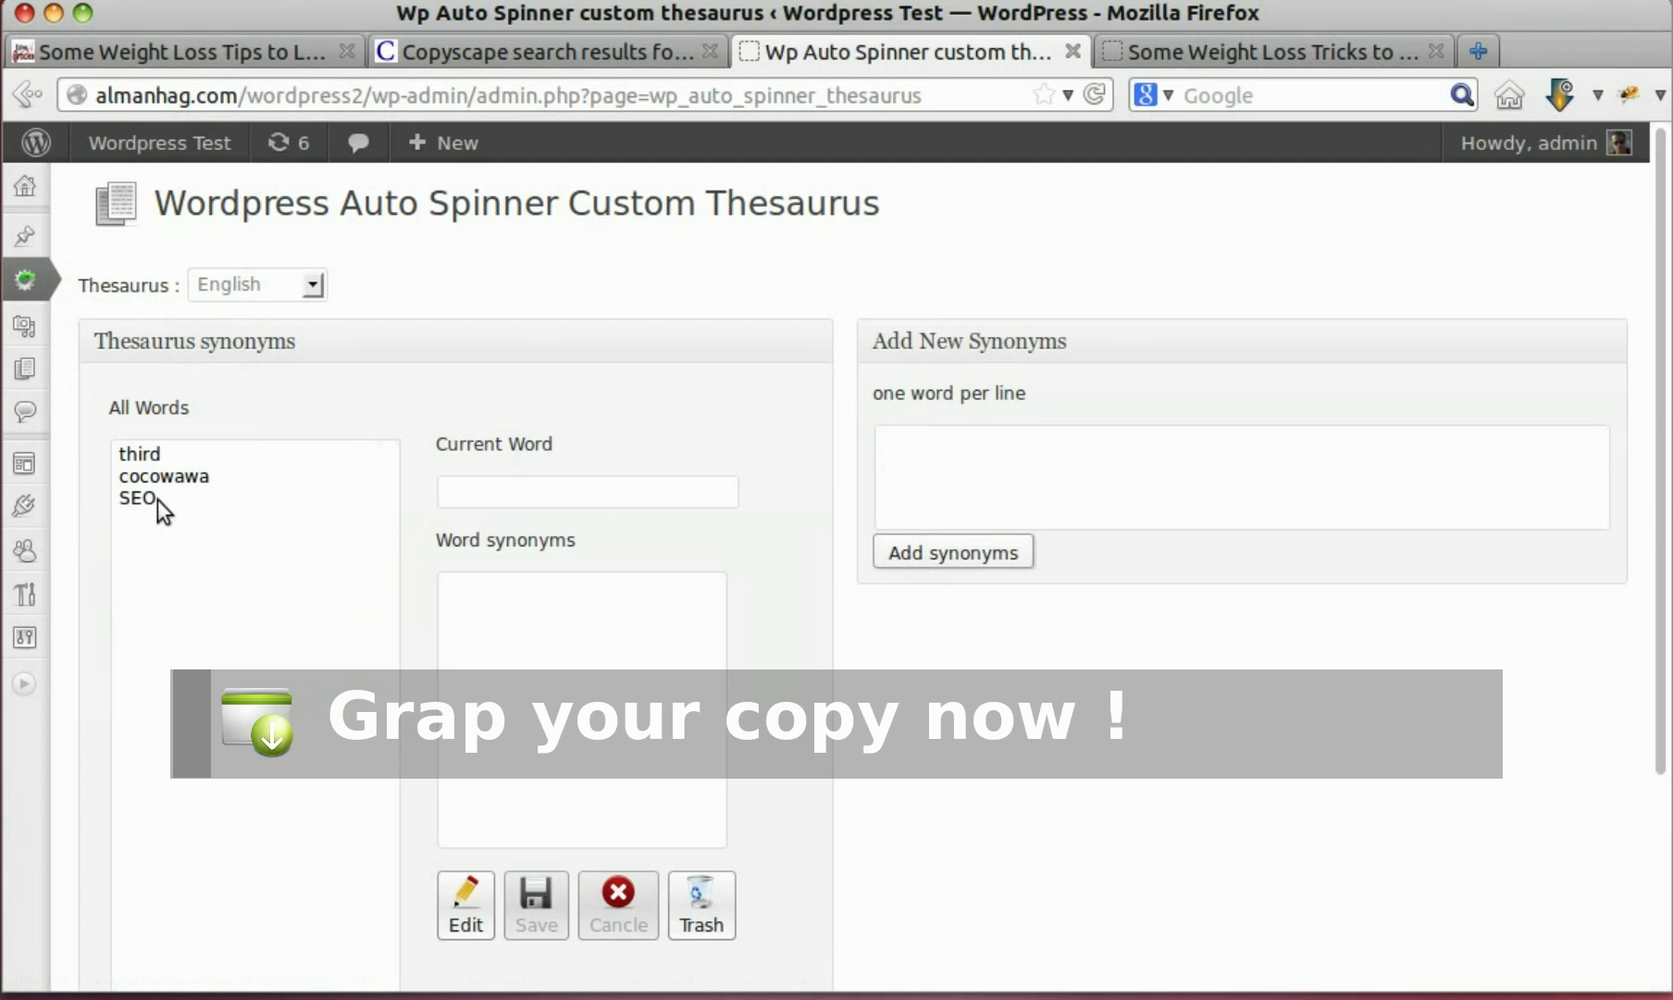
# Step: Select SEO in the thesaurus list to confirm its saved synonym
pyautogui.click(159, 505)
pyautogui.scroll(-2, 557, 475)
pyautogui.scroll(2, 527, 504)
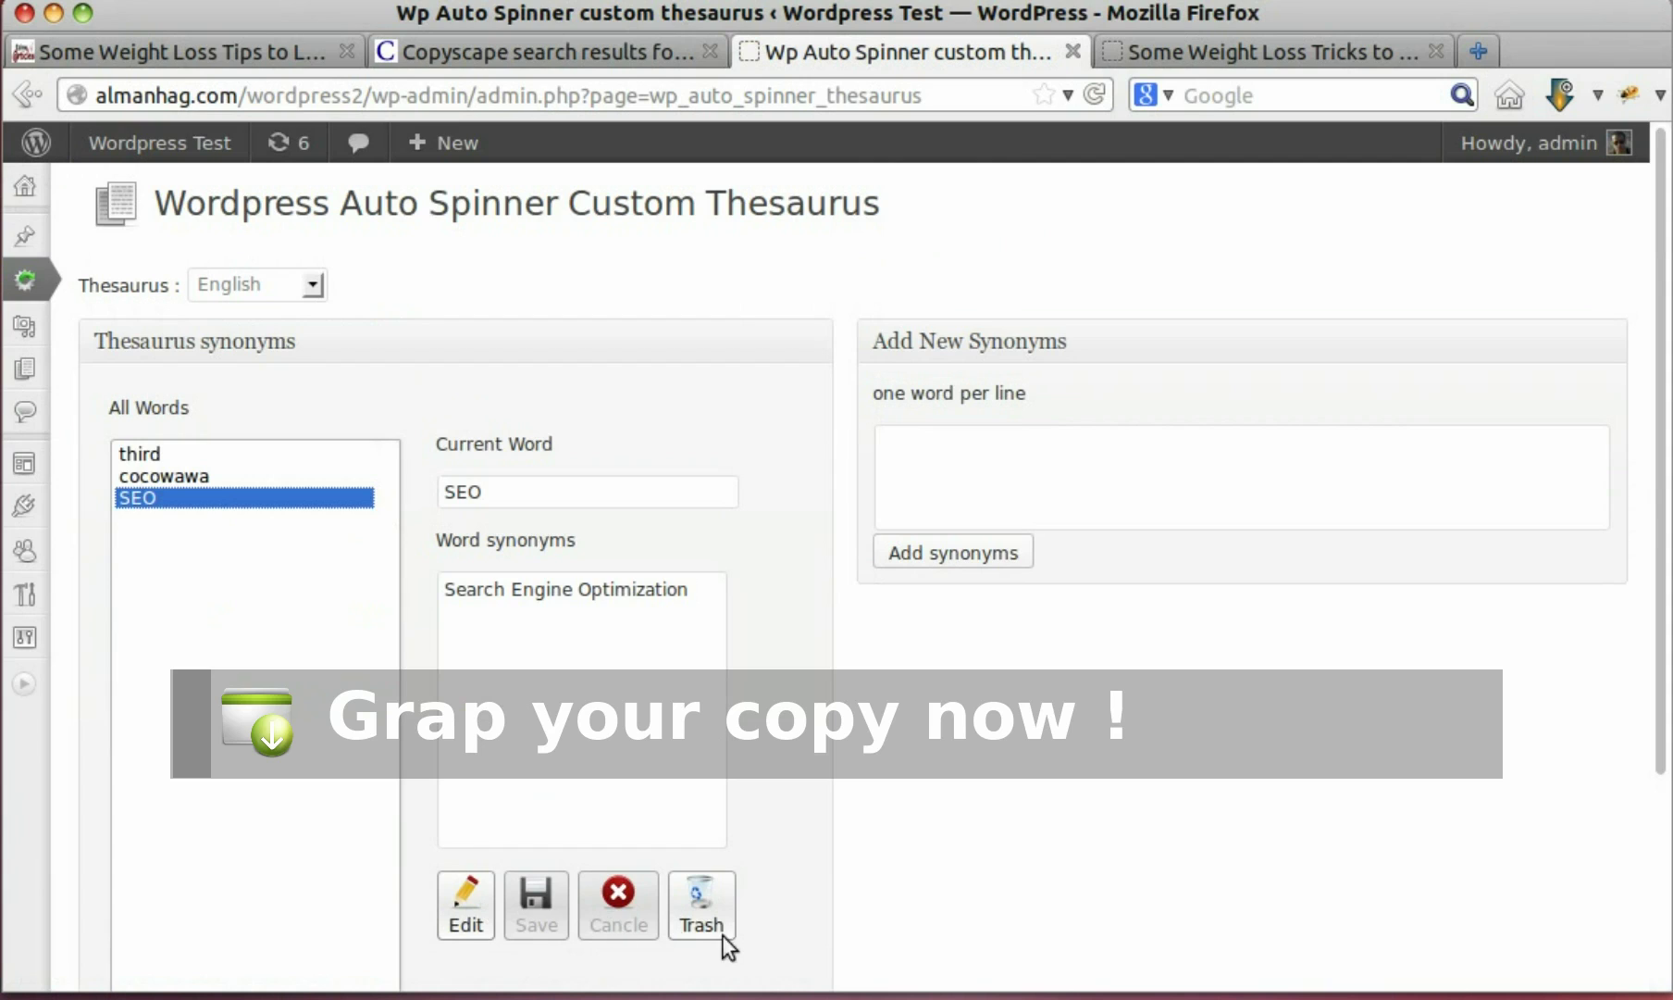